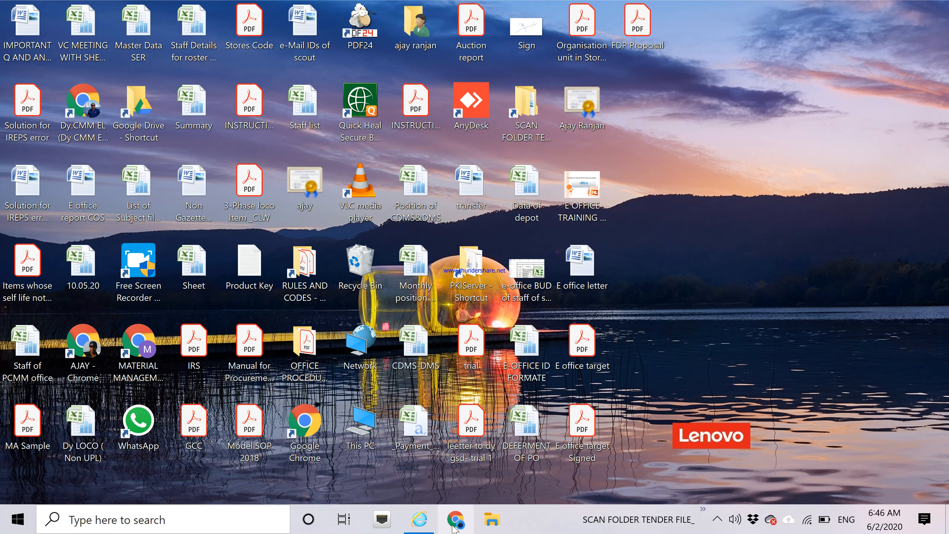
Open Chrome, go to google.com and search for "pdf24 converter"
left_click(453, 528)
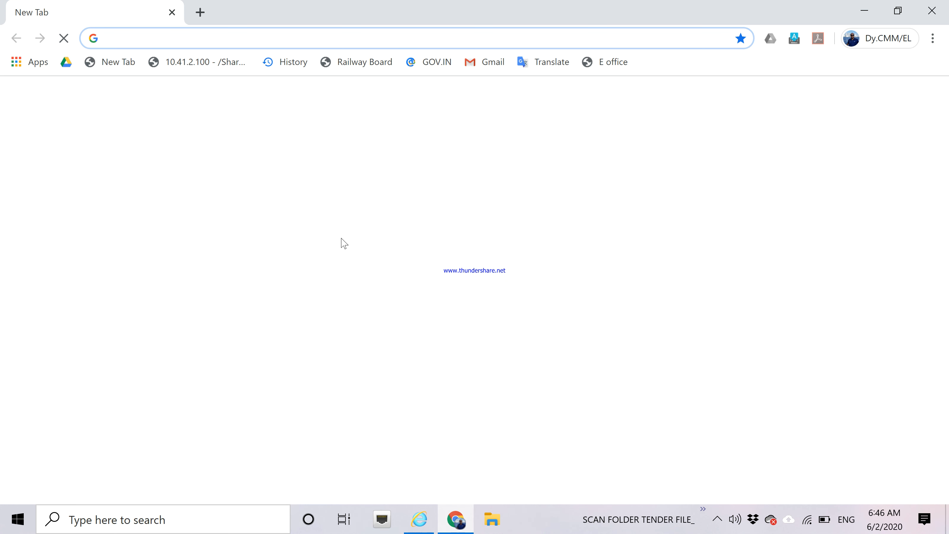
left_click(159, 41)
type("google.com")
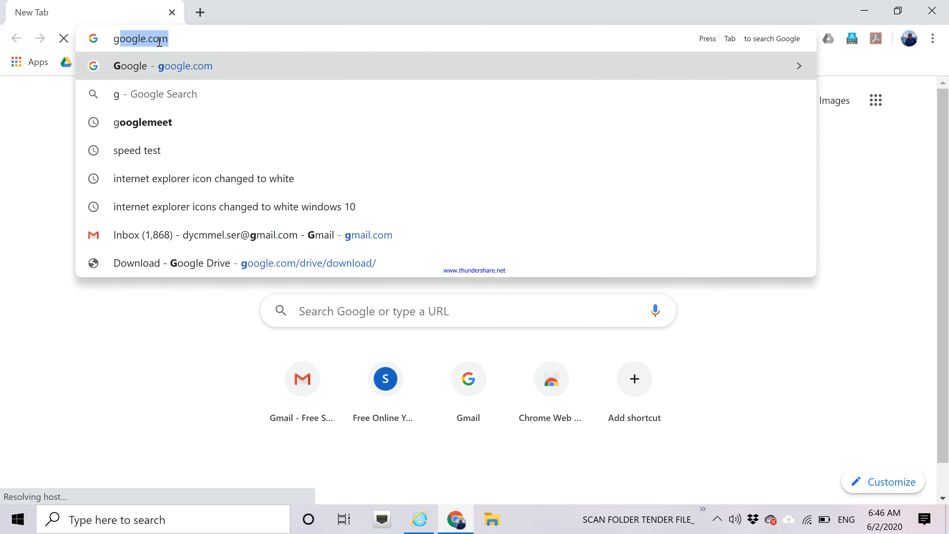
key("Return")
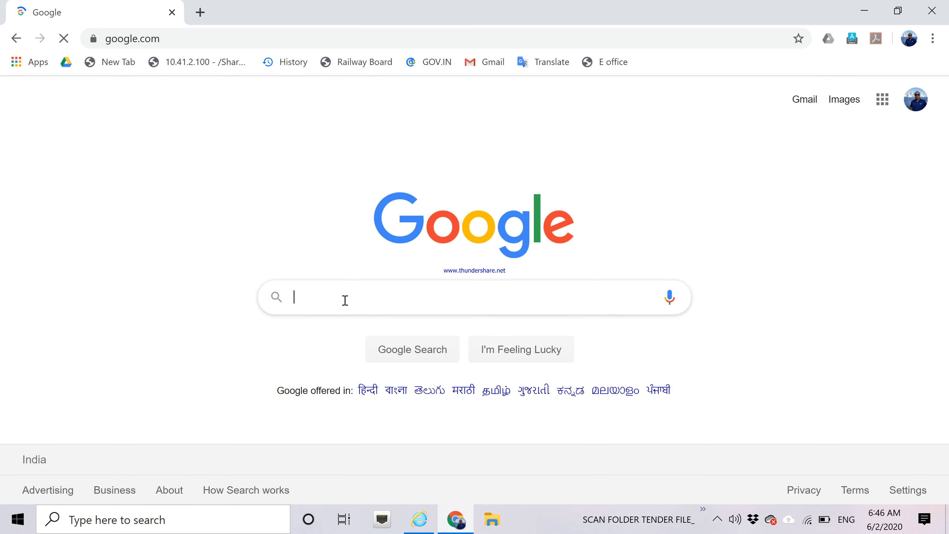
type("pdf24")
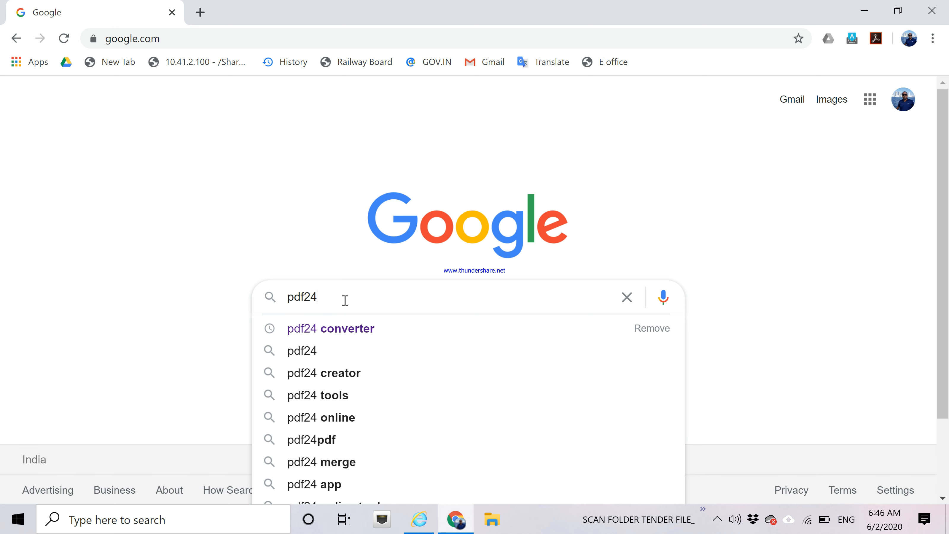
left_click(347, 329)
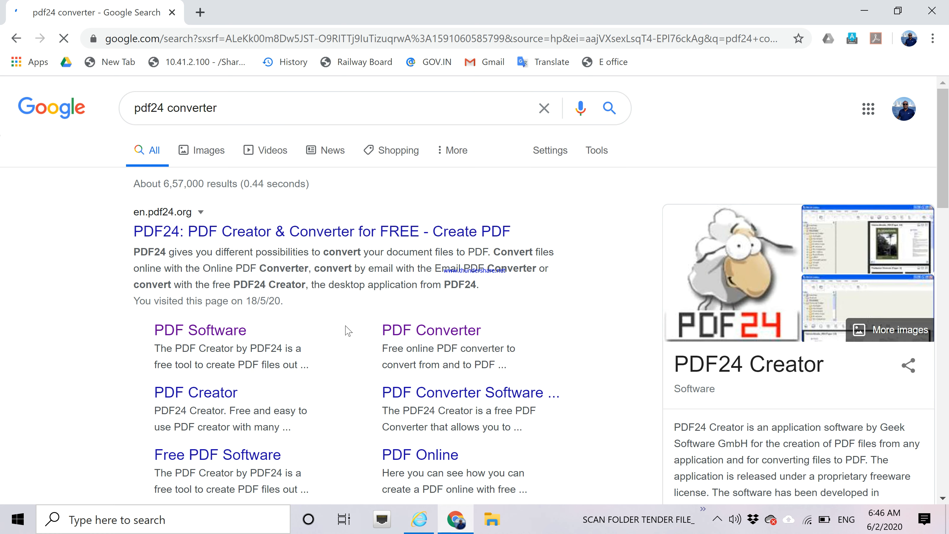
Open the en.pdf24.org site from the search results and download the PRIVATE edition of PDF24 Creator 9.1.1
left_click(351, 239)
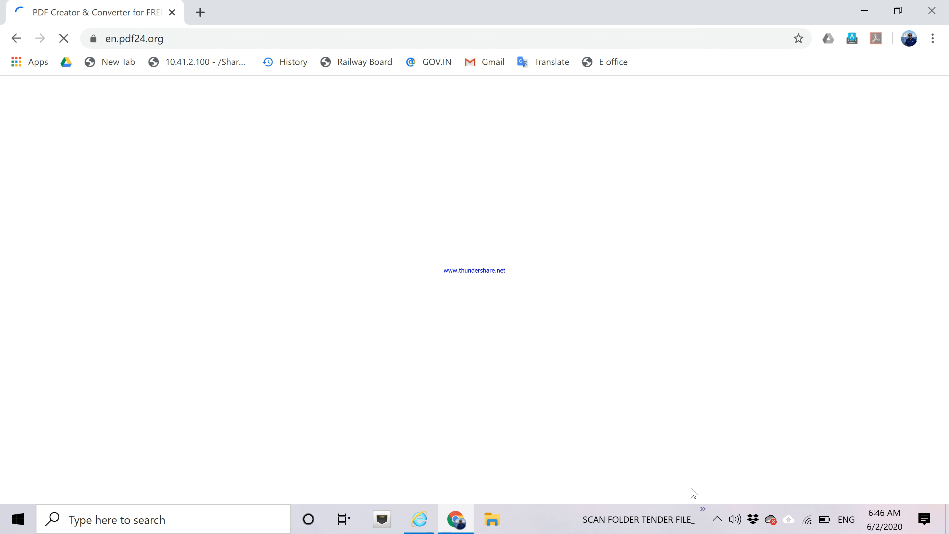
left_click(718, 521)
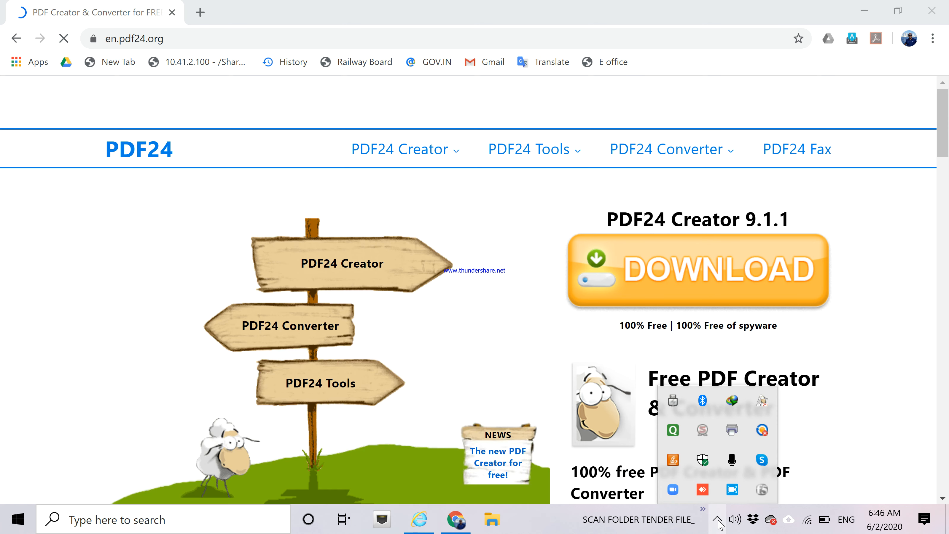
left_click(428, 212)
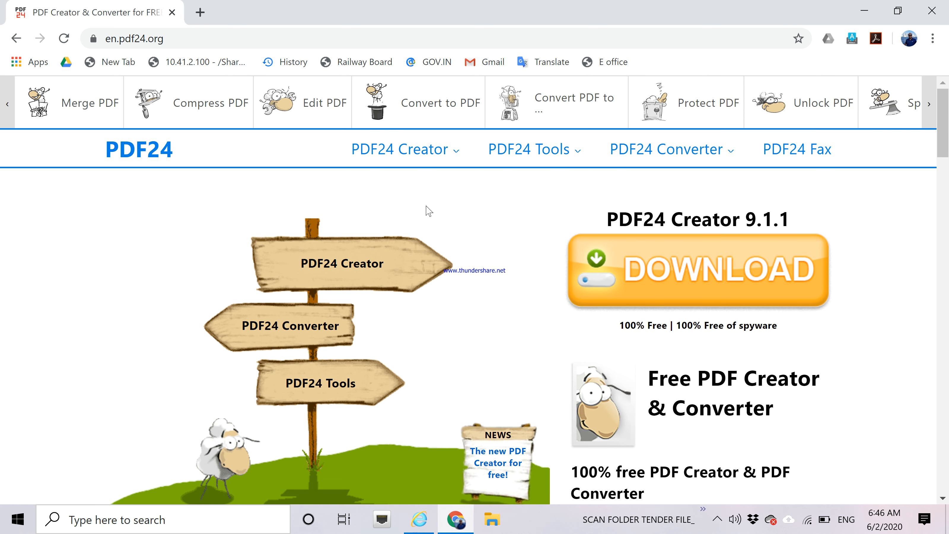
left_click(680, 282)
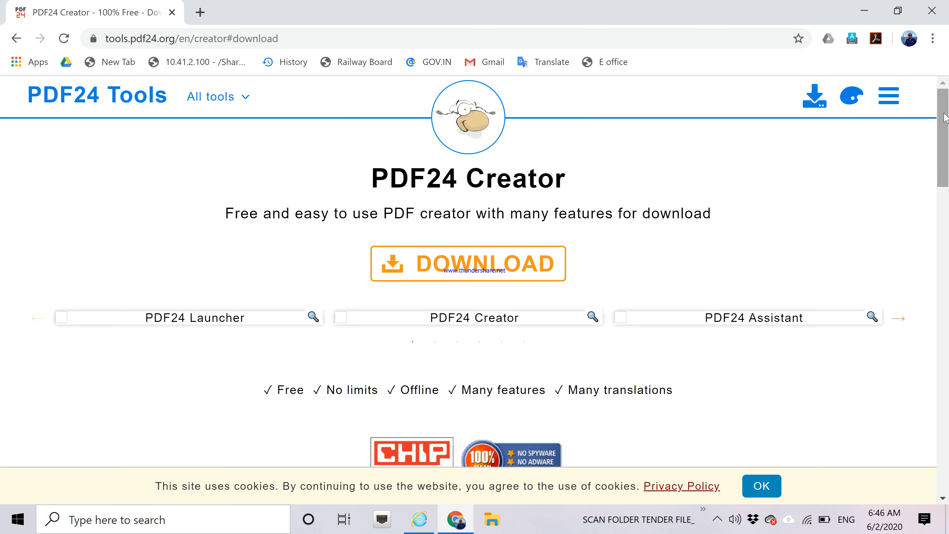
left_click_drag(944, 110, 944, 116)
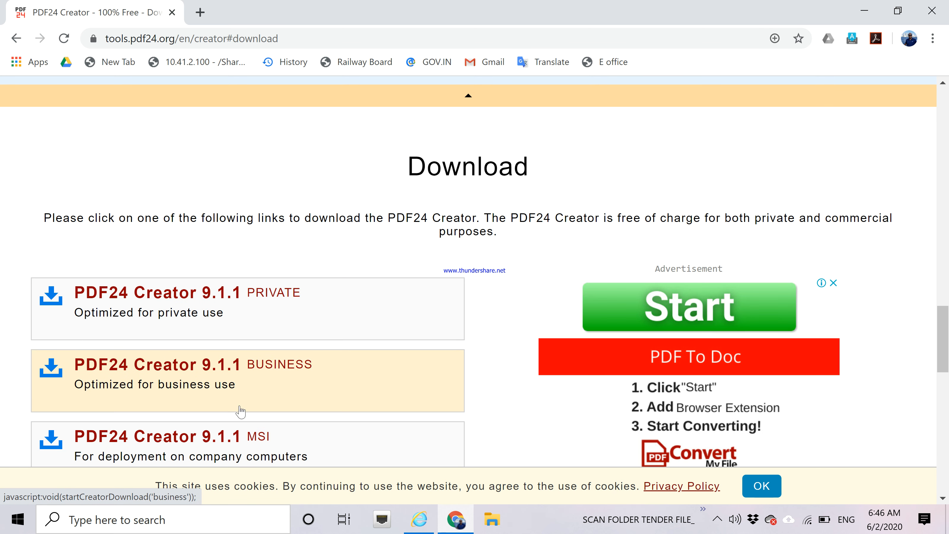
left_click(127, 308)
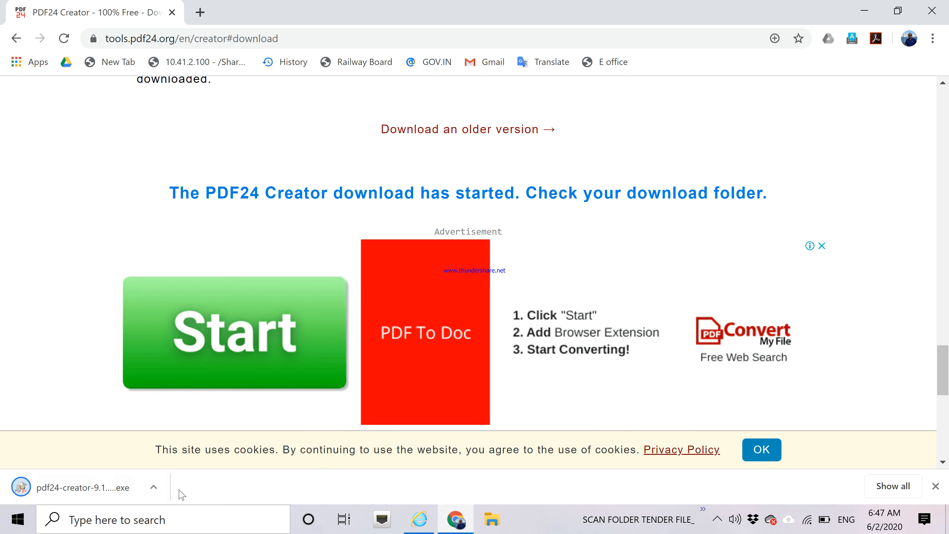
Show the downloaded pdf24-creator installer in its folder, then close the folder and browser windows
left_click(154, 487)
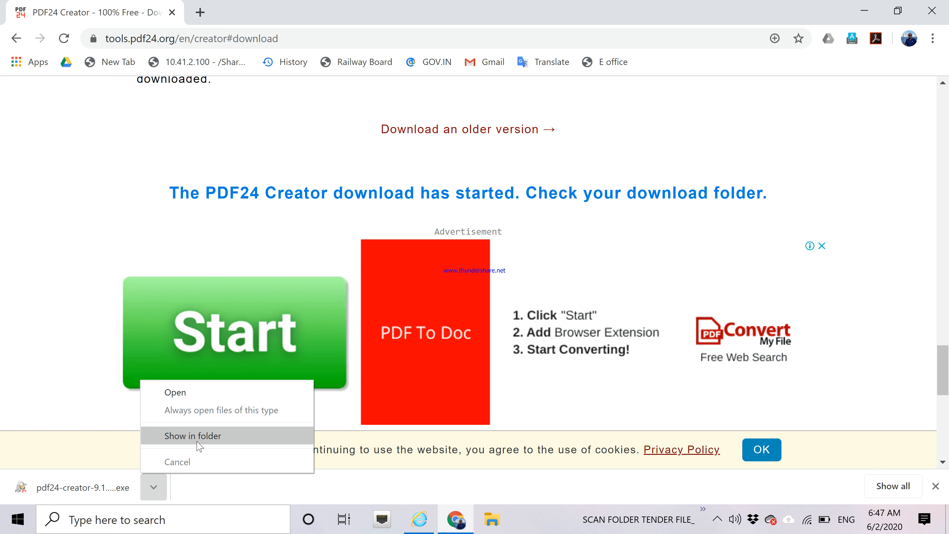
left_click(199, 442)
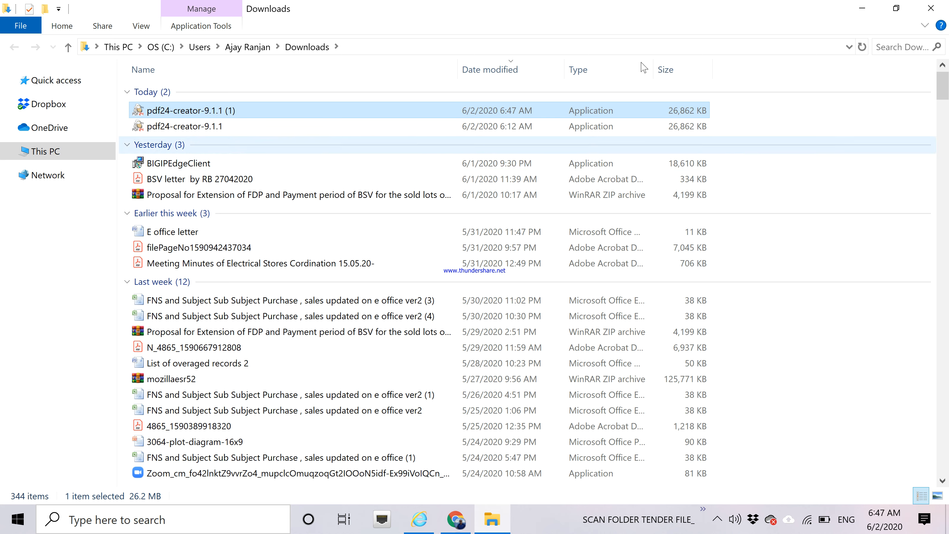
left_click(942, 12)
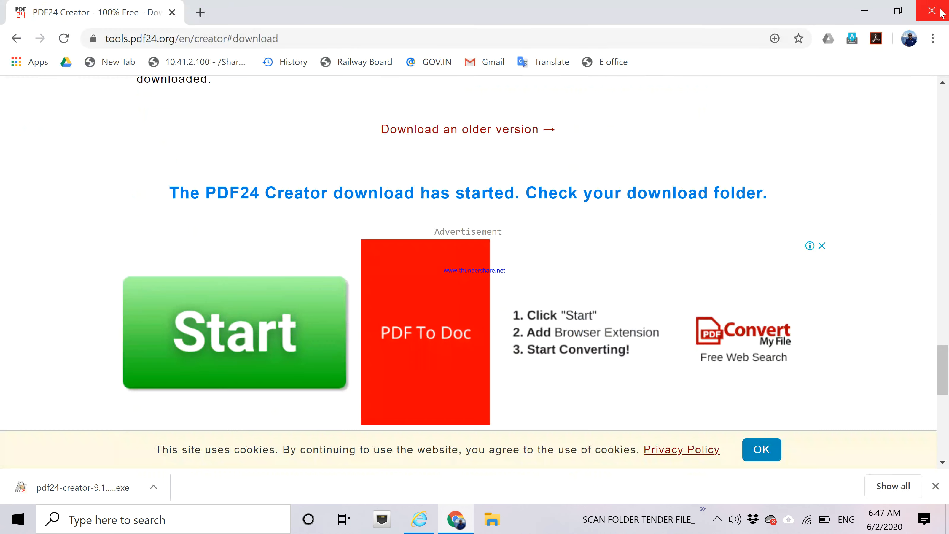
left_click(940, 13)
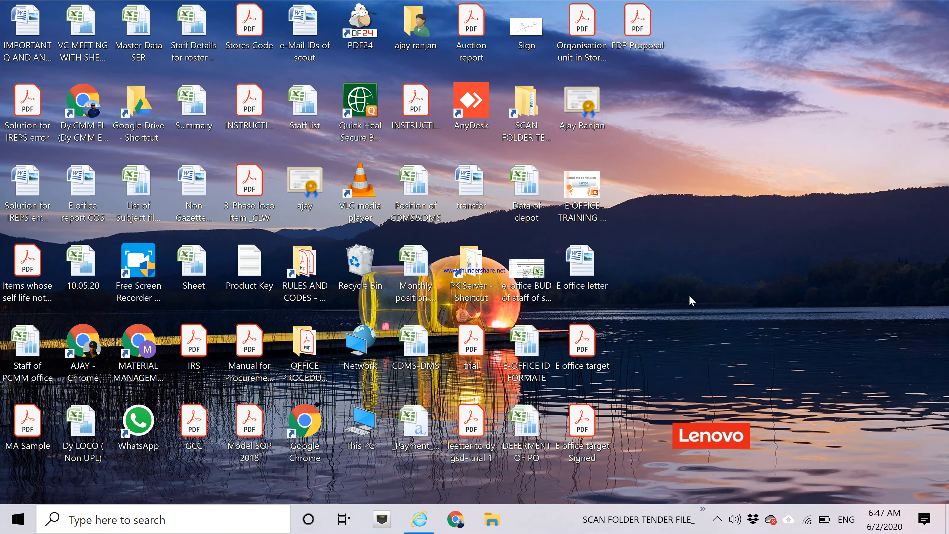
Find and launch the PDF24 app through Windows search, then open its PDF Printer Assistant and reposition the window
left_click(167, 524)
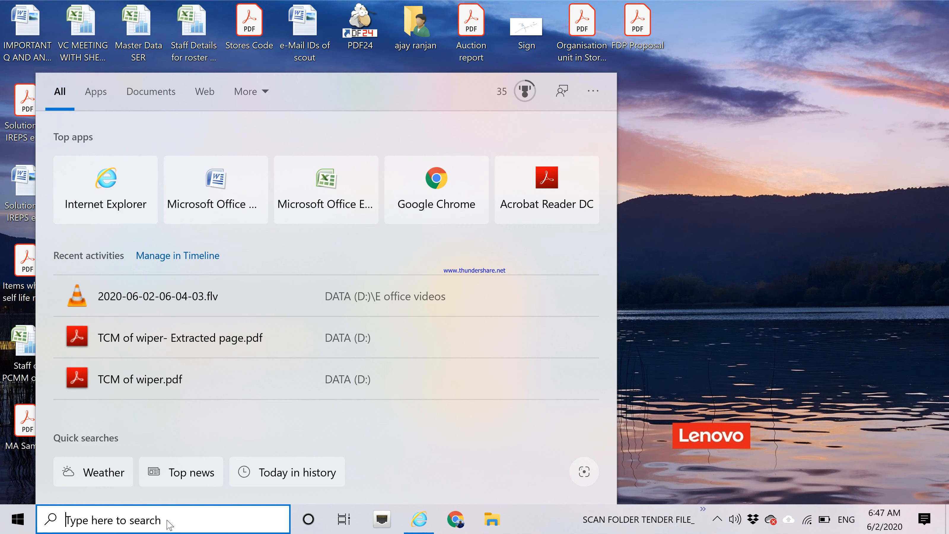
left_click(718, 139)
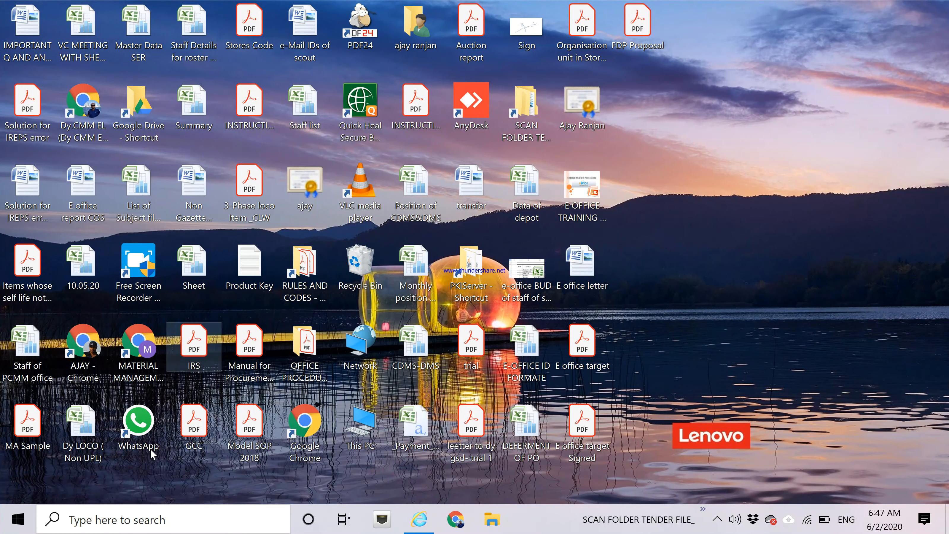
left_click(105, 527)
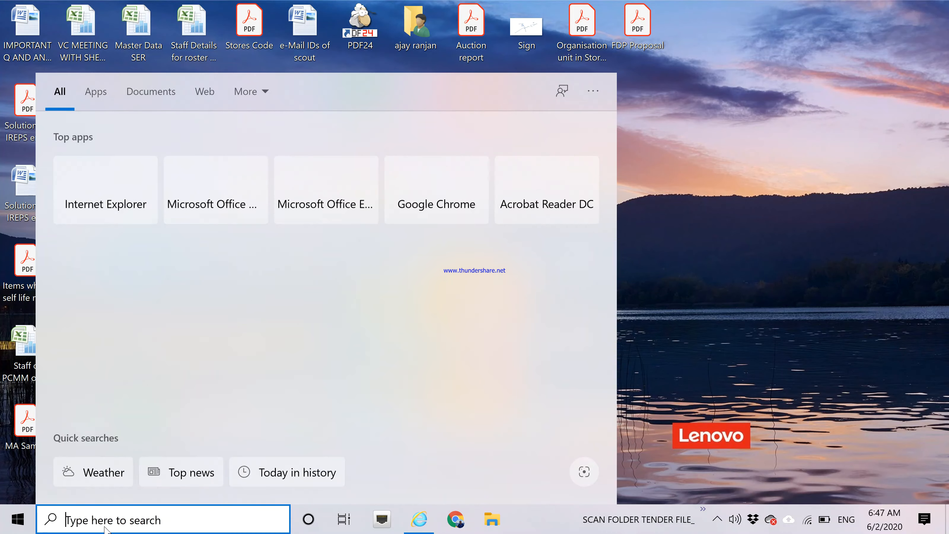
type("pdf")
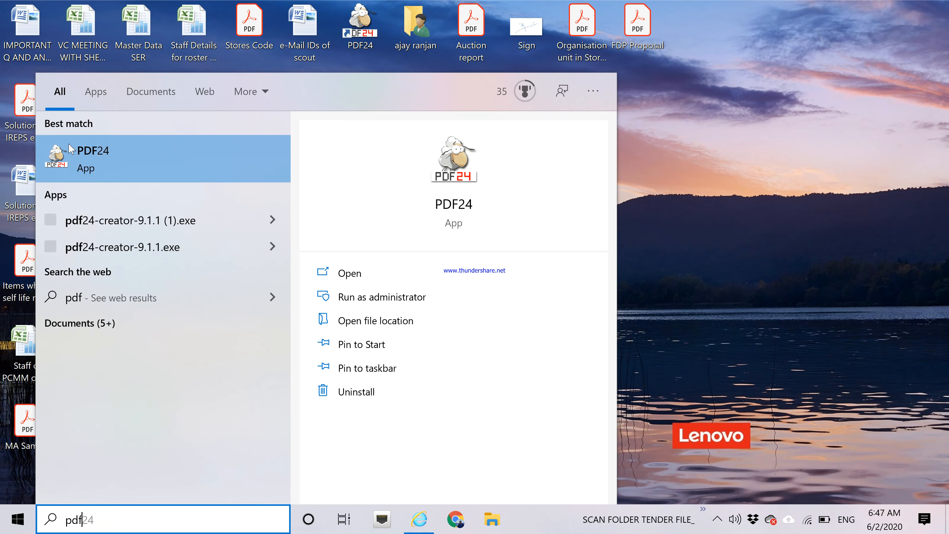
left_click(66, 151)
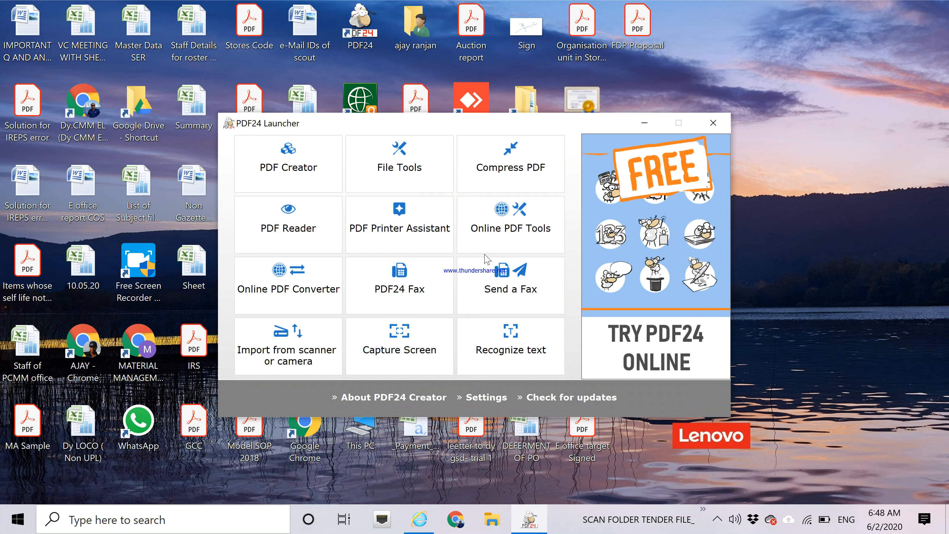
left_click(374, 231)
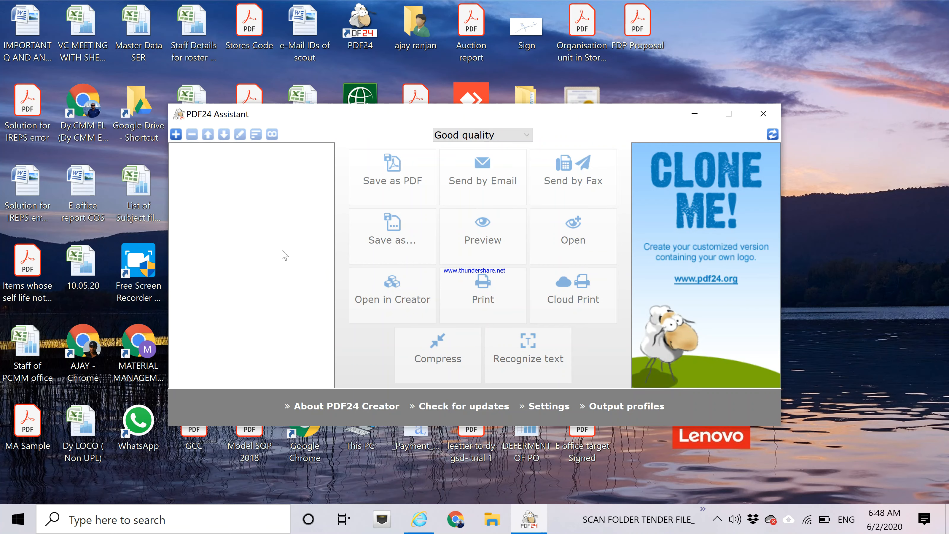
left_click_drag(541, 120, 602, 284)
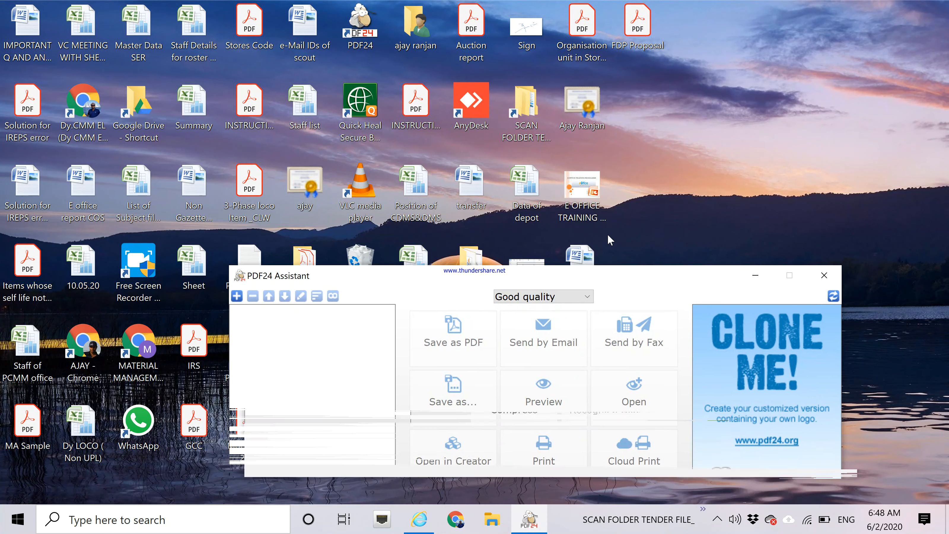
left_click_drag(608, 236, 581, 84)
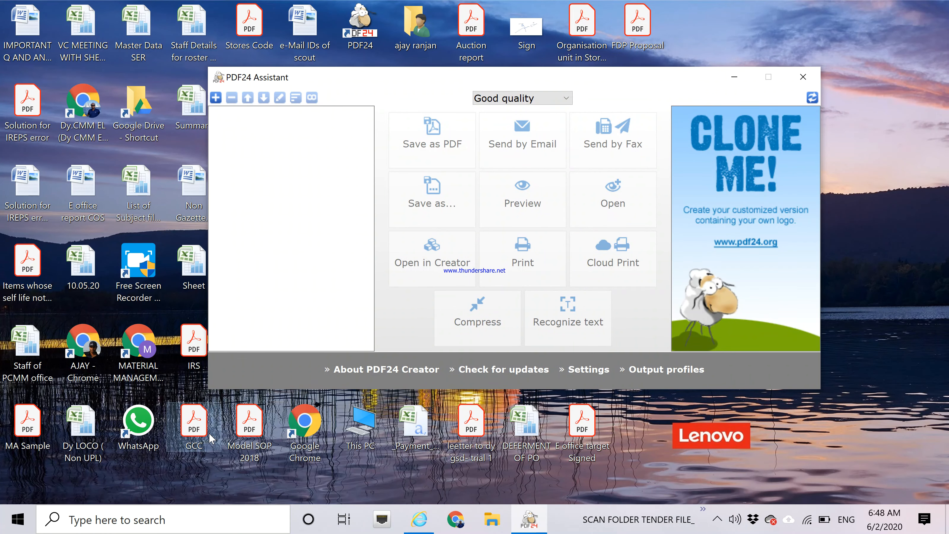
Open the folder "Proposal for Extension of FDP and Payment period of BSV for the sold lots of KGP Depot (1)" on DATA (D:) in File Explorer
key("super+e")
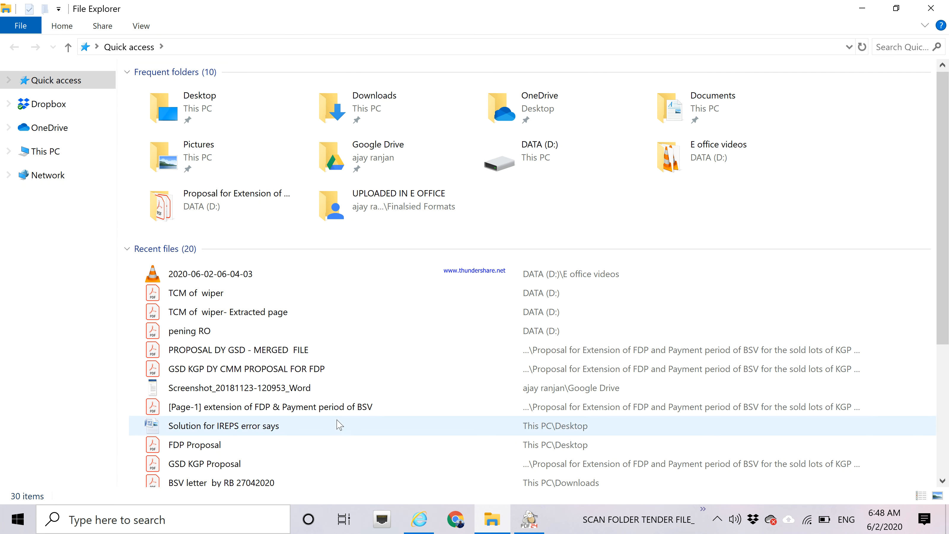
double_click(523, 164)
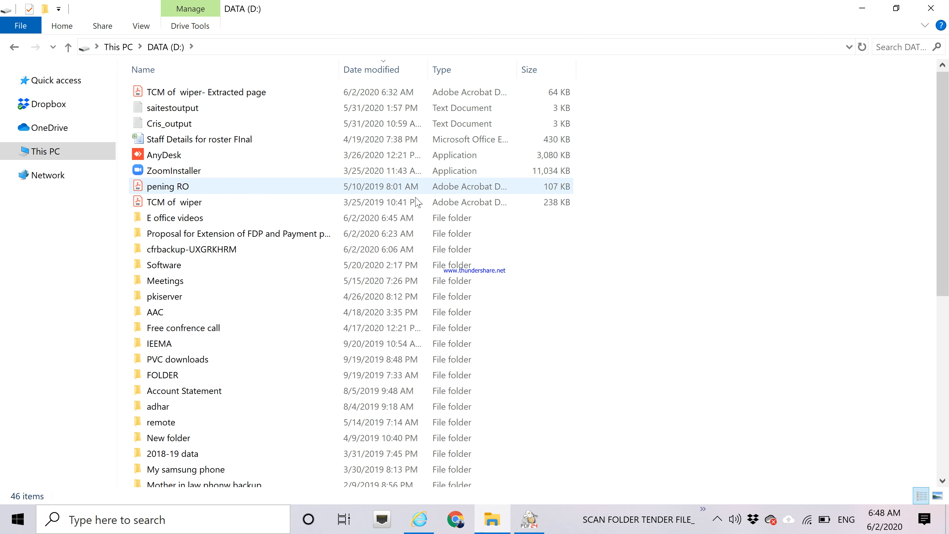
double_click(317, 236)
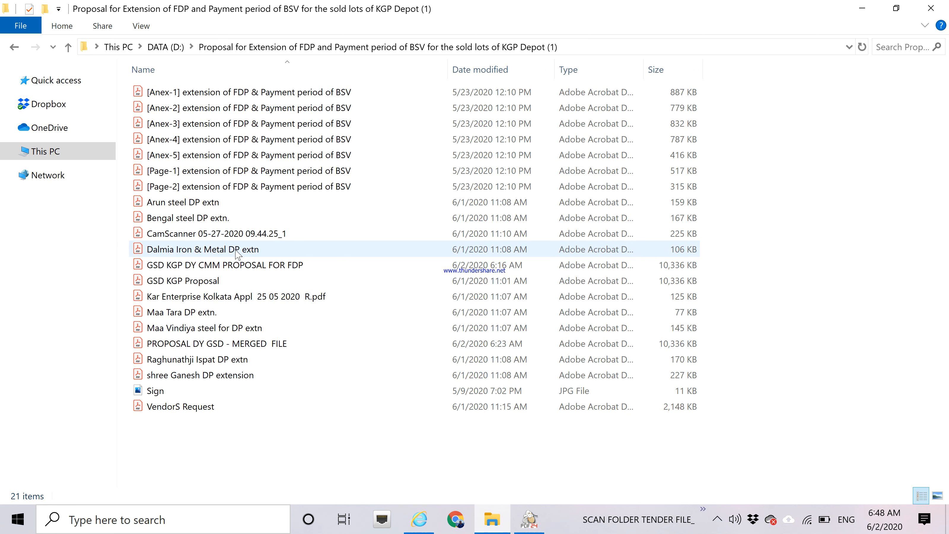
Delete the PDFs "GSD KGP DY CMM PROPOSAL FOR FDP" and "GSD KGP Proposal" from the proposal folder
left_click(232, 265)
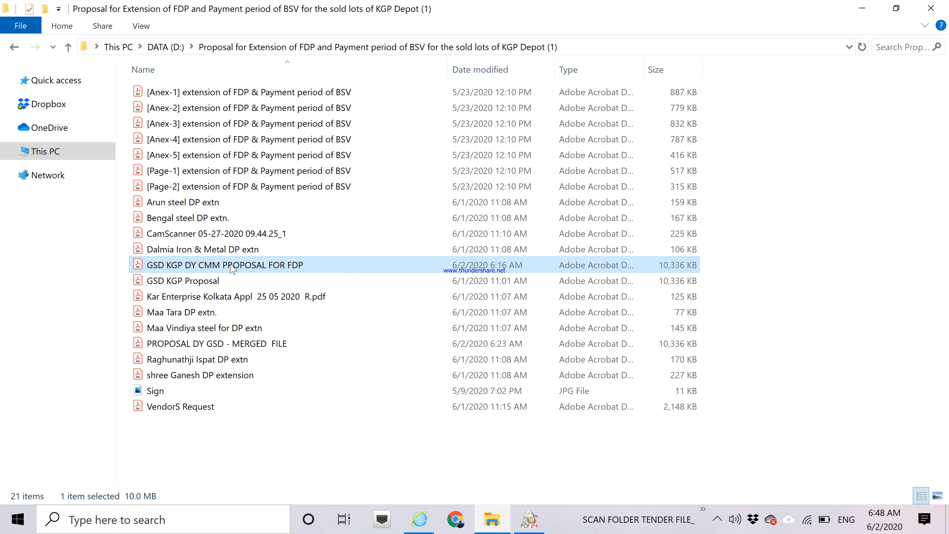
key("Delete")
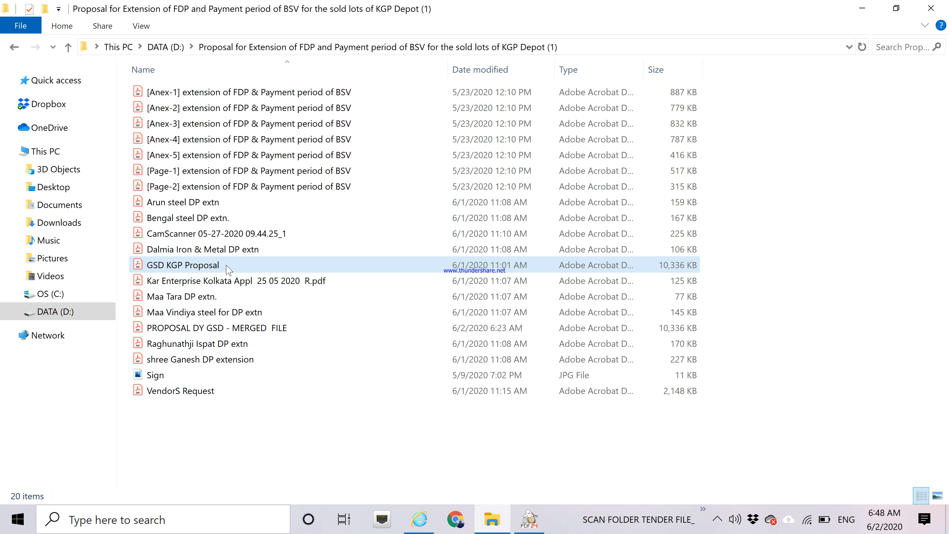
left_click(277, 261)
key("Delete")
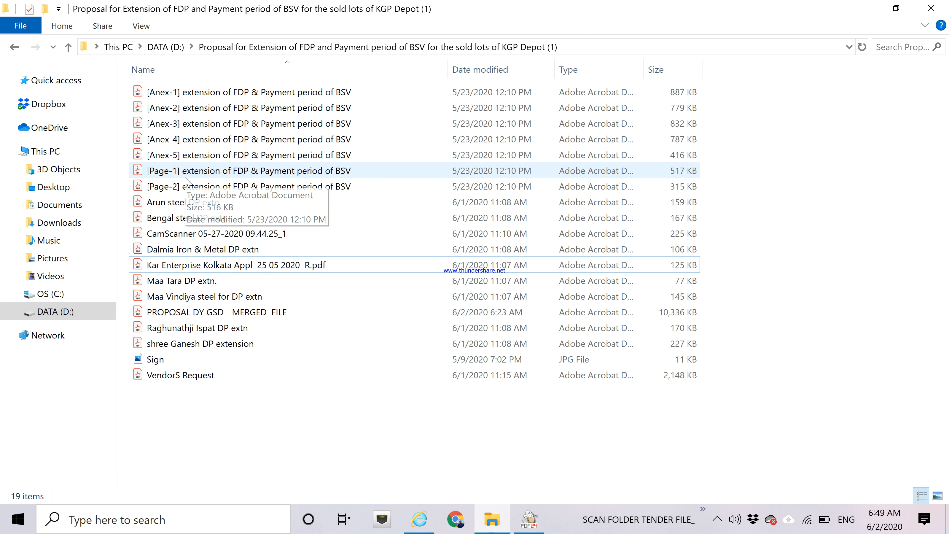
Add the seven PDFs from [Anex-1] to [Page-2] "extension of FDP & Payment period of BSV" to the PDF24 Assistant's file list
left_click(529, 518)
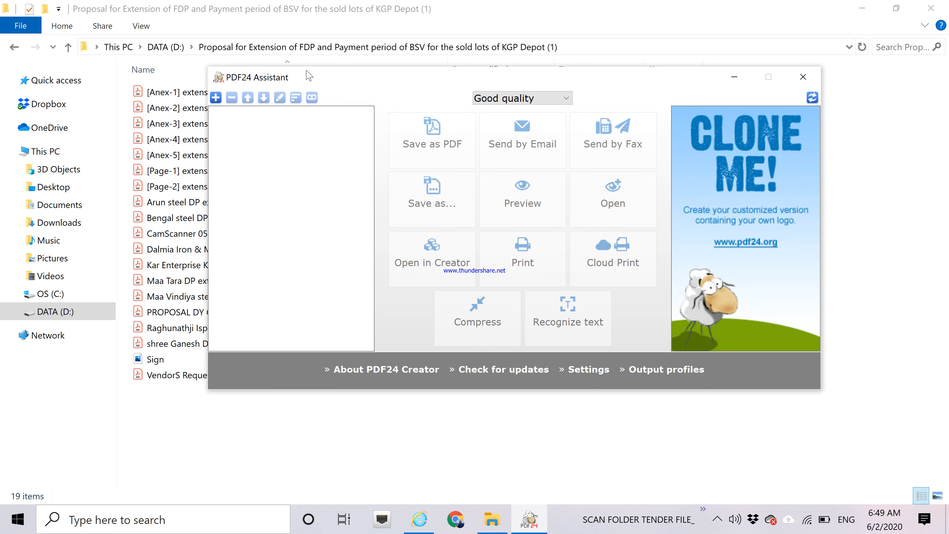
left_click_drag(307, 77, 480, 83)
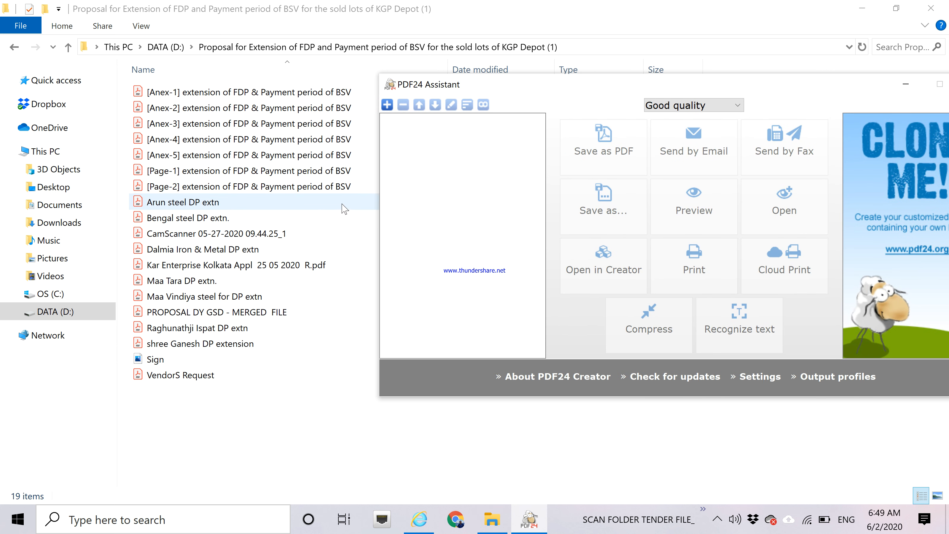
left_click_drag(365, 189, 148, 88)
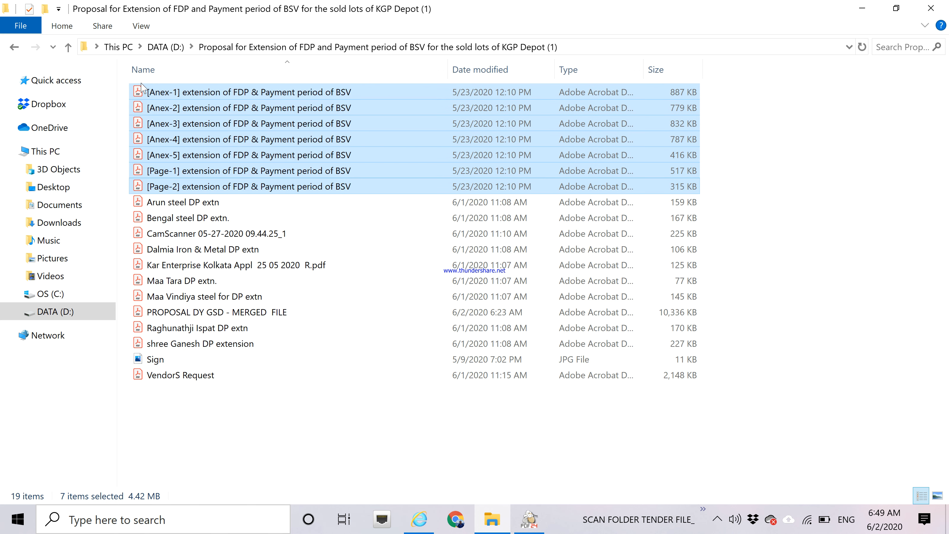
left_click(529, 517)
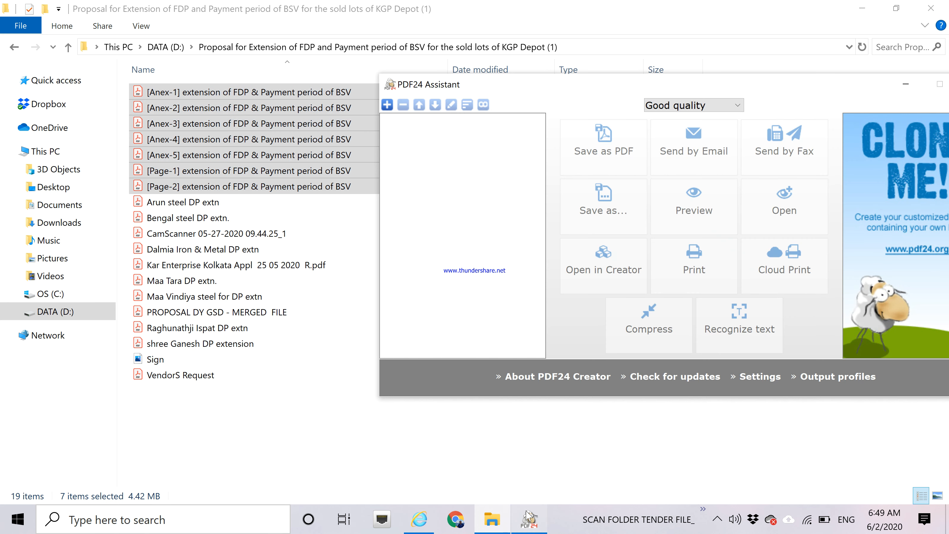
left_click_drag(325, 140, 446, 193)
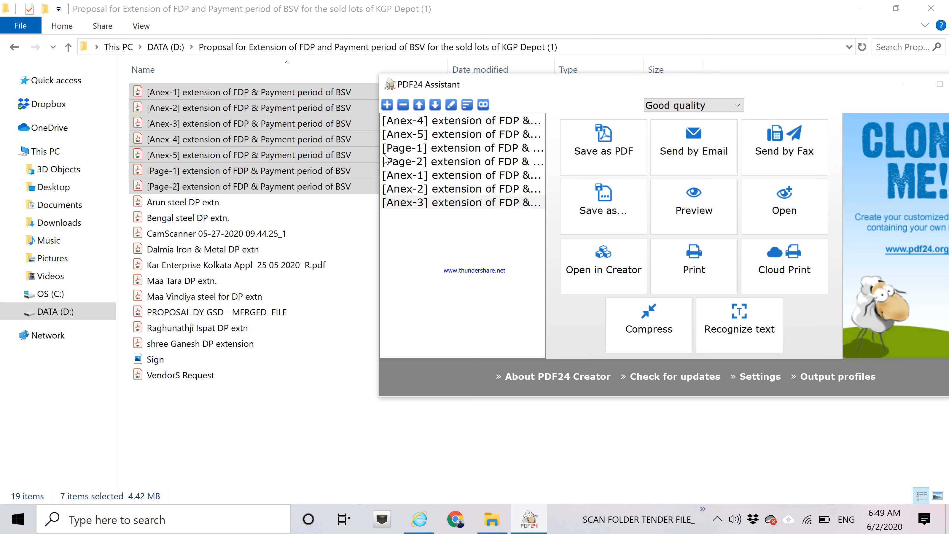
Move [Page-1] to the top of the PDF24 Assistant's file list and place [Page-2] directly below it
left_click(397, 150)
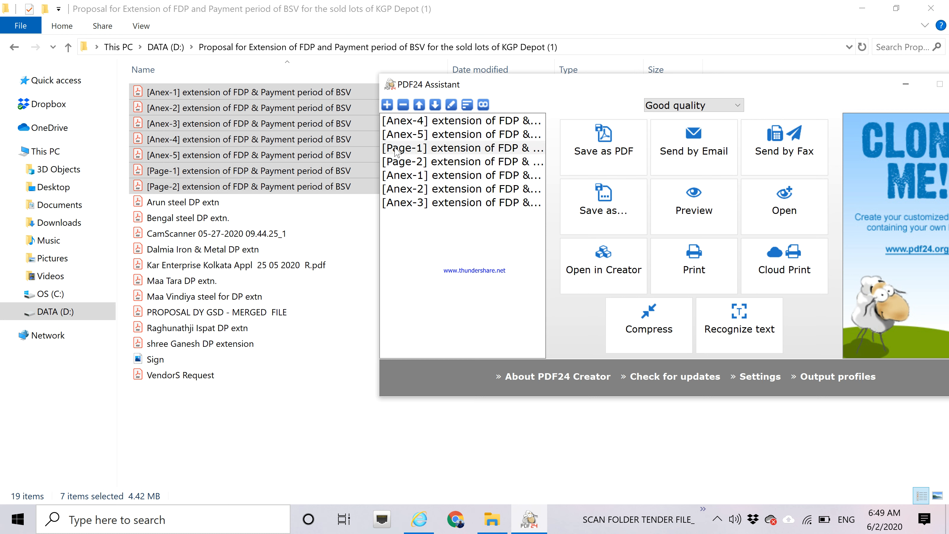
left_click(420, 105)
left_click(419, 105)
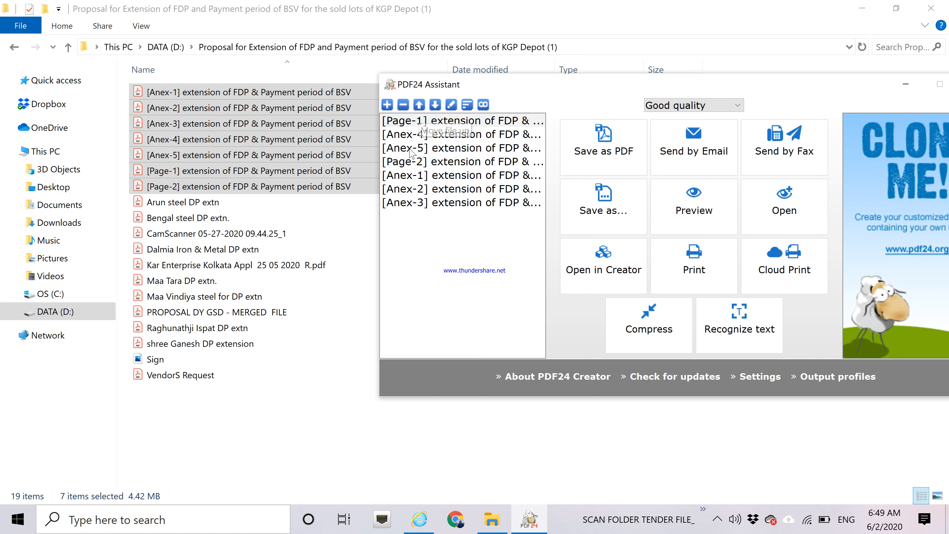
left_click(408, 164)
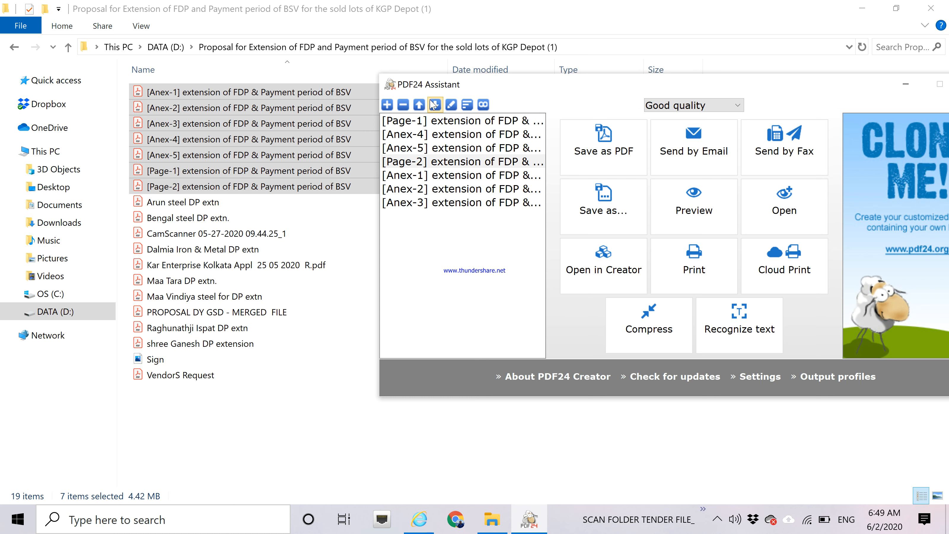
left_click(420, 106)
left_click(419, 106)
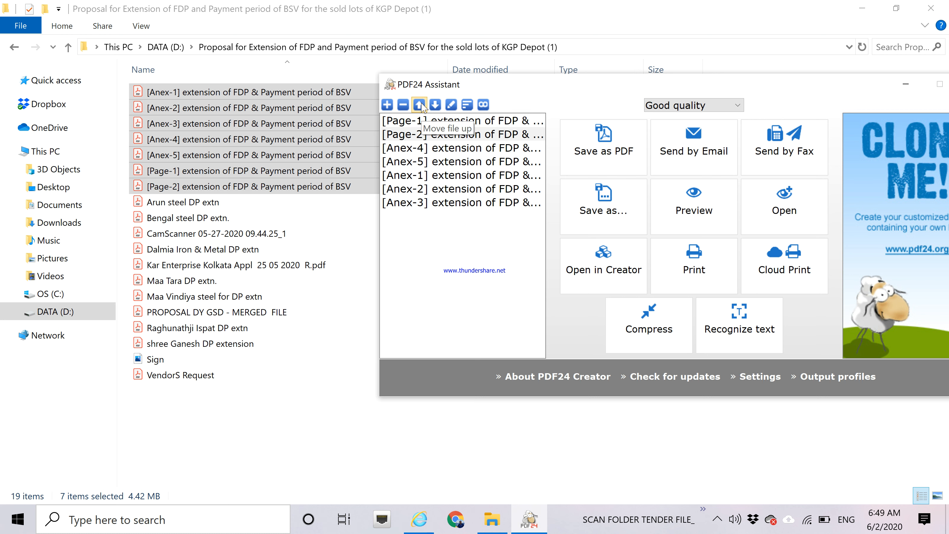
Move [Anex-1], [Anex-2] and [Anex-3] up the file list so they sit in order between [Page-2] and [Anex-4]
left_click(422, 182)
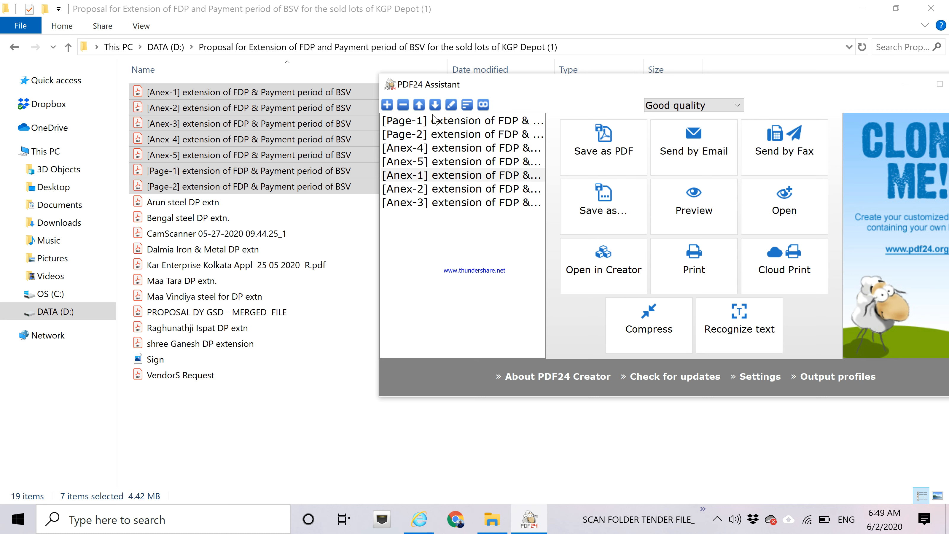
left_click(420, 106)
left_click(419, 106)
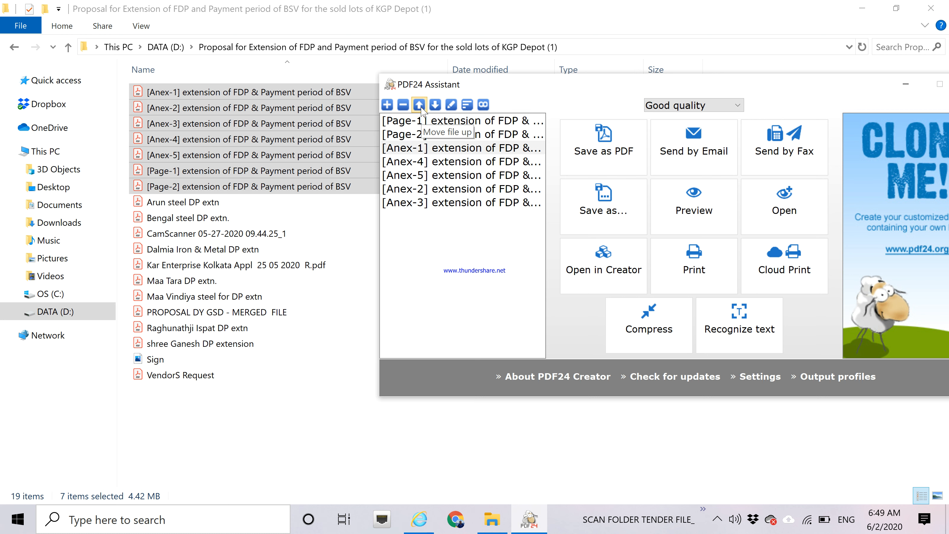
left_click(411, 189)
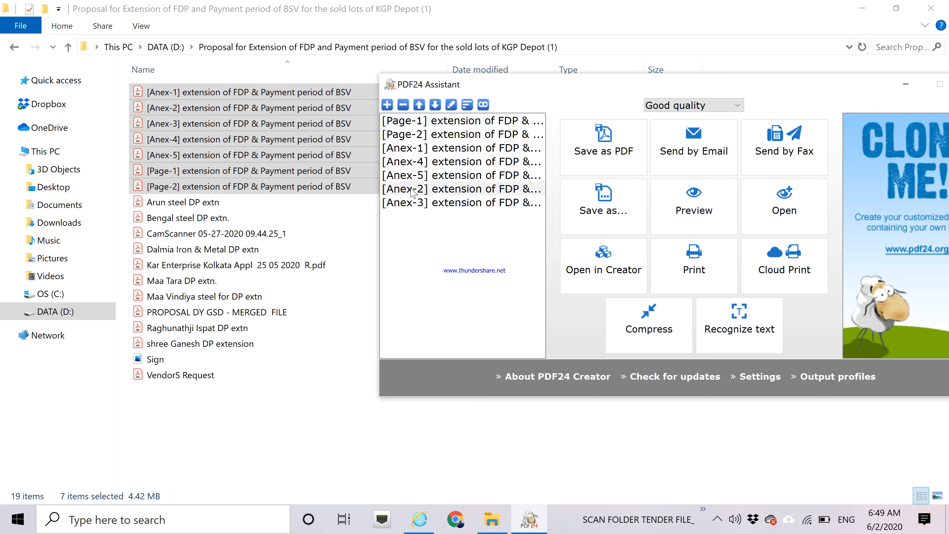
left_click(422, 106)
left_click(422, 106)
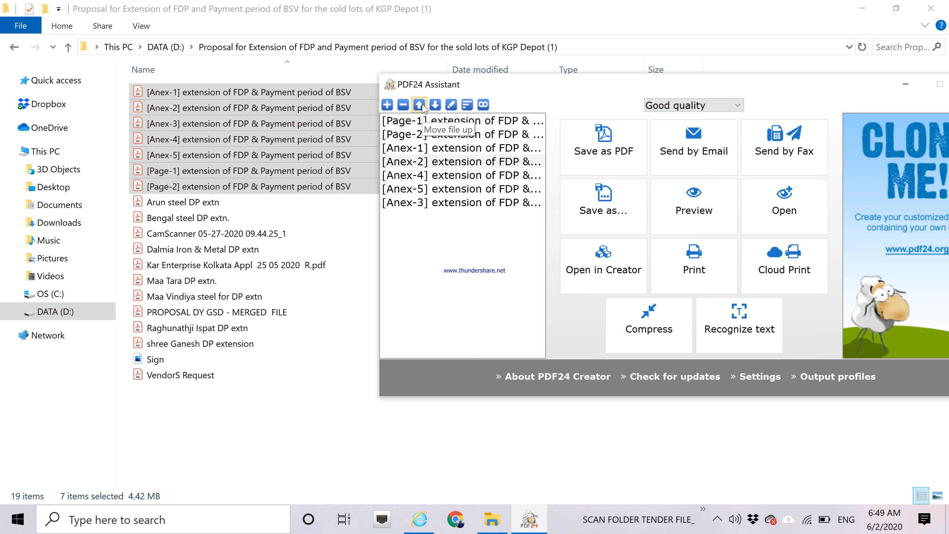
left_click(404, 203)
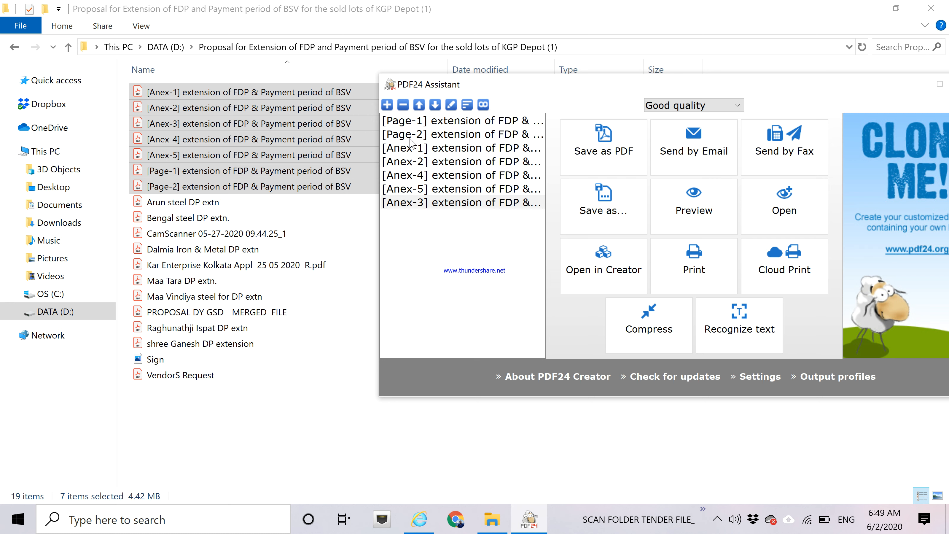
left_click(420, 108)
left_click(419, 108)
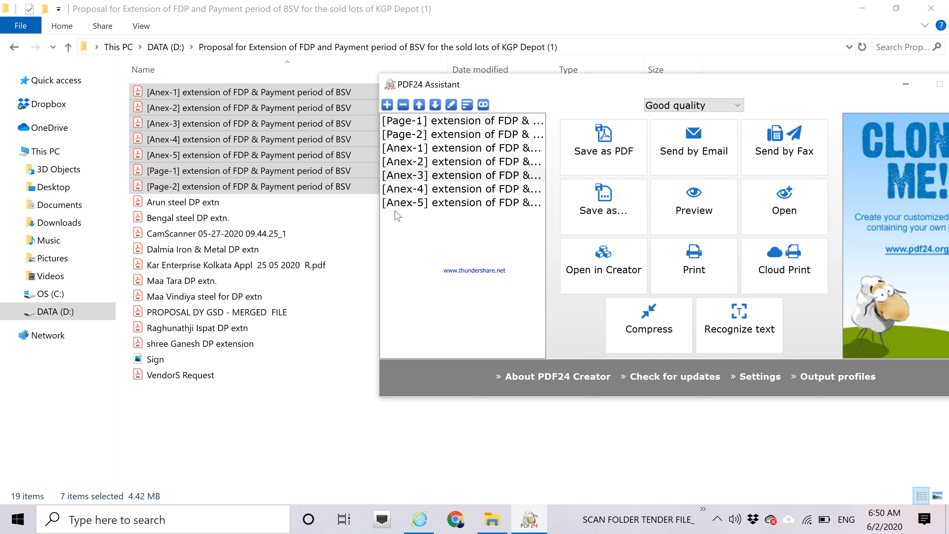
Join the listed files into one document and save it in the proposal folder as the PDF "kgp dy proposal for fdp"
left_click(484, 107)
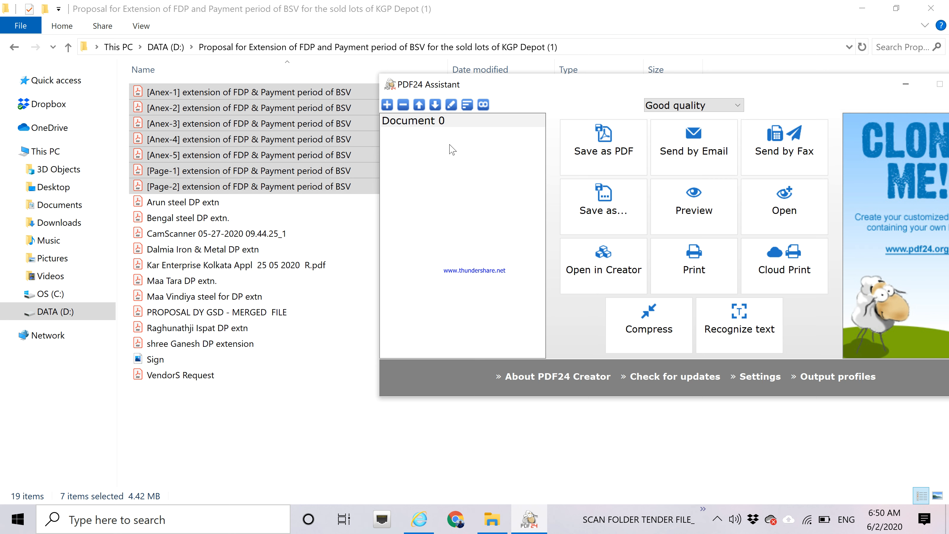
left_click(613, 137)
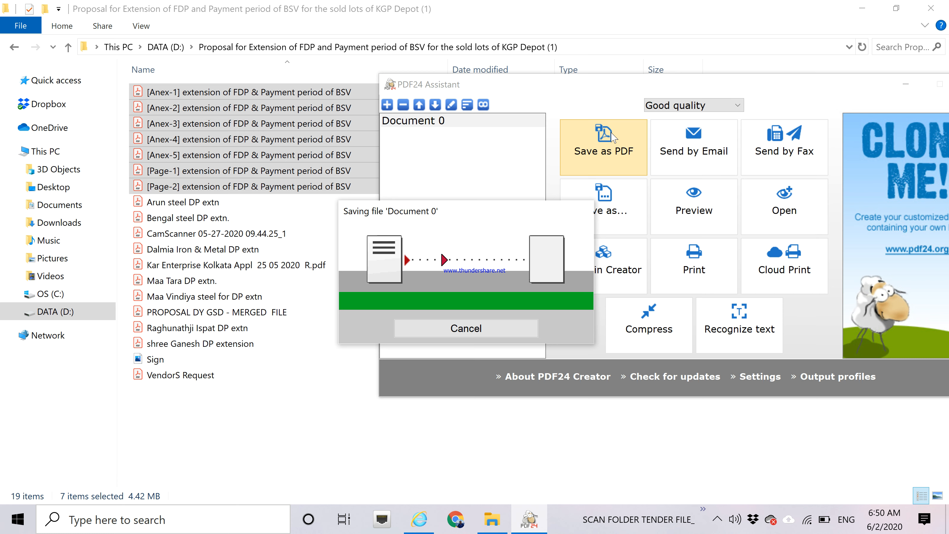
left_click(607, 134)
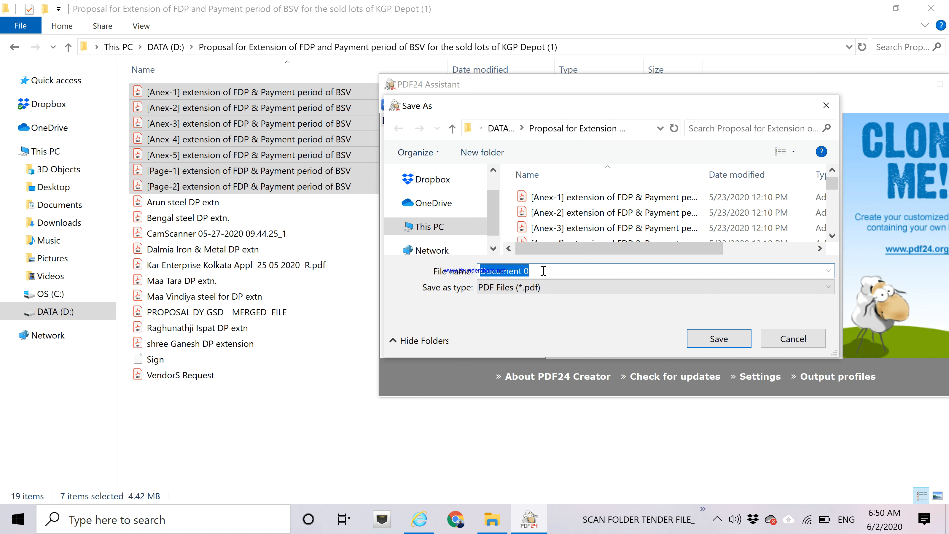
key("BackSpace")
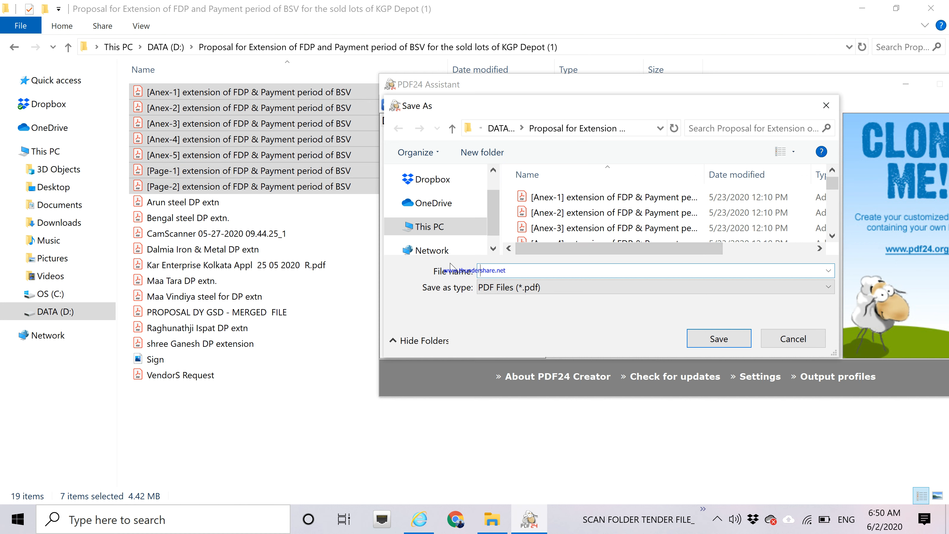
type("kgp dy proposal for fdp")
left_click(724, 343)
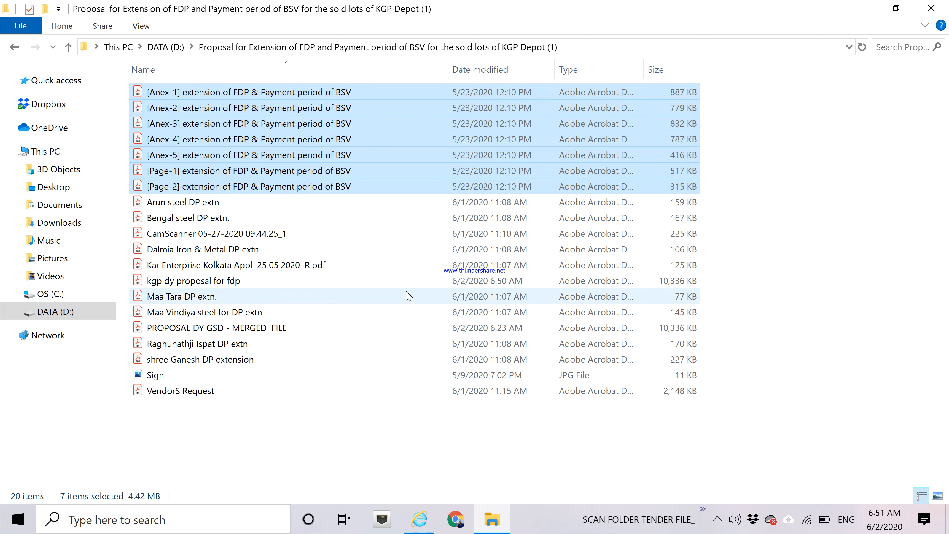
Open "kgp dy proposal for fdp" in Acrobat Reader to check the merged pages, and close it again
left_click(265, 283)
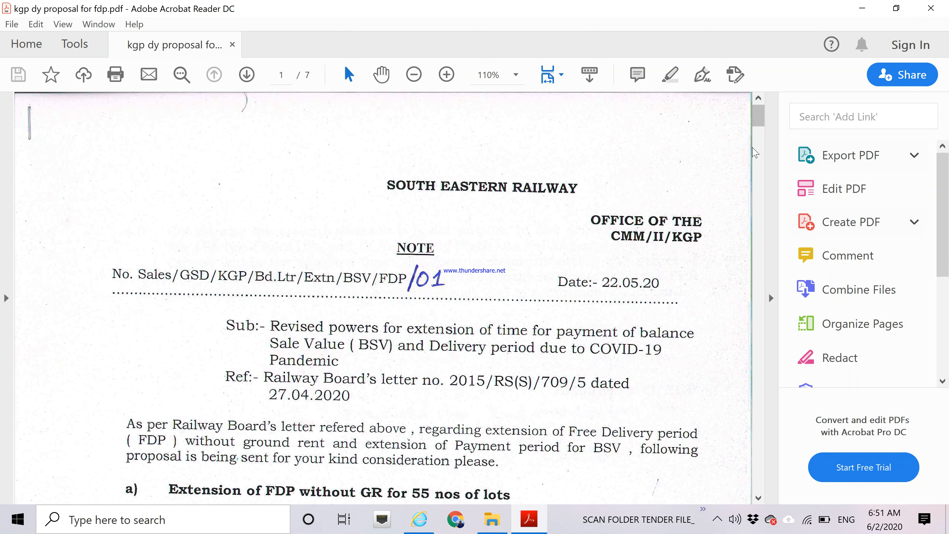
right_click(753, 149)
left_click_drag(755, 129, 722, 112)
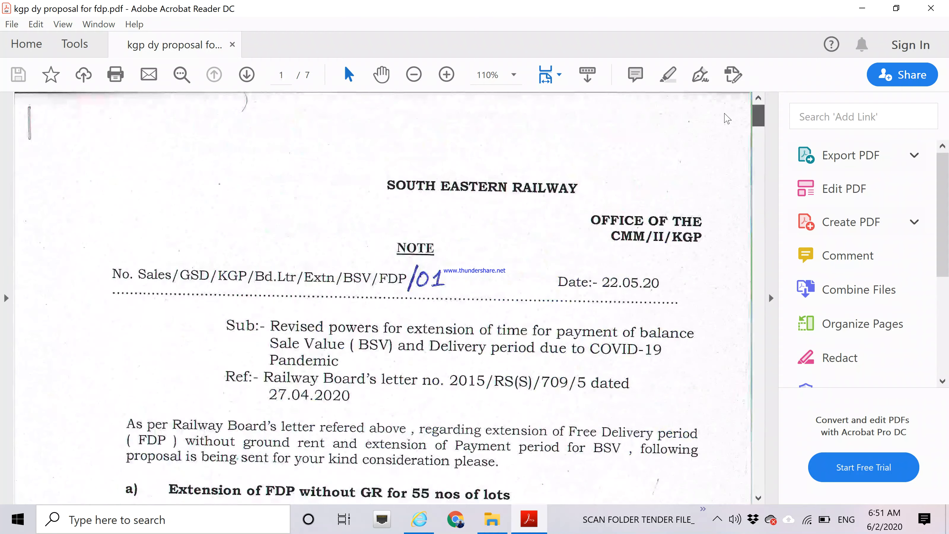
left_click(932, 7)
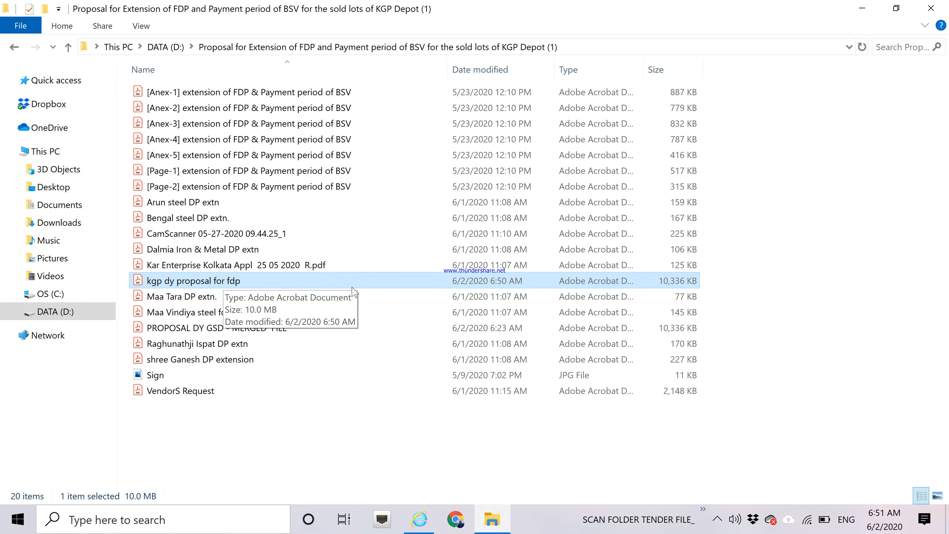
left_click(109, 527)
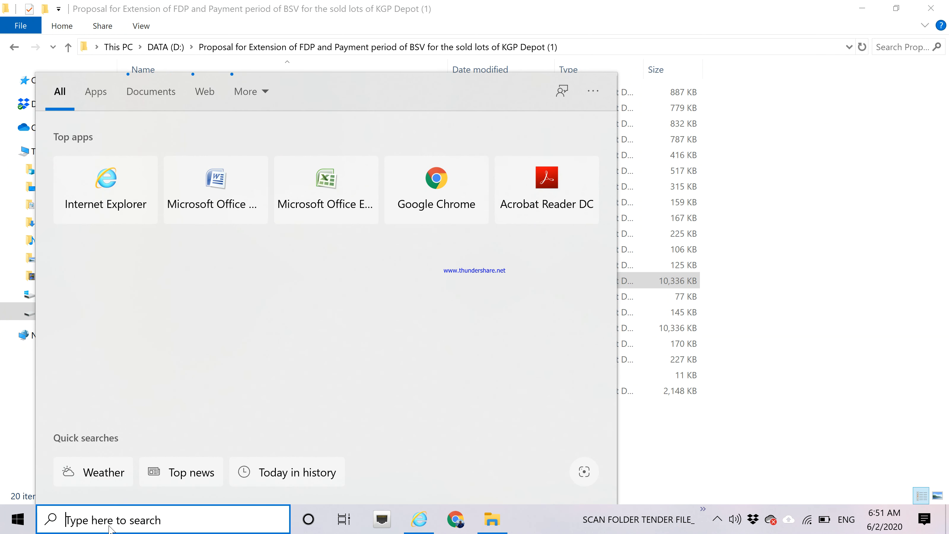
type("pdf")
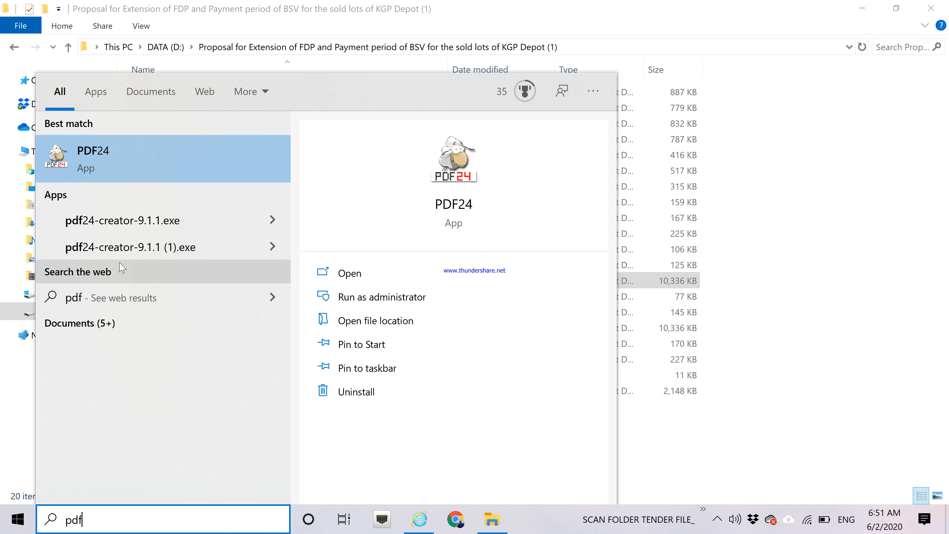
left_click(107, 172)
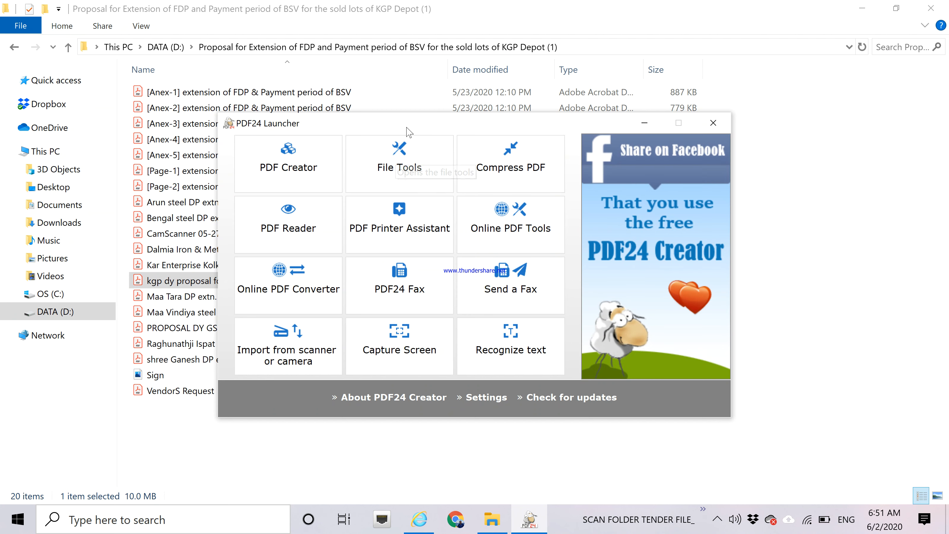
left_click_drag(407, 128, 466, 119)
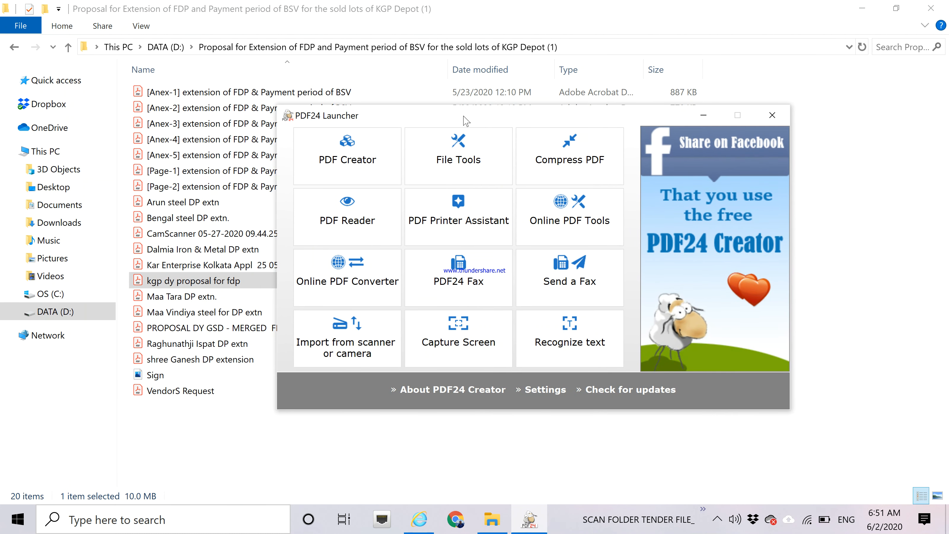
left_click(456, 153)
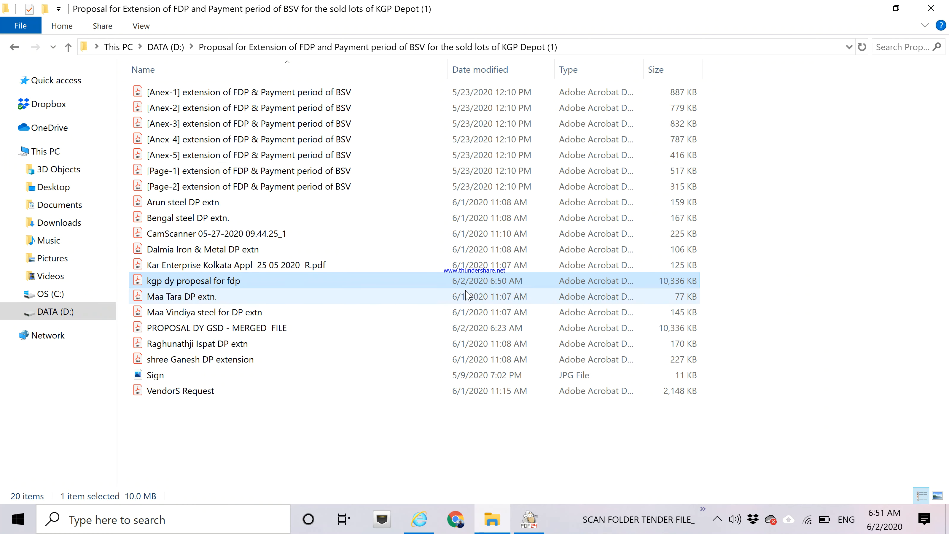
left_click(532, 523)
right_click(531, 524)
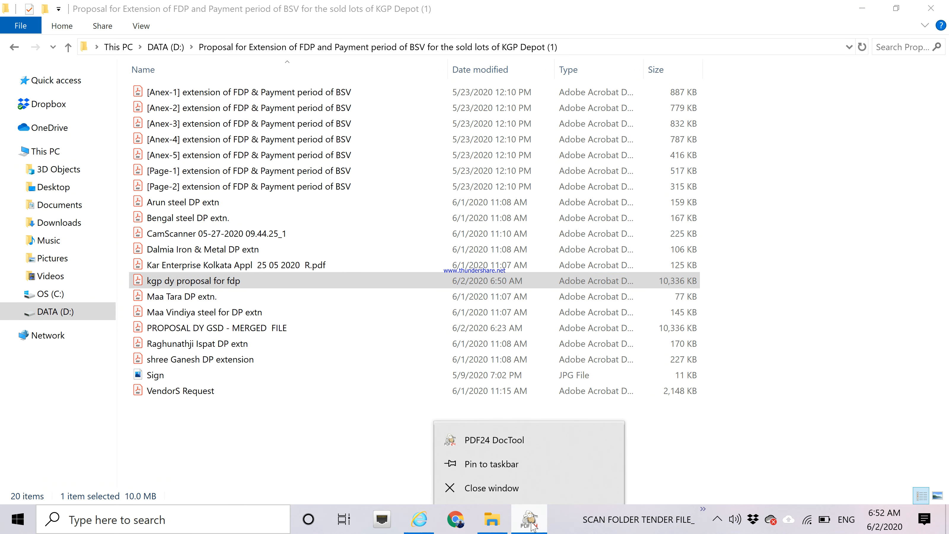
left_click(508, 441)
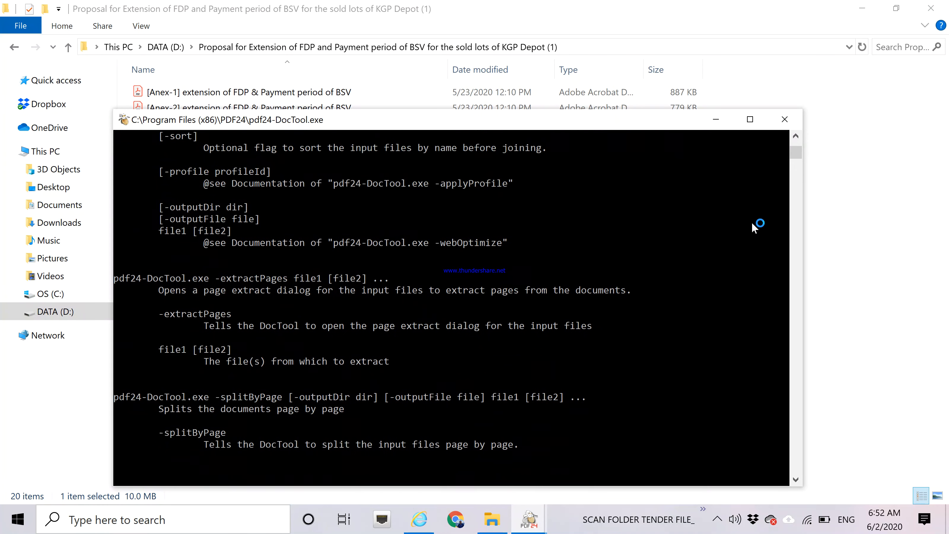
left_click(785, 119)
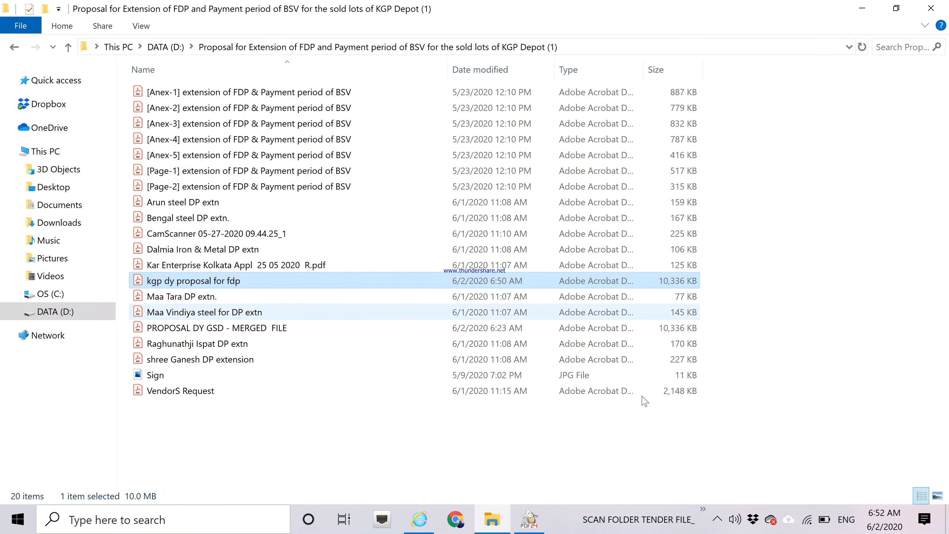
left_click(536, 518)
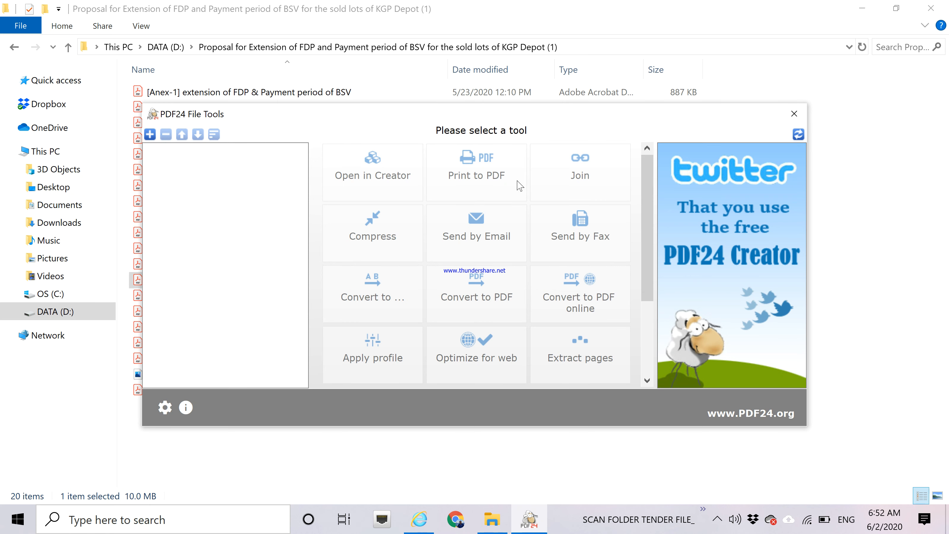
left_click(802, 116)
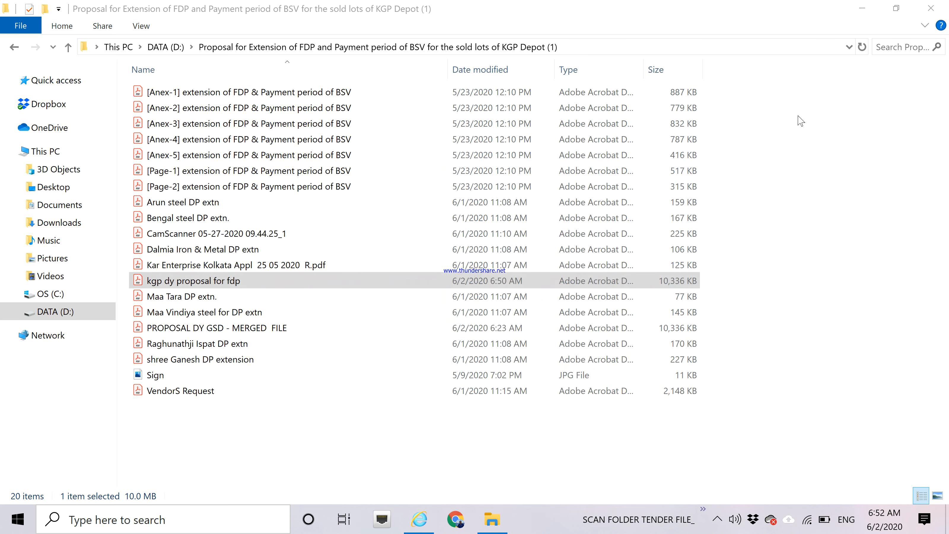
Find and launch the PDF24 app through Windows search, and open its PDF Creator
left_click(153, 517)
type("pdf")
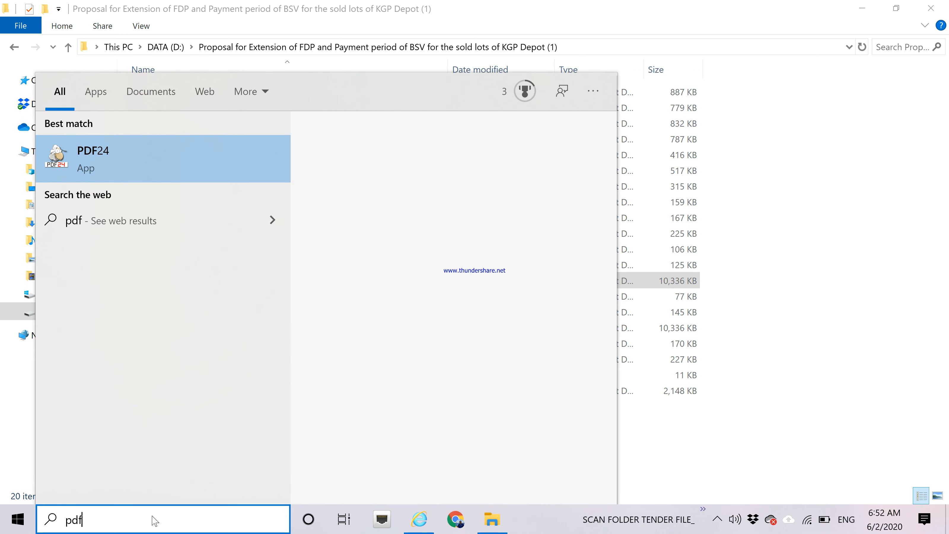
left_click(109, 154)
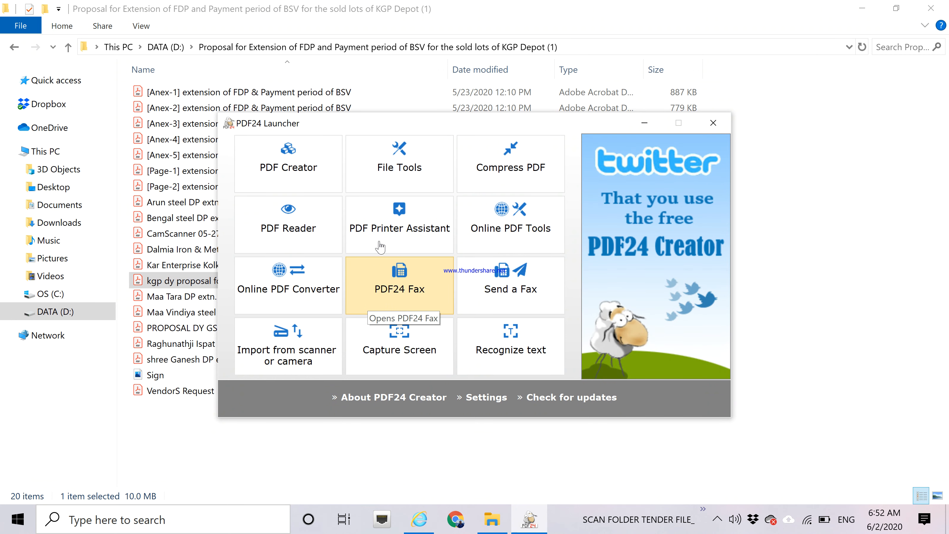
left_click(288, 163)
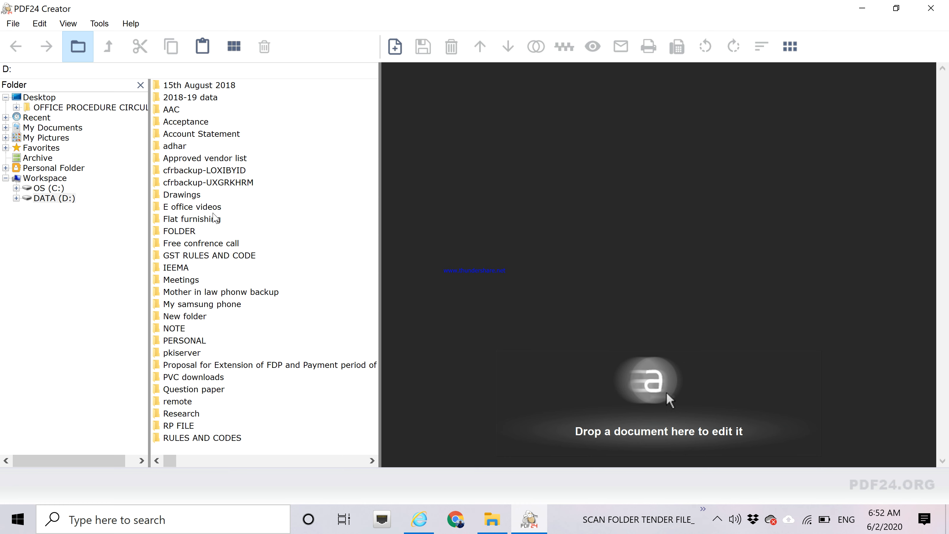
Browse to the proposal folder on DATA (D:) and add the seven PDFs from [Anex-1] to [Page-2] to the document workspace
left_click(51, 198)
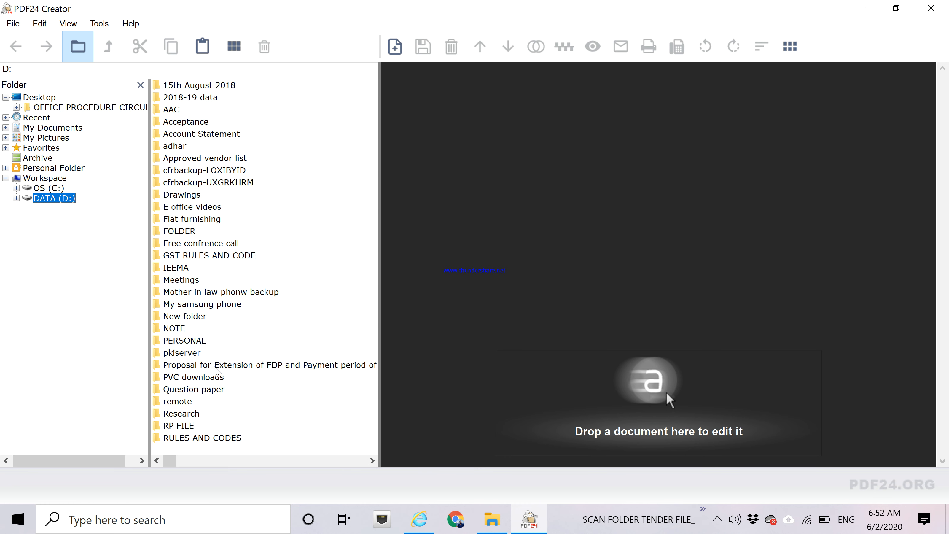
double_click(215, 365)
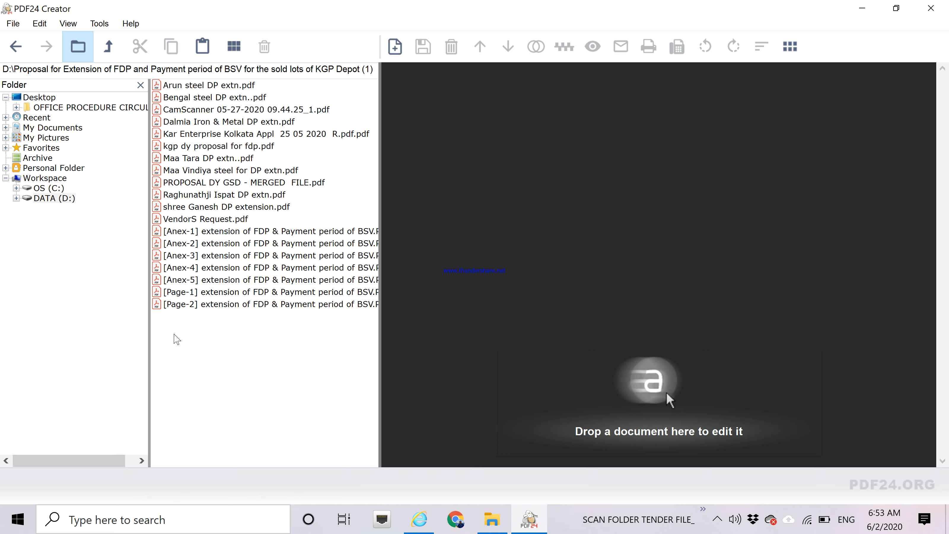
left_click_drag(174, 333, 264, 233)
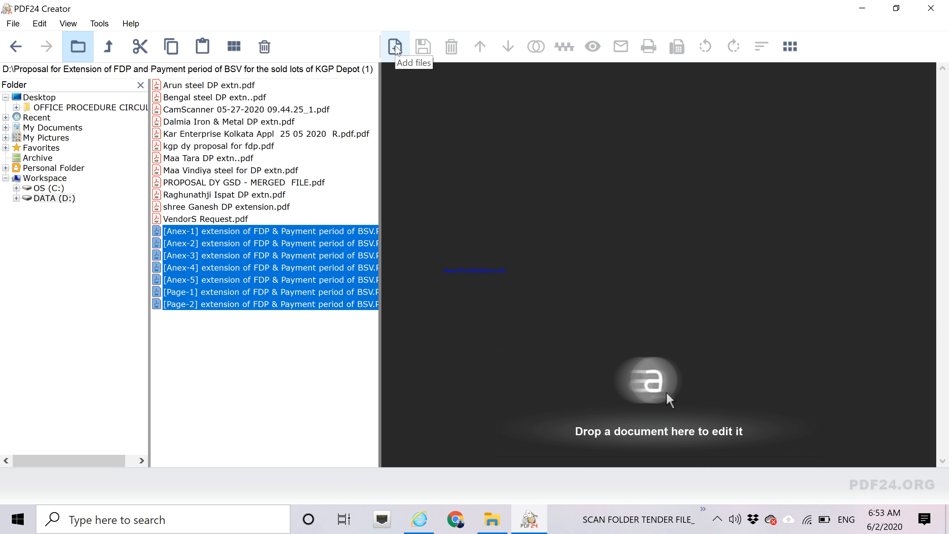
left_click_drag(261, 266, 434, 245)
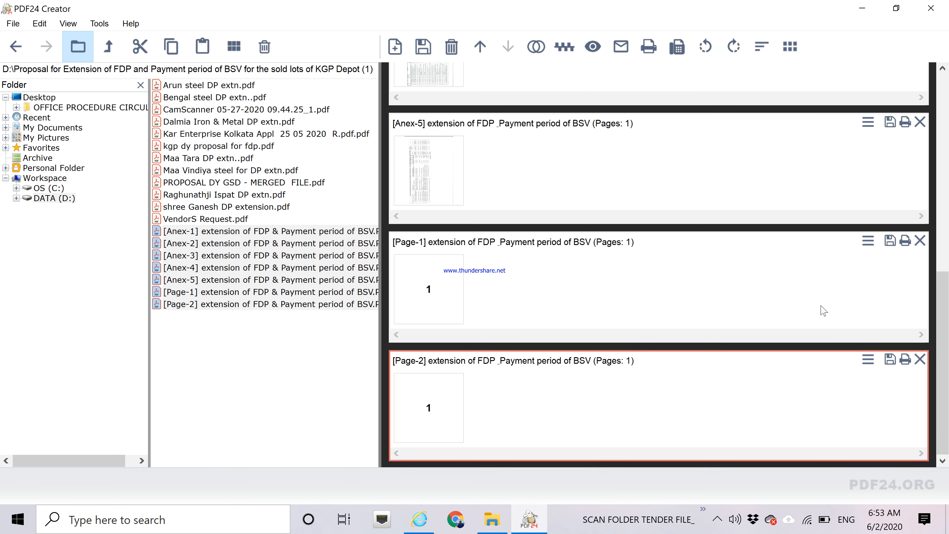
Move the [Page-1] document up to the very beginning of the document list, ahead of [Anex-1]
left_click_drag(942, 287, 943, 83)
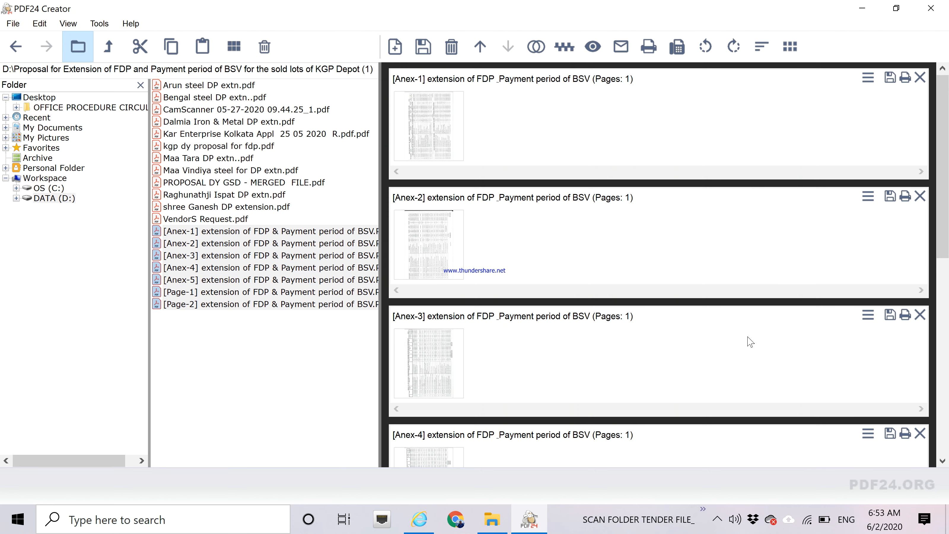
right_click(940, 181)
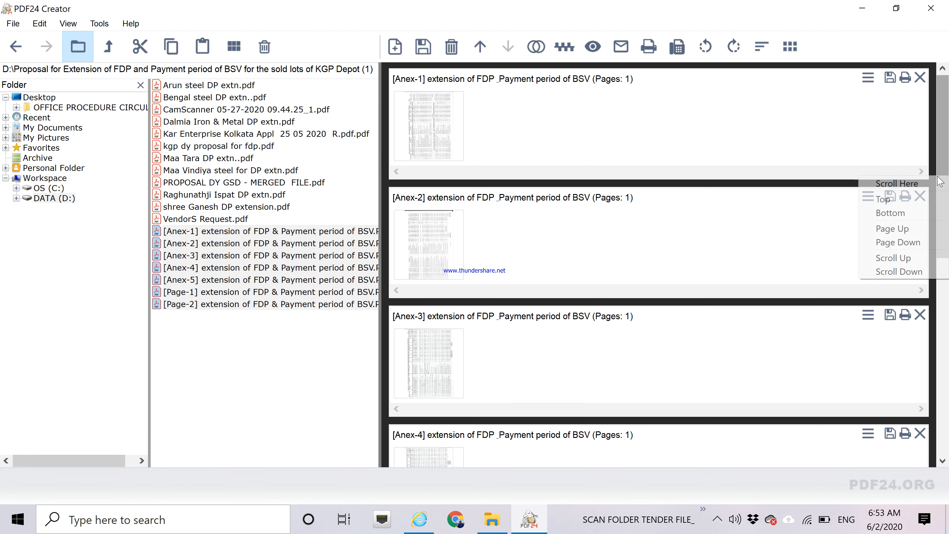
right_click(945, 149)
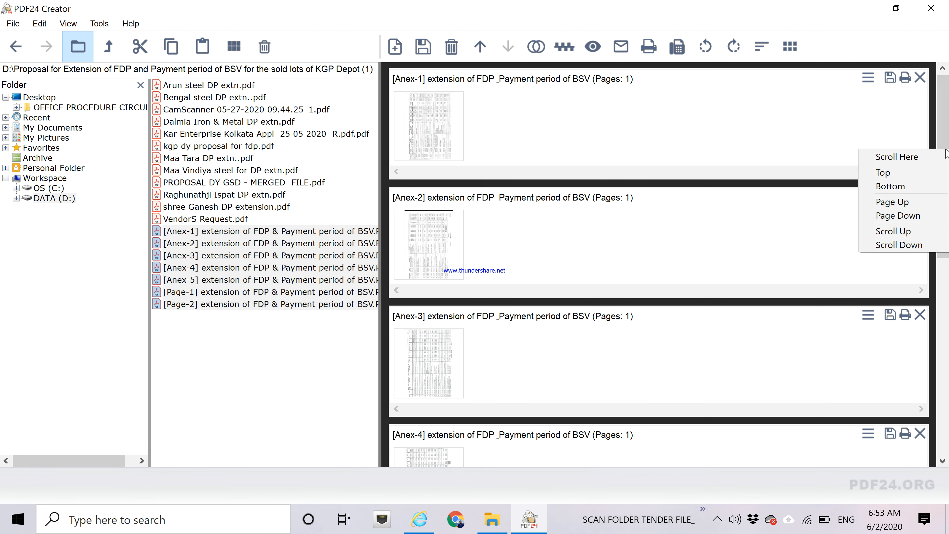
left_click(760, 142)
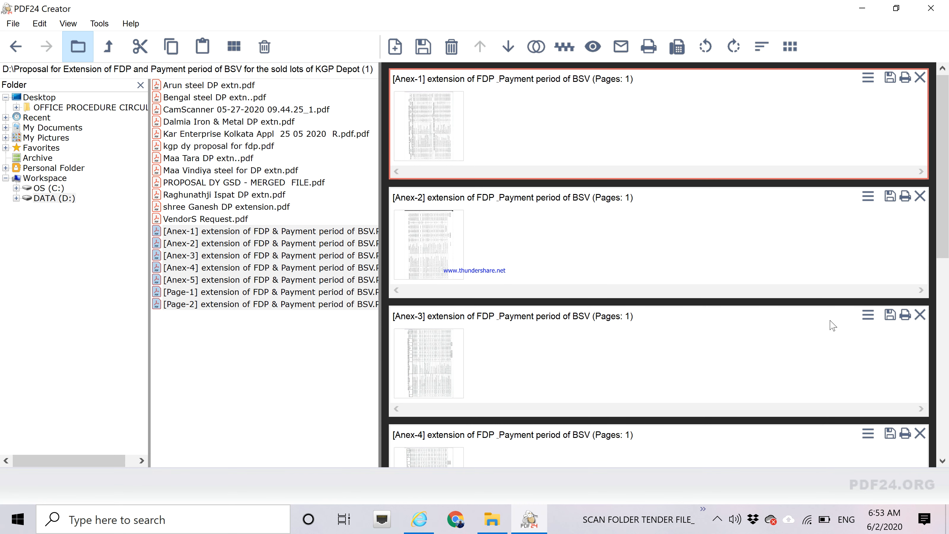
left_click_drag(946, 224, 946, 387)
left_click(424, 411)
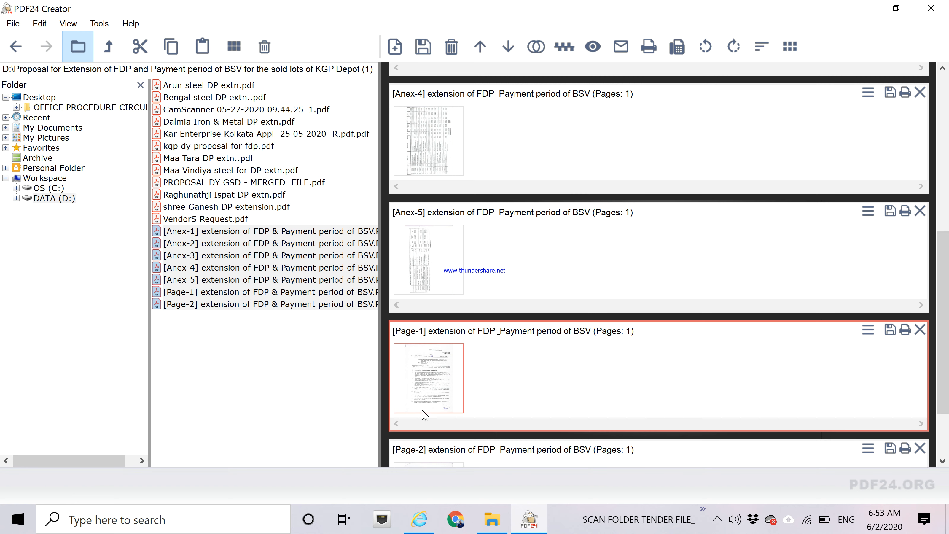
left_click(479, 49)
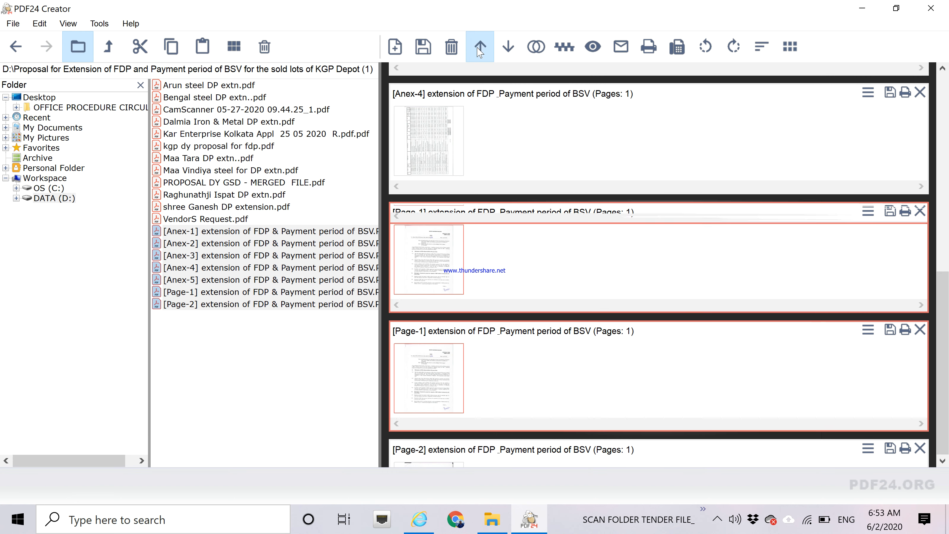
left_click(479, 48)
left_click(479, 49)
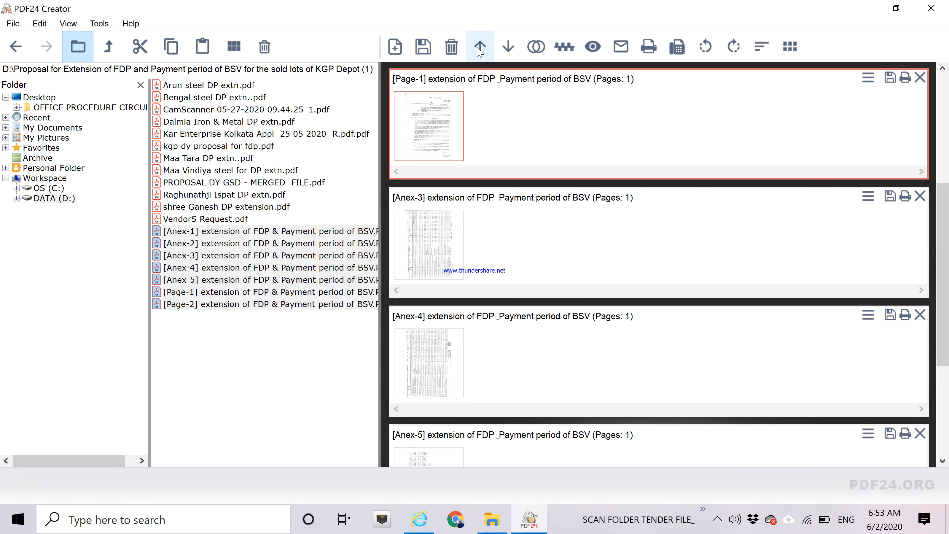
left_click(478, 48)
left_click(478, 49)
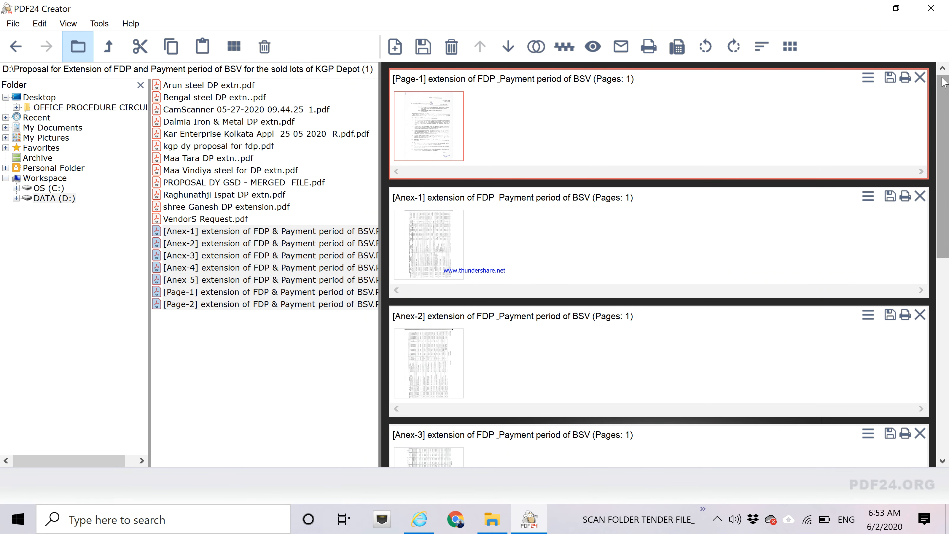
Move the [Page-2] document up the list so that it sits directly after [Page-1] and before [Anex-1]
left_click_drag(946, 135, 947, 335)
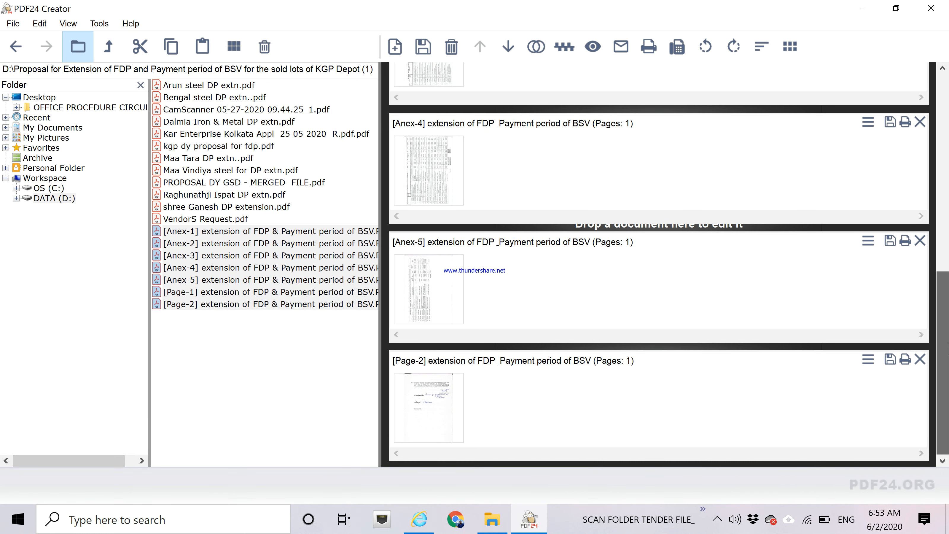
left_click(642, 368)
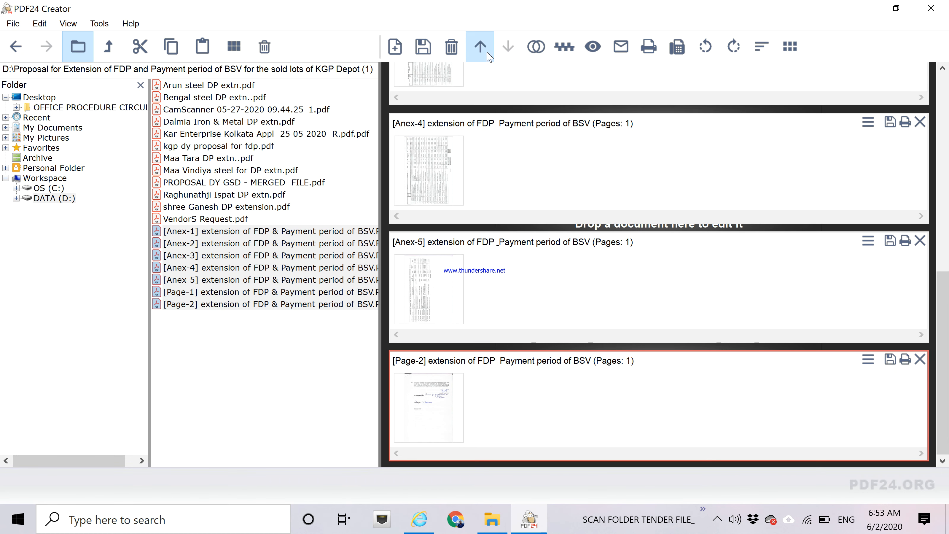
left_click(488, 53)
left_click(487, 54)
left_click(488, 53)
left_click(487, 53)
left_click(487, 54)
left_click(488, 53)
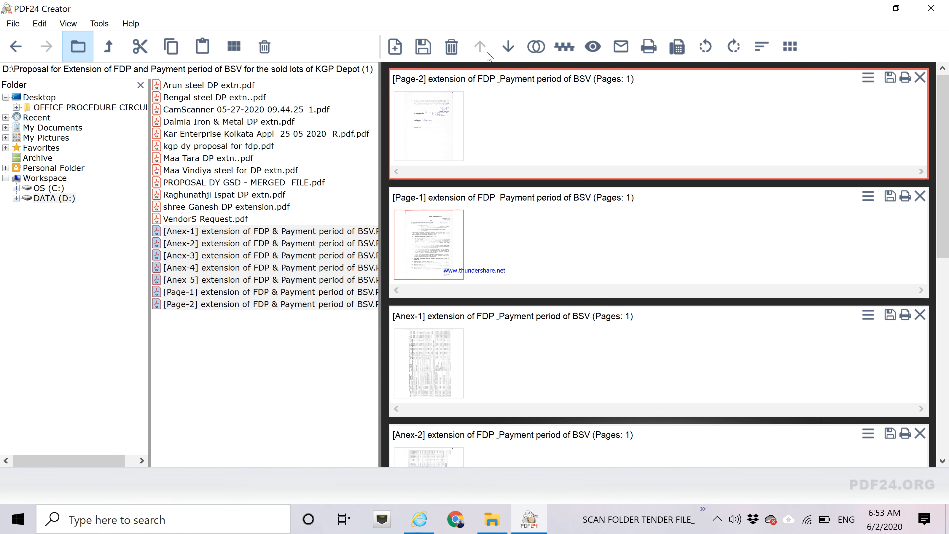
left_click(445, 129)
left_click(508, 47)
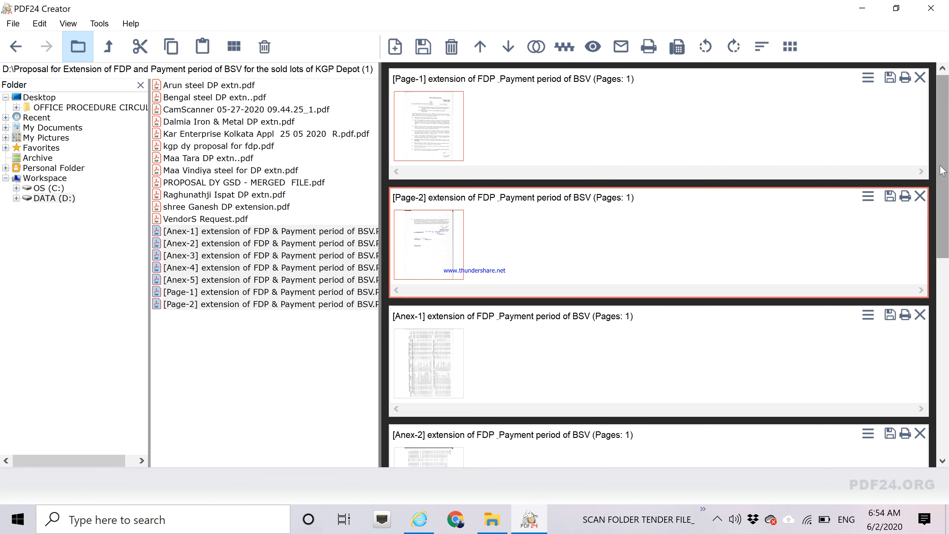
Rotate the [Anex-1] page counter-clockwise until its table reads upright in landscape orientation
scroll(942, 170, "down", 2)
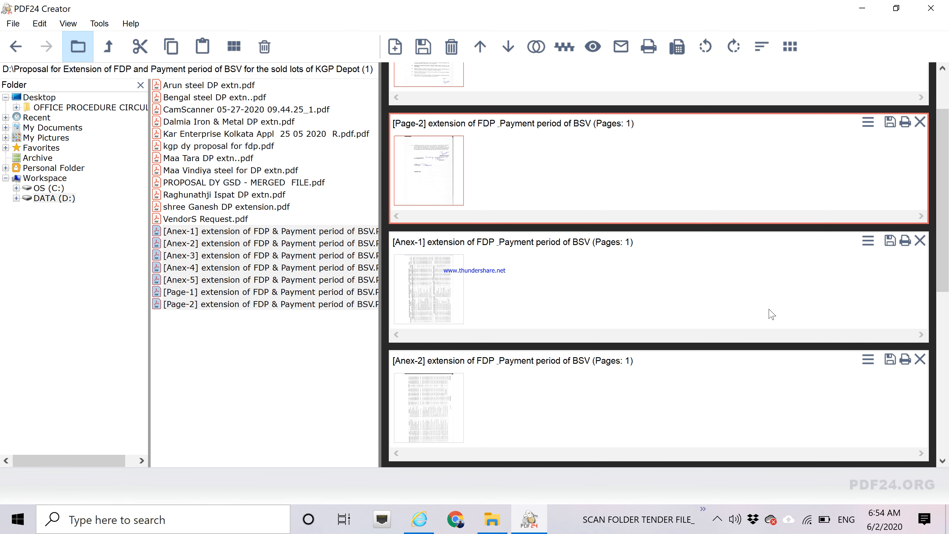
left_click_drag(946, 201, 947, 274)
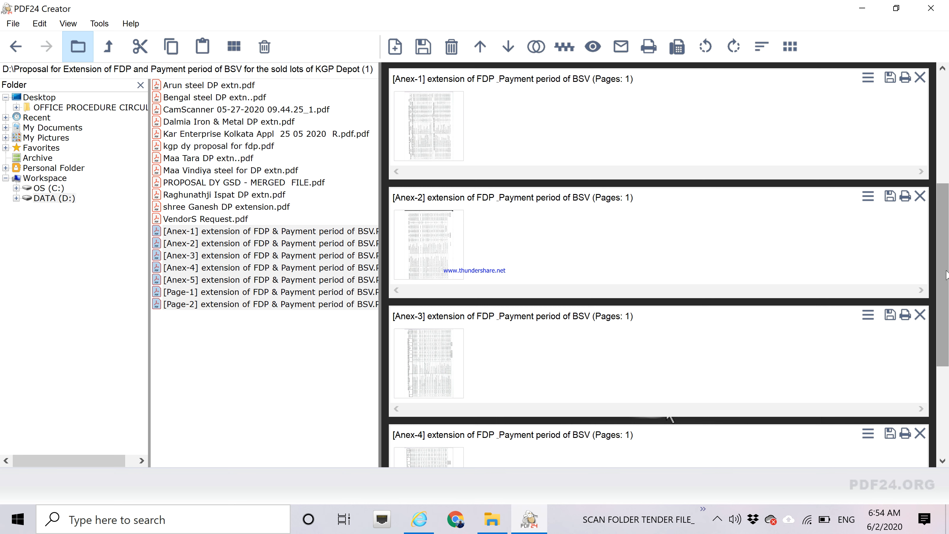
left_click_drag(947, 275, 945, 176)
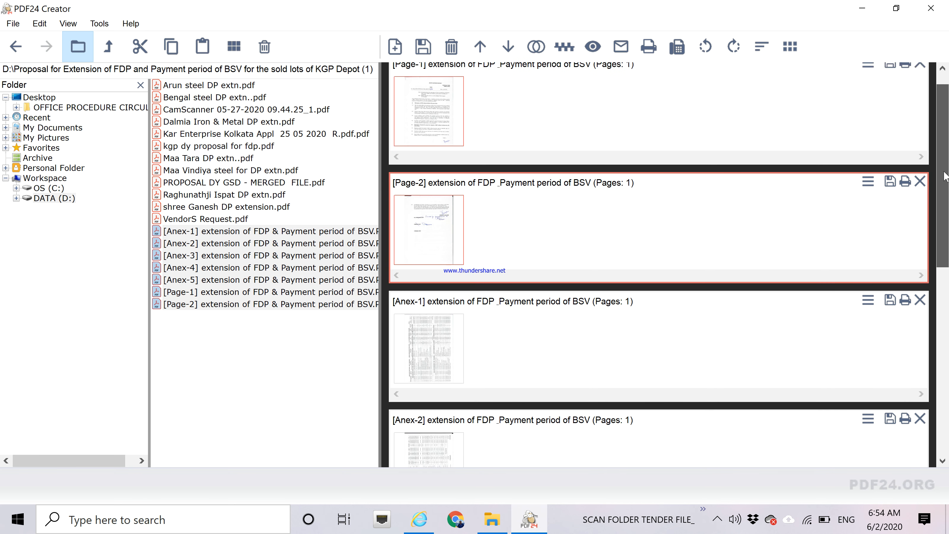
left_click(424, 360)
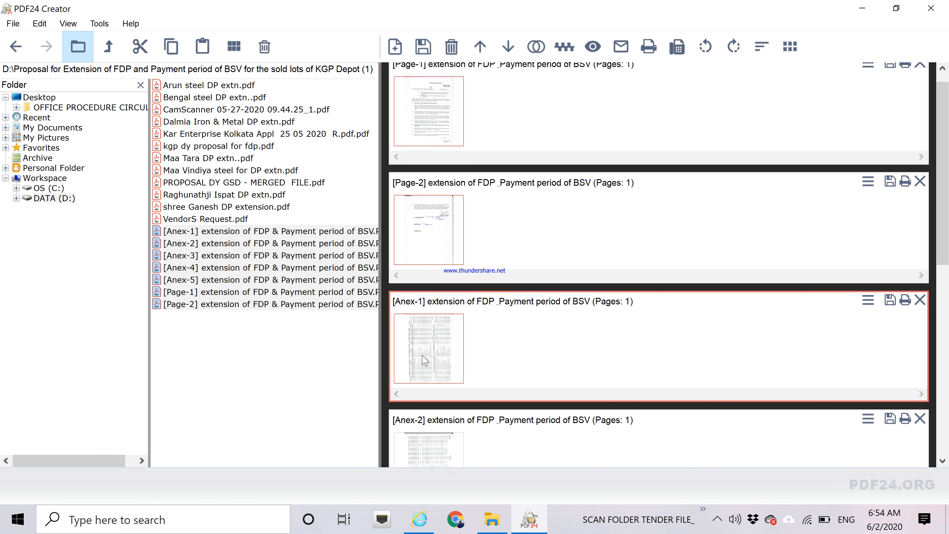
left_click(705, 46)
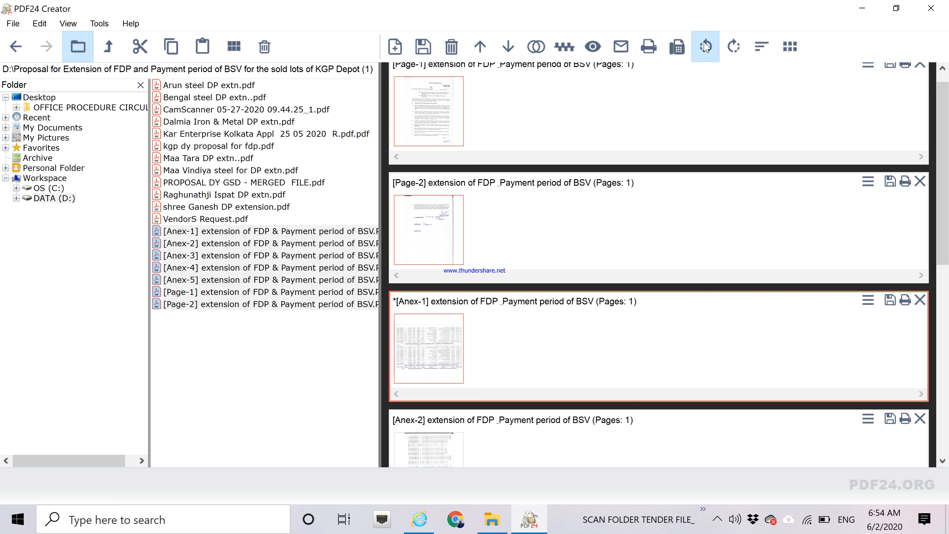
left_click(706, 46)
left_click(706, 46)
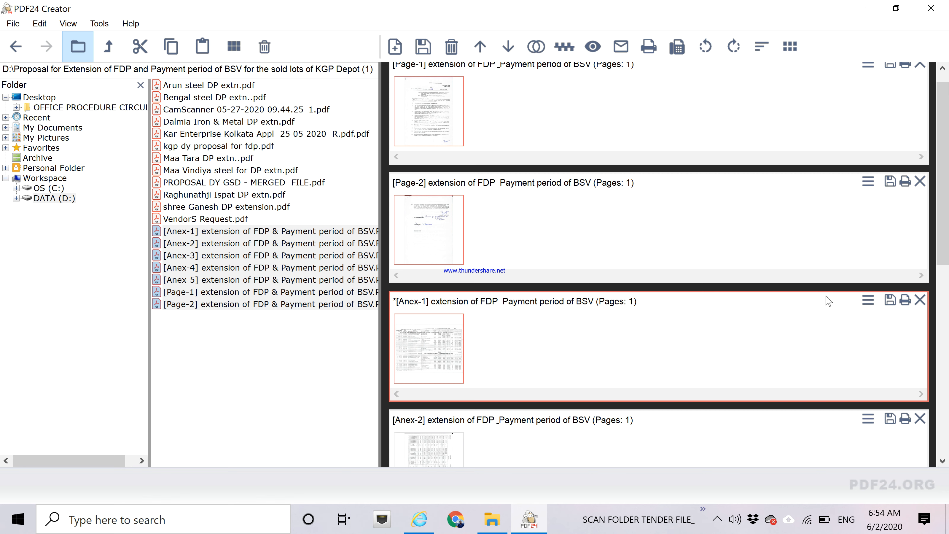
Preview the [Anex-1] page in the viewer, rotate it clockwise for reading, and close the viewer
double_click(441, 355)
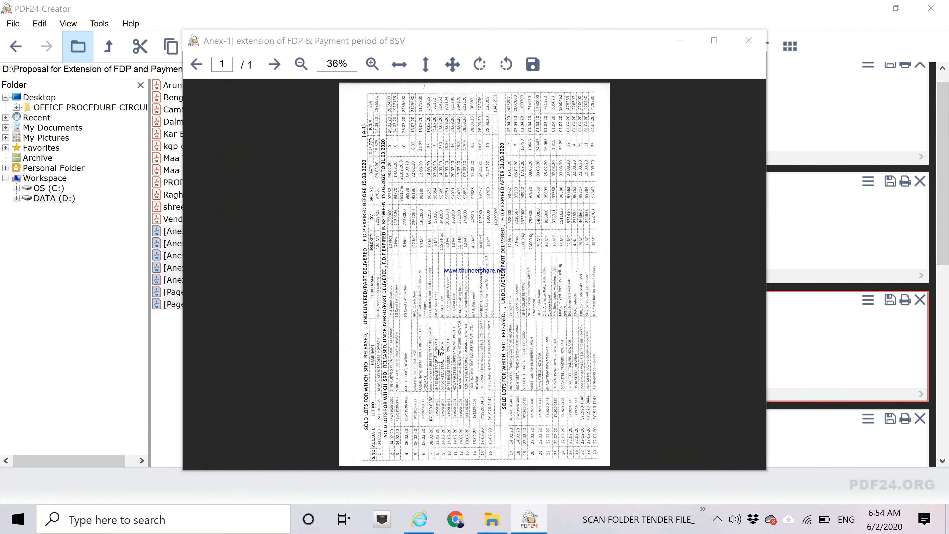
left_click(481, 67)
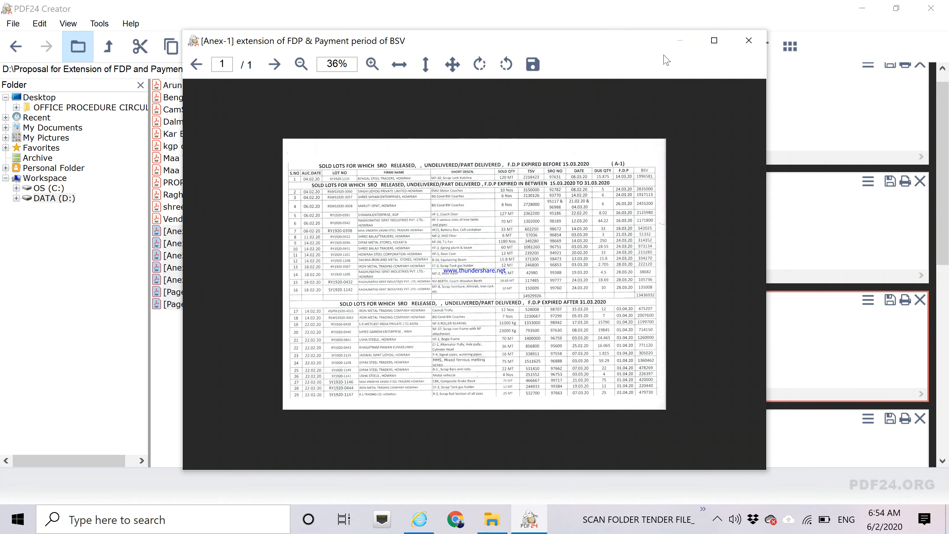
left_click(745, 44)
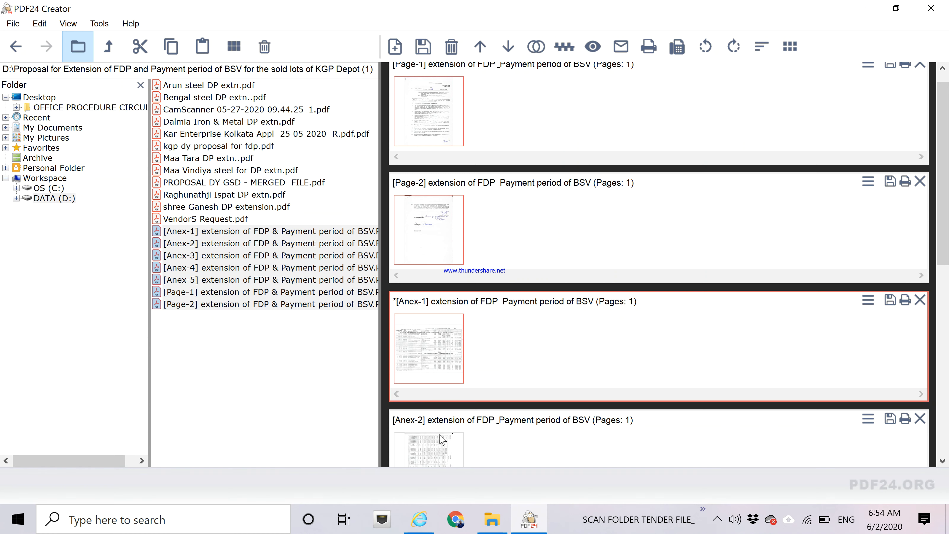
Rotate the [Anex-2] and [Anex-3] pages counter-clockwise until their tables read upright in landscape orientation
left_click(443, 437)
left_click(705, 47)
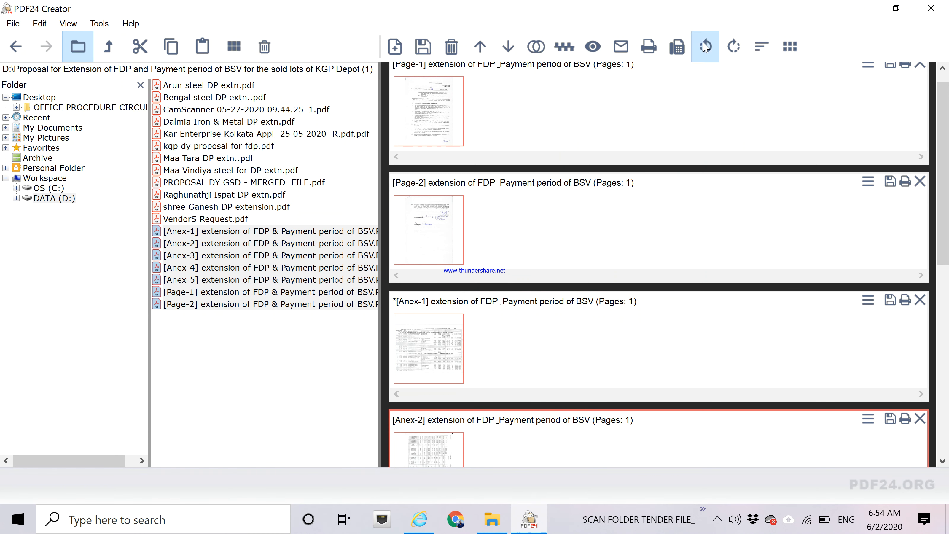
left_click(705, 47)
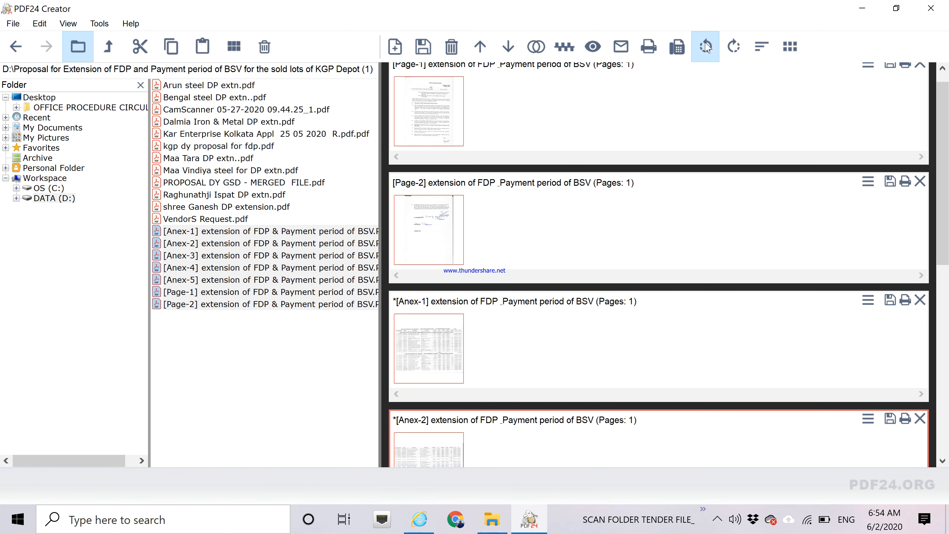
scroll(437, 334, "down", 5)
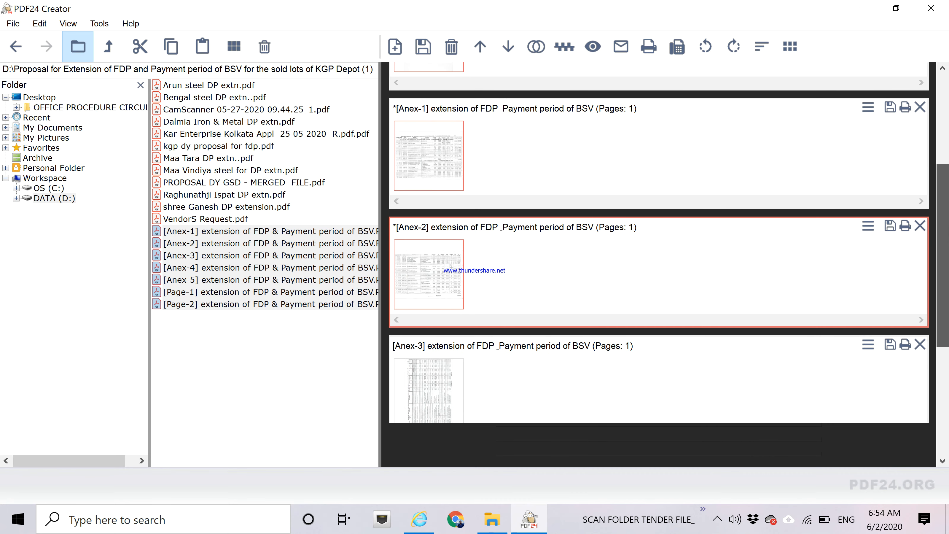
left_click(437, 335)
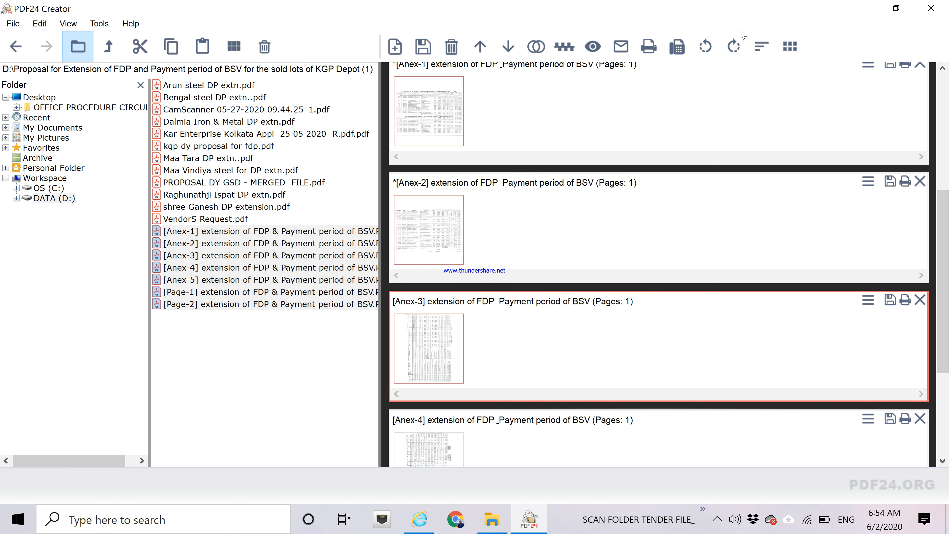
left_click(710, 50)
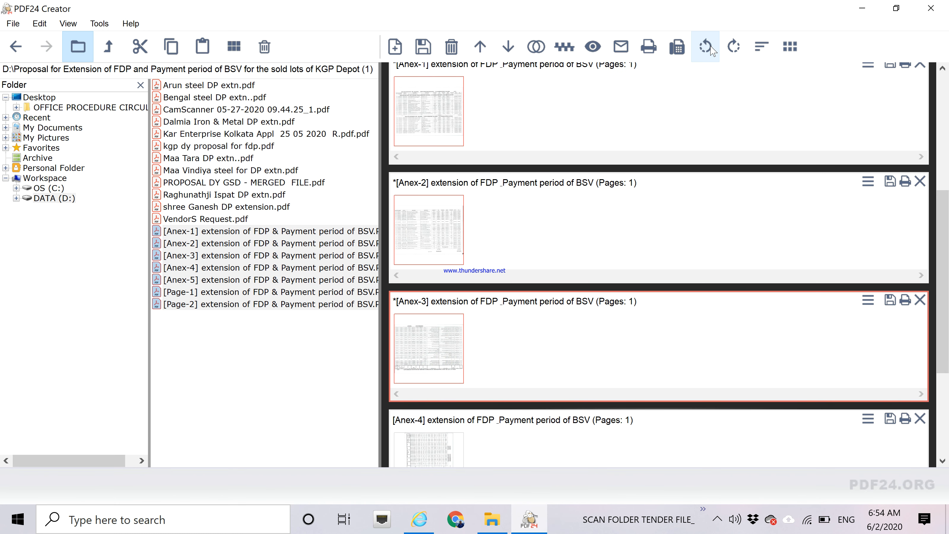
left_click(711, 51)
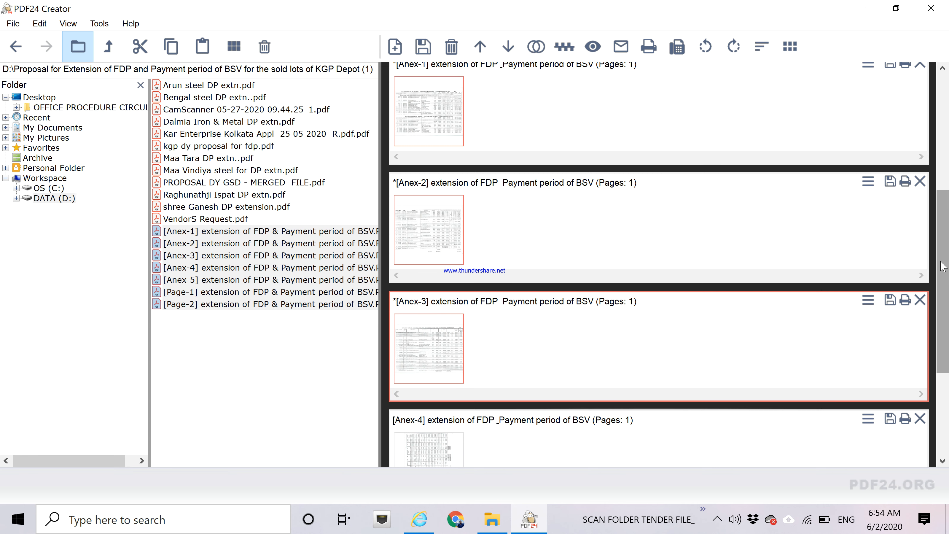
Rotate the [Anex-4] and [Anex-5] pages counter-clockwise until both tables read upright in landscape orientation
left_click_drag(944, 266, 945, 327)
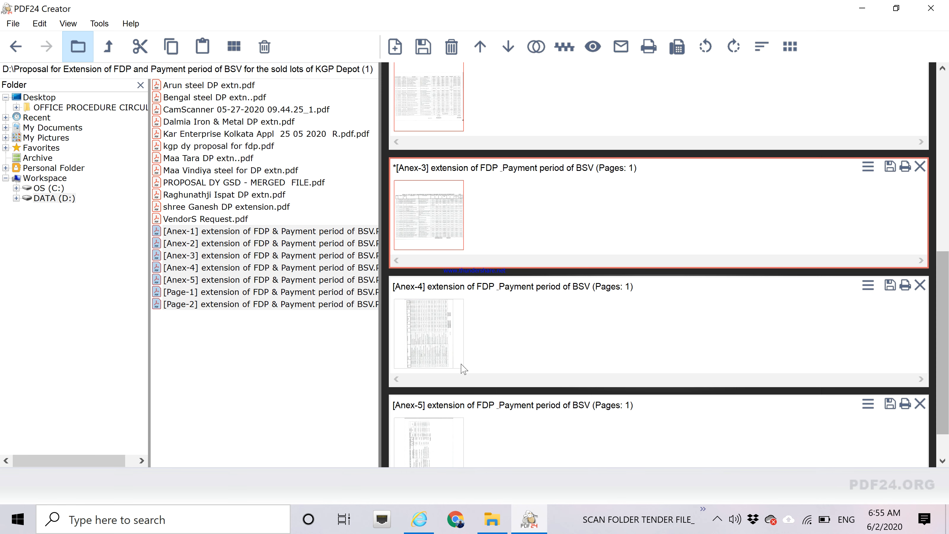
left_click(436, 353)
left_click(706, 48)
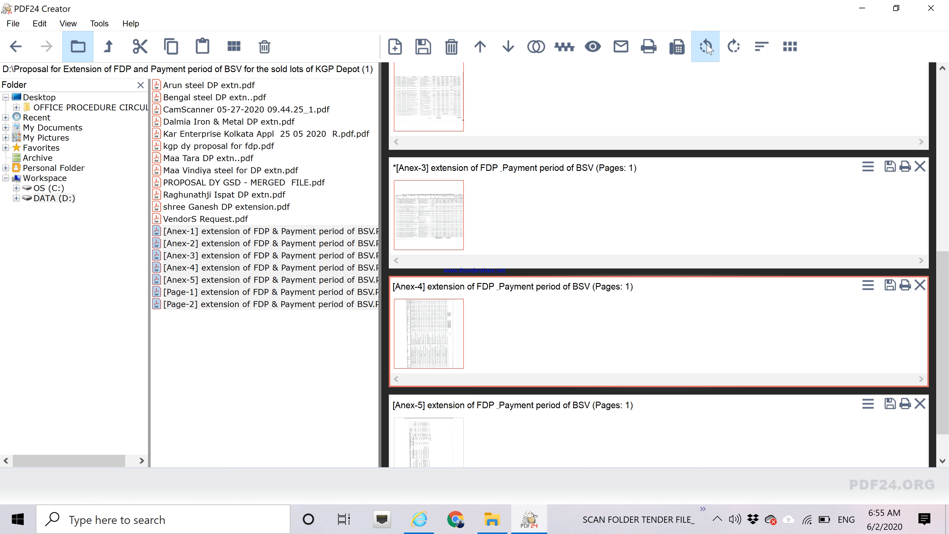
left_click(706, 48)
left_click(707, 47)
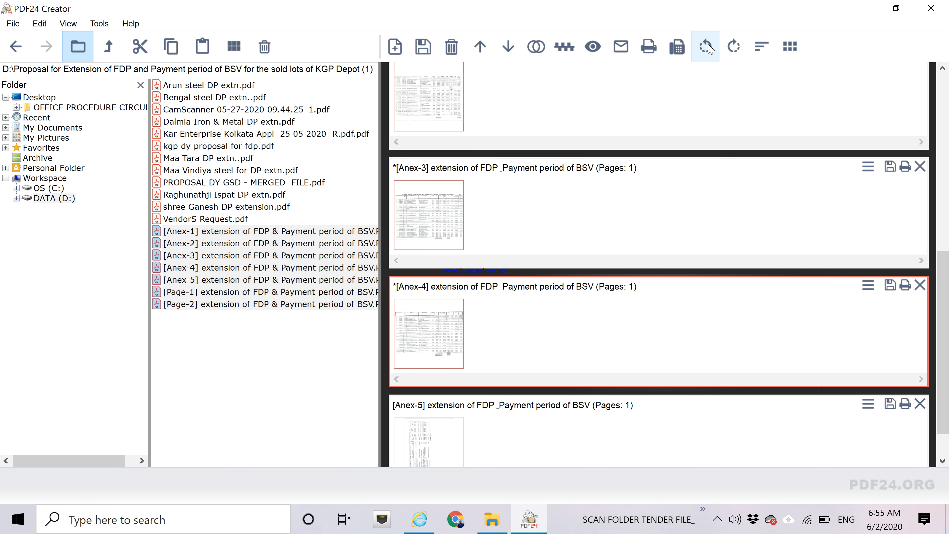
left_click_drag(942, 269, 942, 288)
left_click(443, 413)
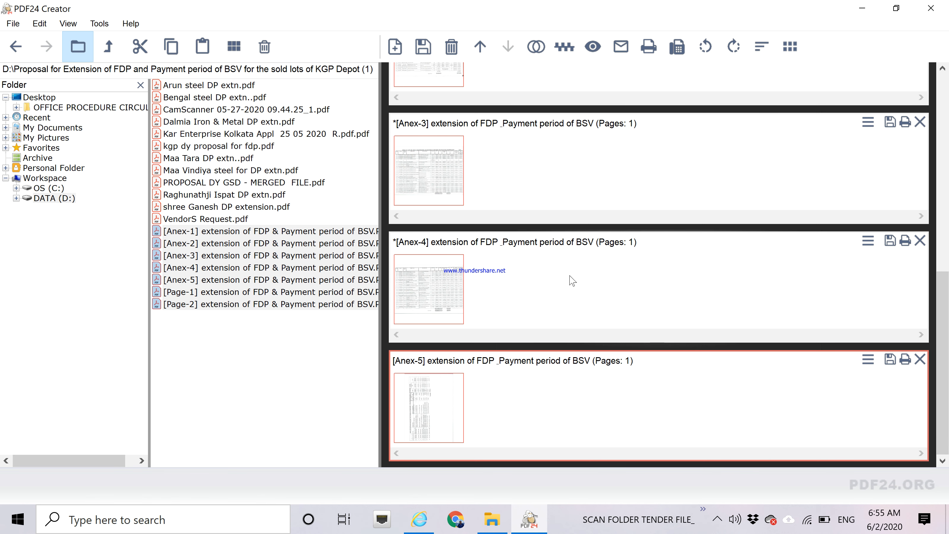
left_click(713, 56)
left_click(706, 48)
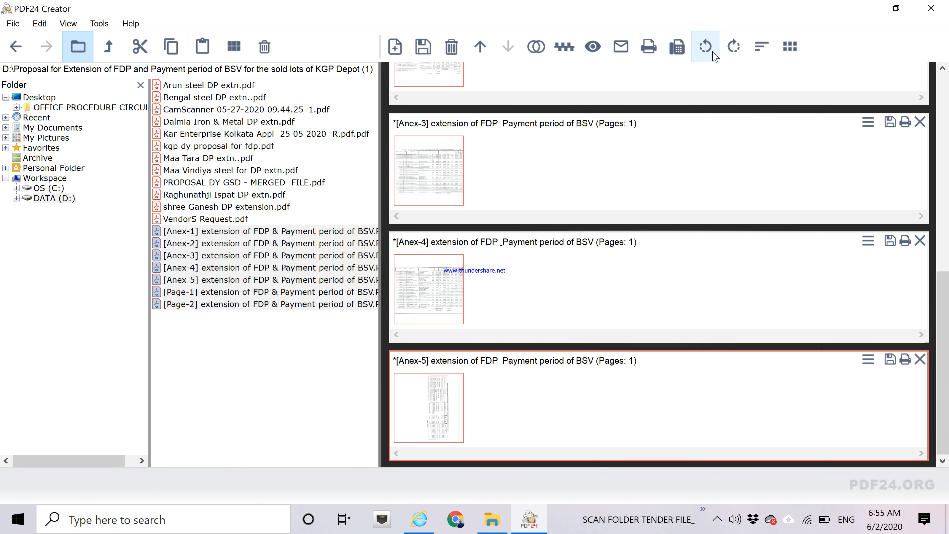
left_click(714, 56)
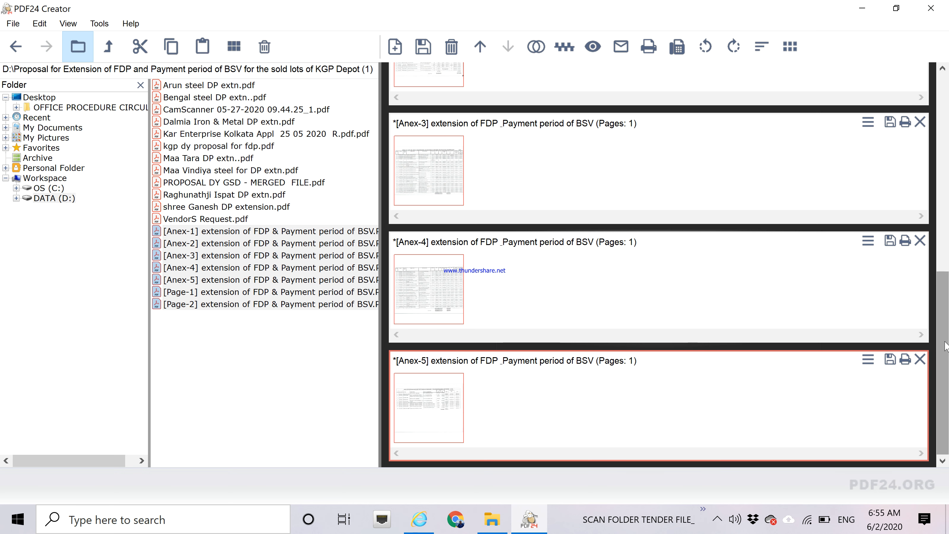
Merge the proposal's two page files and five annexure files into a single document
left_click_drag(946, 348, 945, 94)
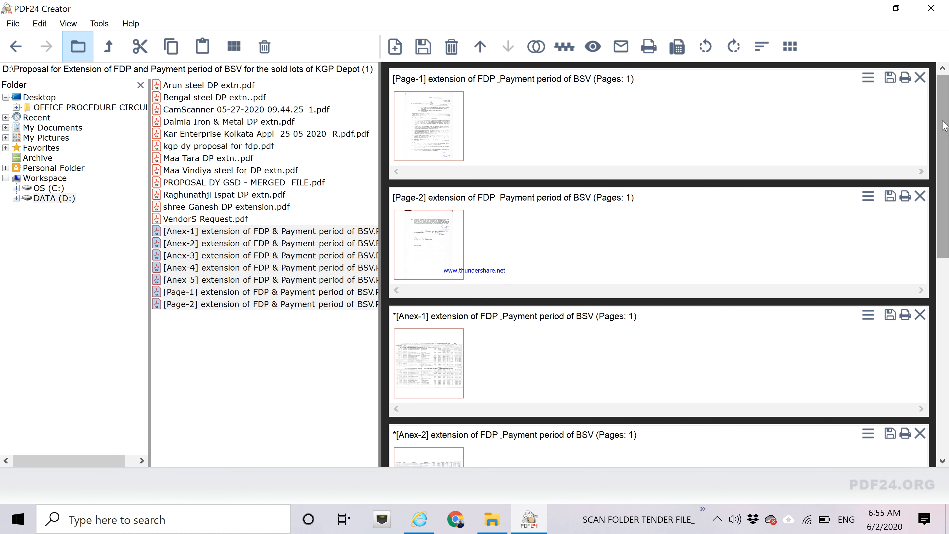
mouse_move(943, 127)
left_mouse_down()
mouse_move(936, 341)
mouse_move(947, 113)
left_mouse_up()
left_click(585, 127)
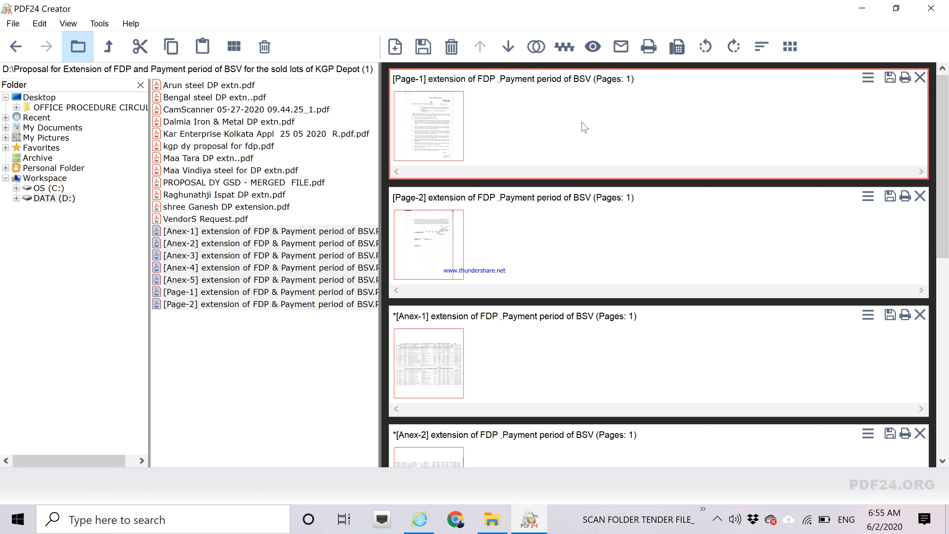
left_click(554, 281)
left_click(556, 336)
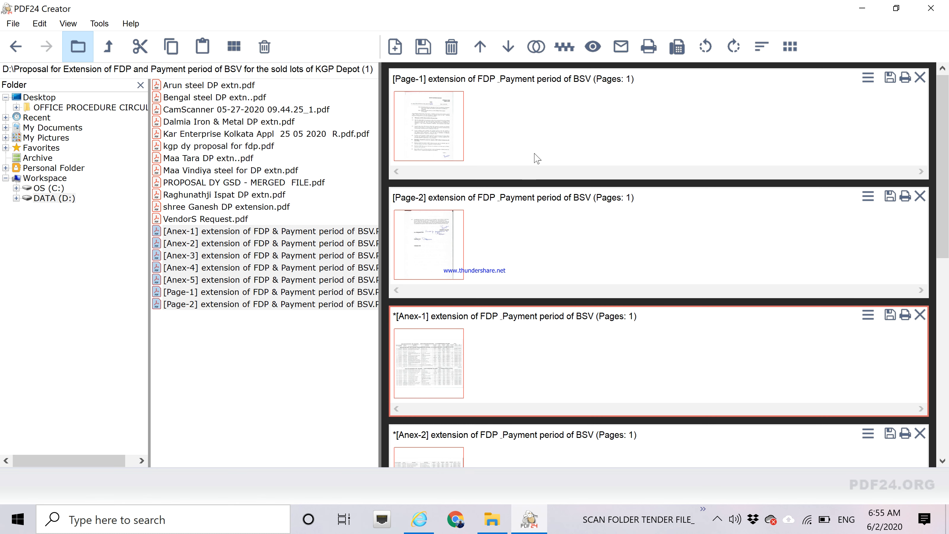
left_click(561, 54)
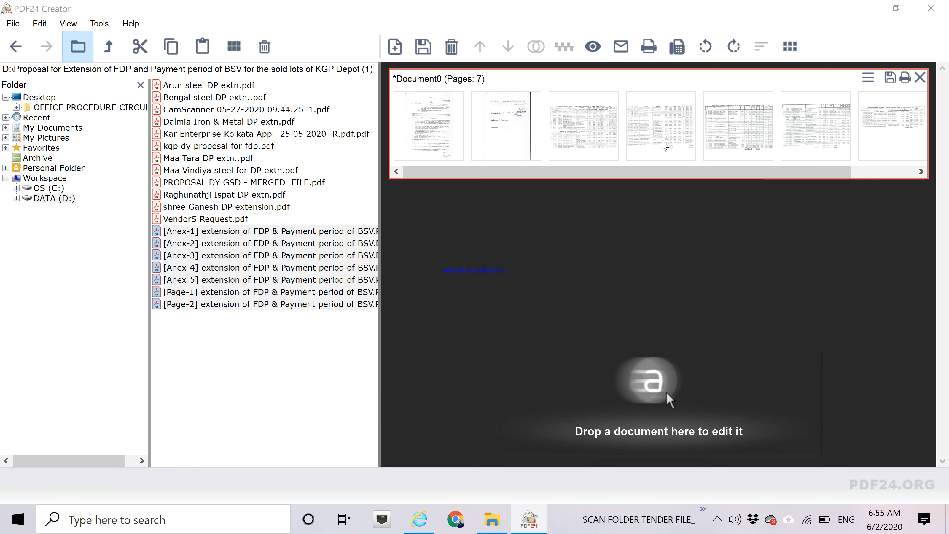
Preview the fourth page of the merged document in the viewer, close it, and check the remaining page thumbnails
left_click(664, 144)
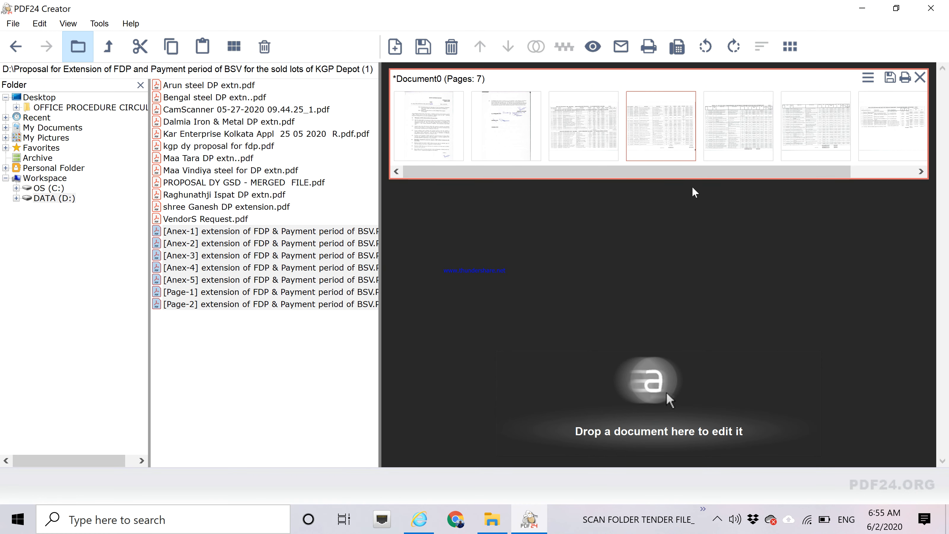
left_click(579, 150)
double_click(656, 146)
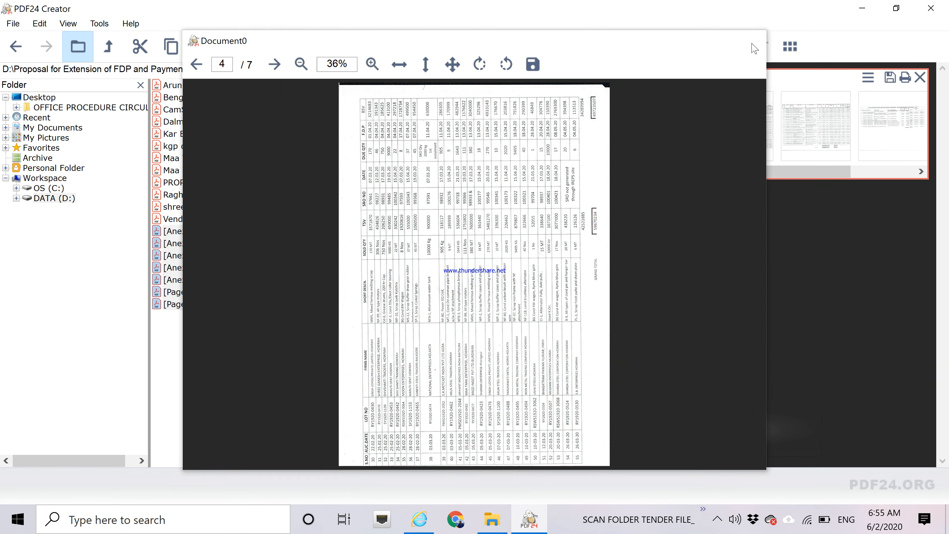
left_click(754, 48)
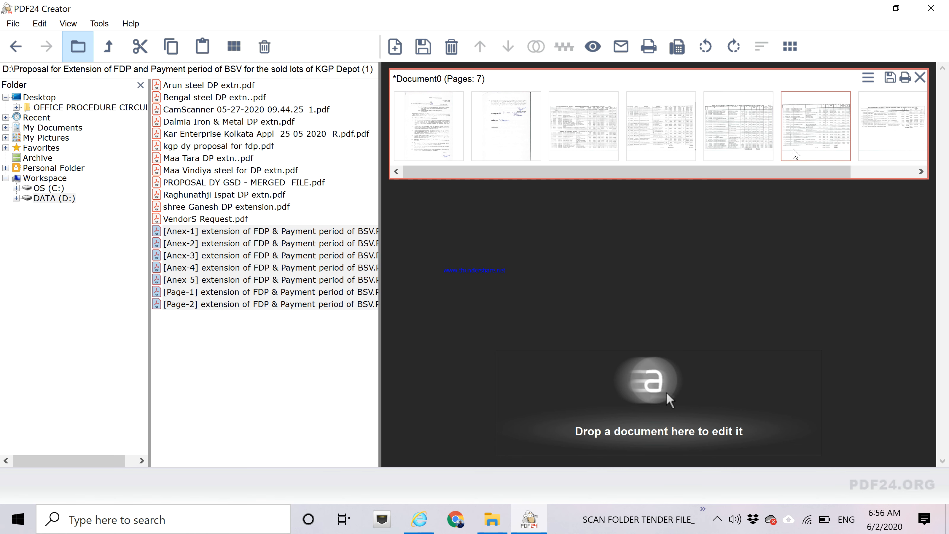
left_click_drag(744, 174, 703, 180)
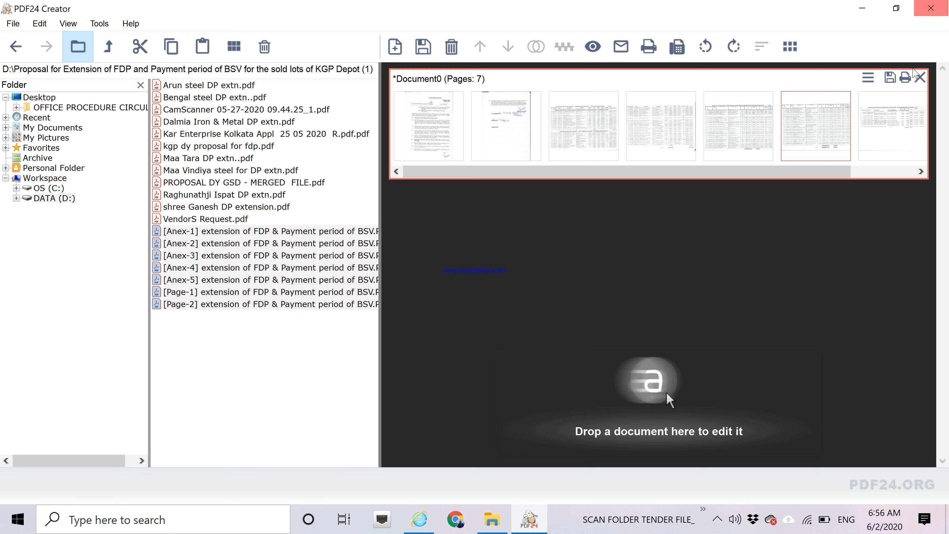
Start saving the merged document with the Good quality profile and choose the Proposal for Extension of FDP folder on DATA (D:) as destination
left_click(890, 78)
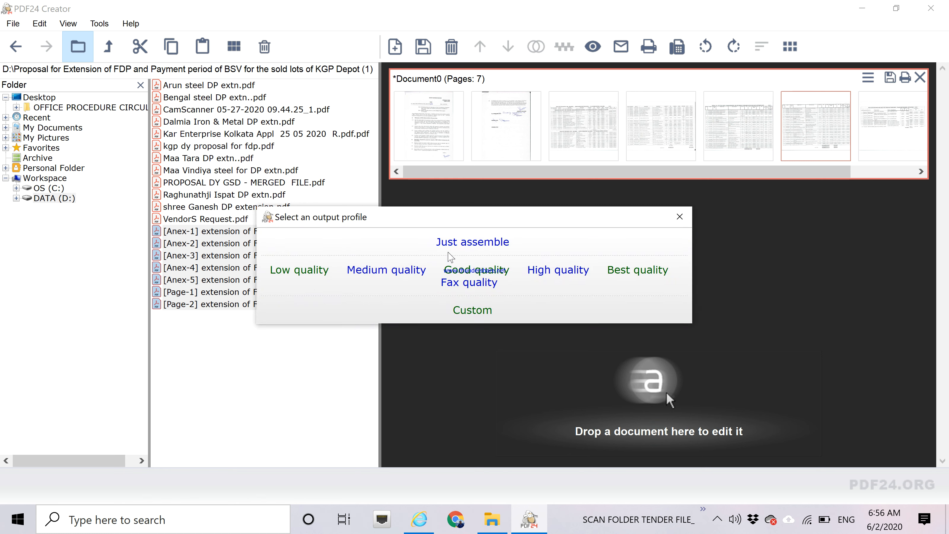
left_click(501, 271)
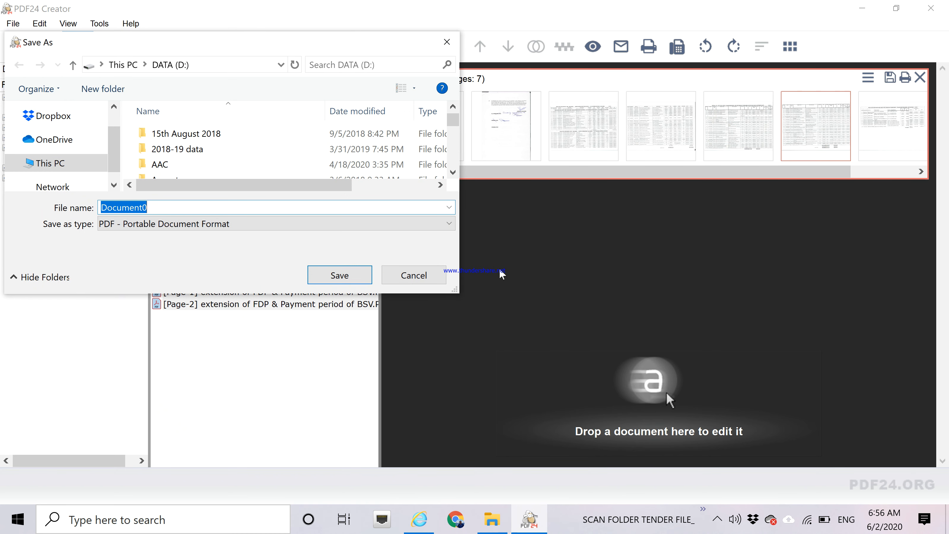
left_click(452, 172)
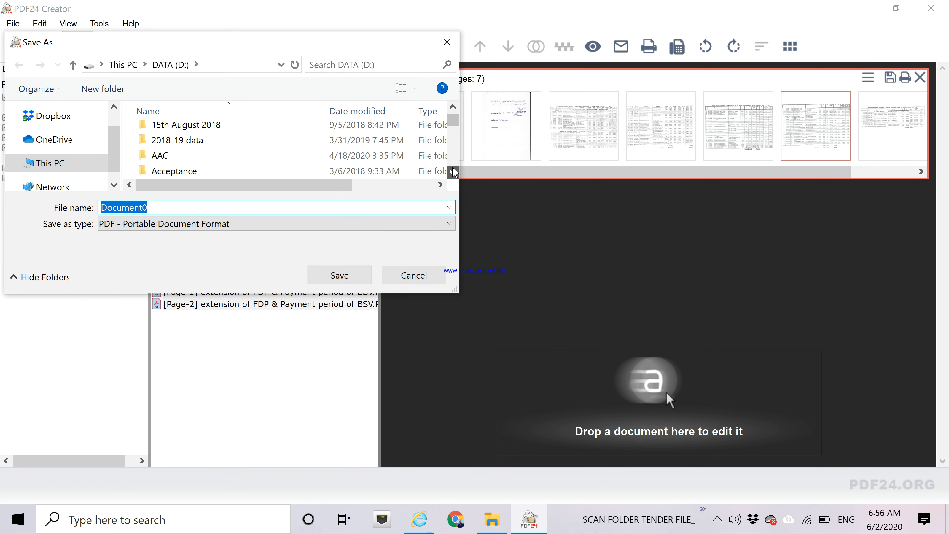
left_click(453, 171)
left_click(452, 172)
left_click(453, 172)
left_click(453, 172)
left_click(453, 172)
left_click(453, 172)
left_click(453, 172)
left_click(453, 172)
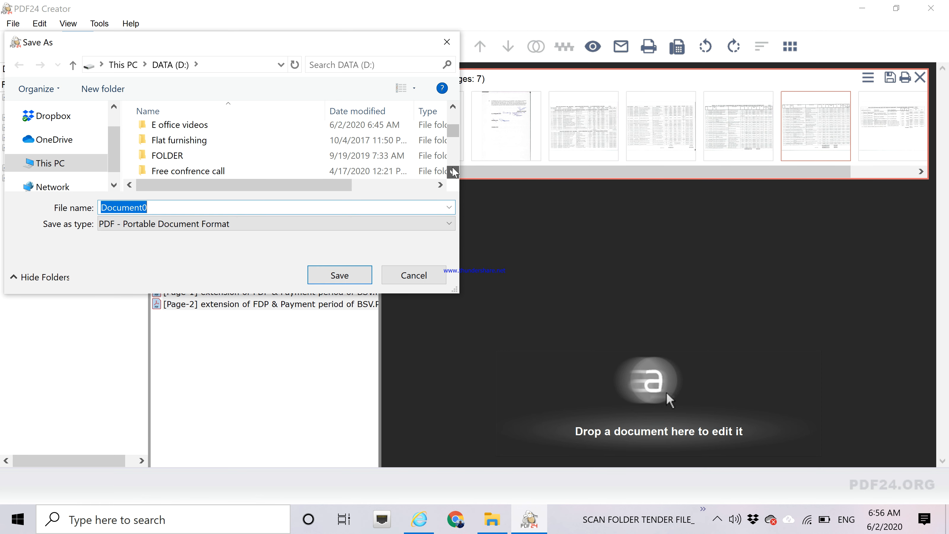
left_click(453, 172)
left_click(454, 172)
left_click(453, 172)
left_click(453, 172)
left_click(453, 172)
left_click(453, 172)
left_click(453, 172)
left_click(453, 171)
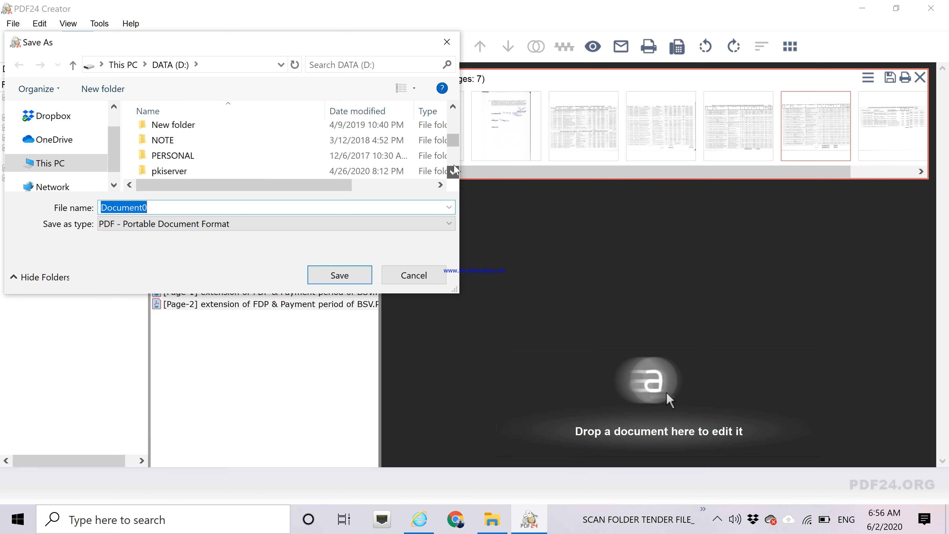
left_click(453, 172)
left_click(453, 172)
left_click(453, 172)
left_click(453, 172)
left_click(453, 172)
left_click(454, 172)
left_click(453, 107)
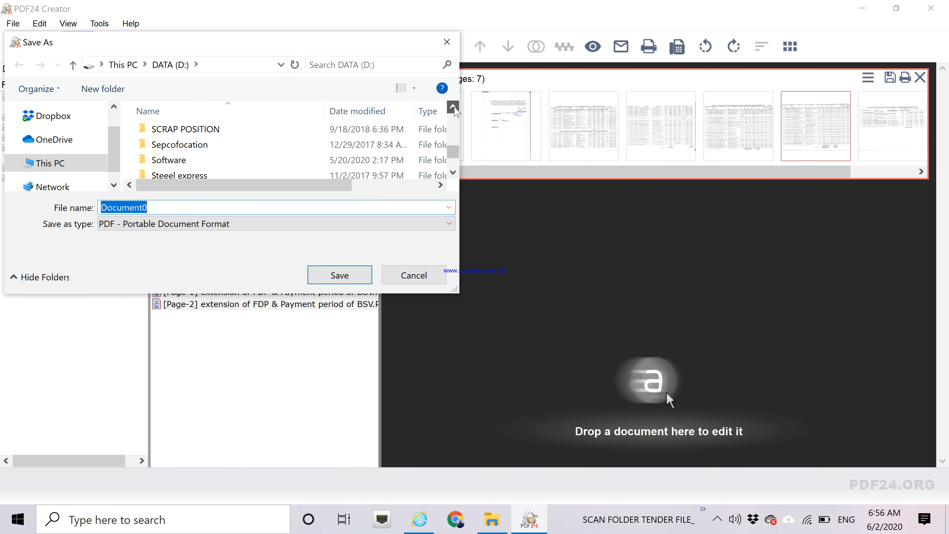
left_click(453, 107)
left_click(453, 107)
left_click(454, 107)
left_click(453, 108)
left_click(453, 107)
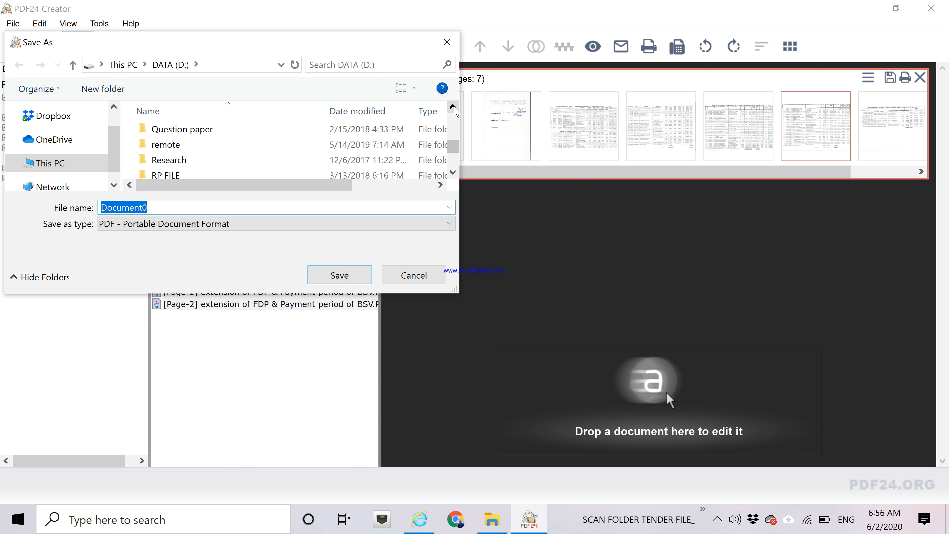
left_click(454, 107)
left_click(453, 107)
left_click(453, 107)
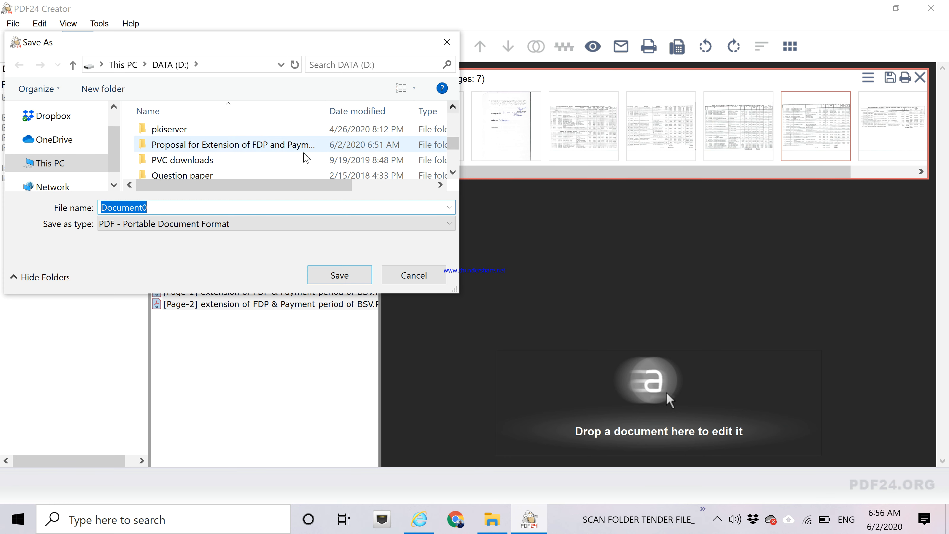
double_click(293, 147)
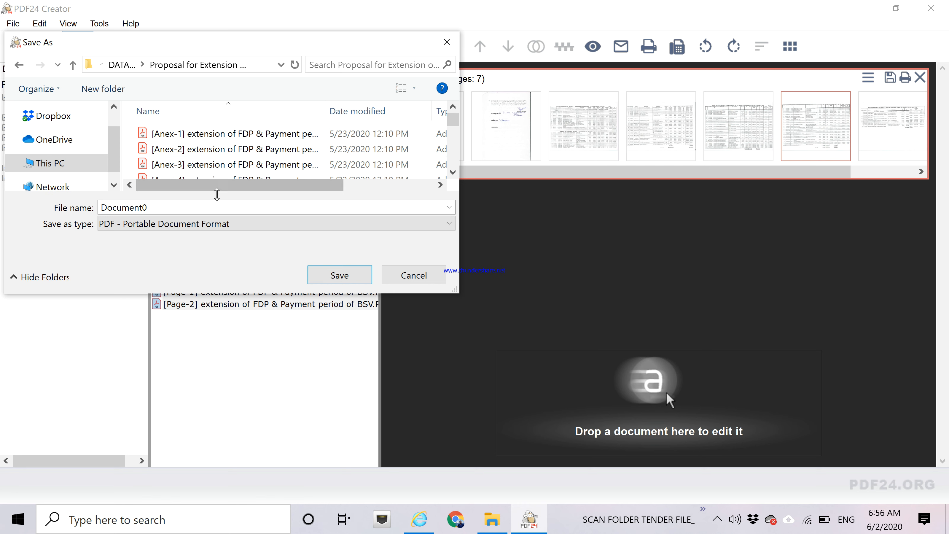
Name the merged file "KGP dy proposal test file" and save it as a PDF
left_click(190, 207)
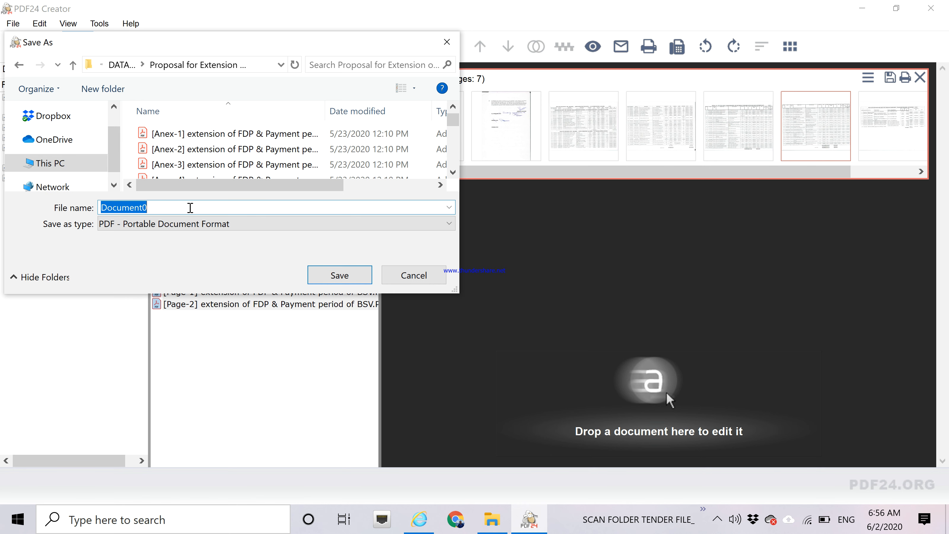
type("KGP dy p")
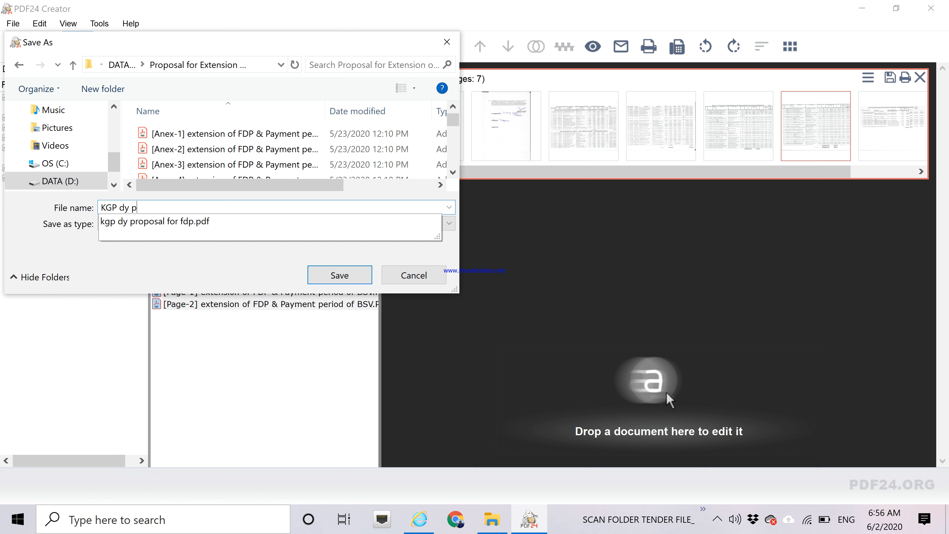
type("roposal test file")
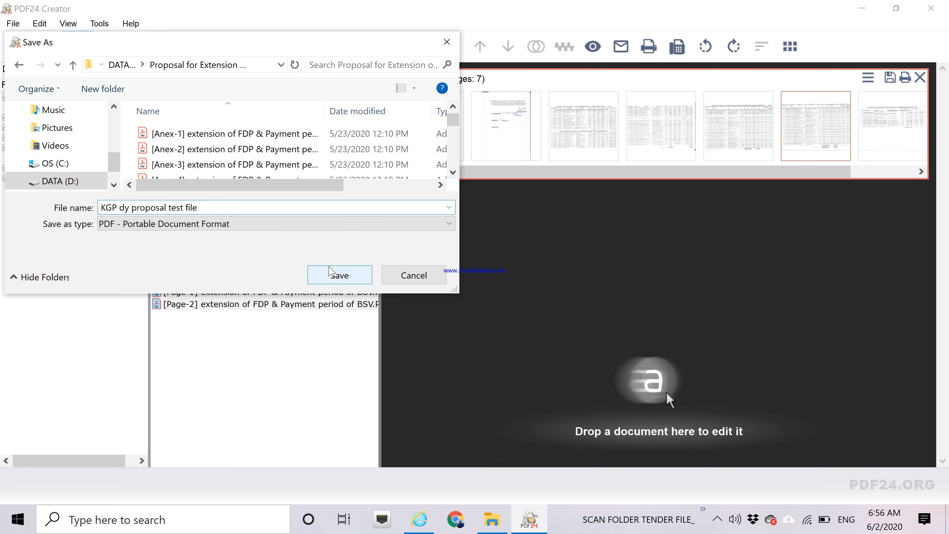
left_click(329, 272)
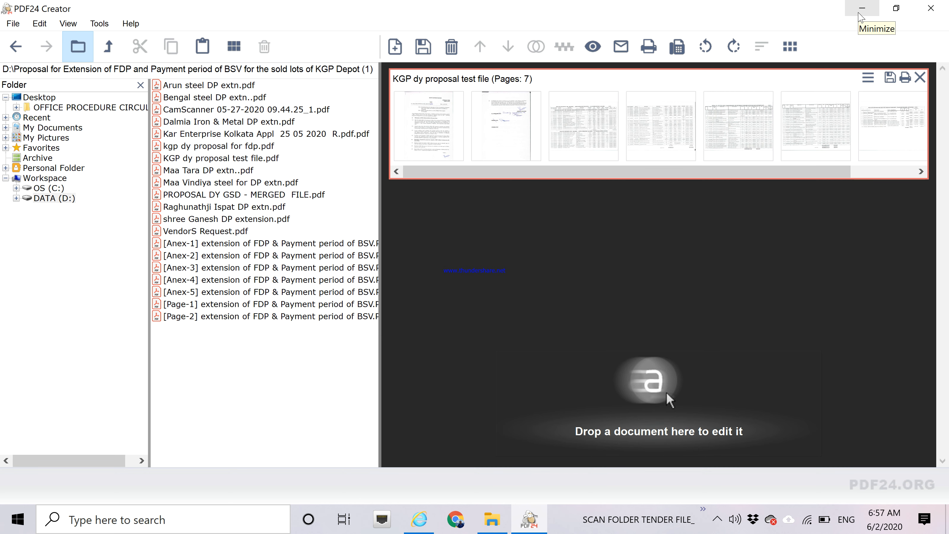
Switch to File Explorer and open "KGP dy proposal test file" from the proposal folder on DATA (D:)
left_click(859, 14)
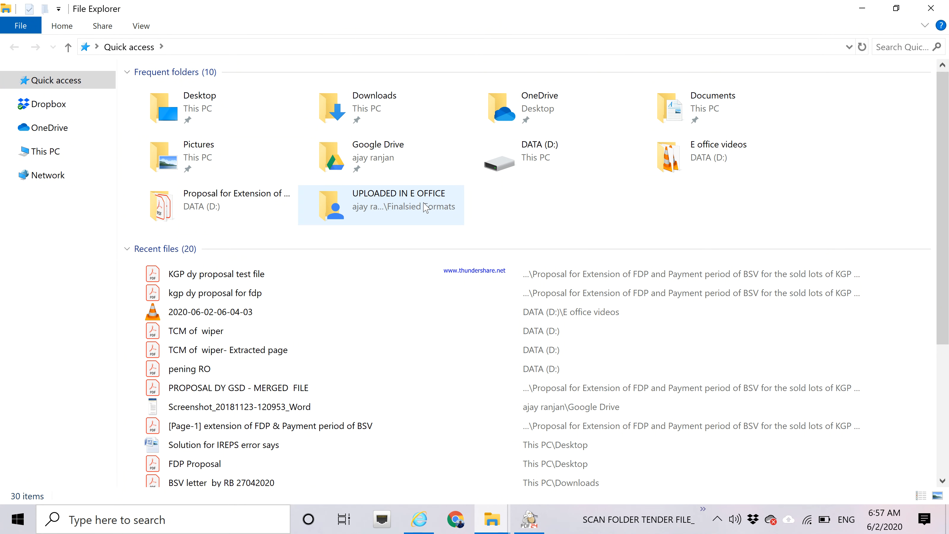
double_click(535, 150)
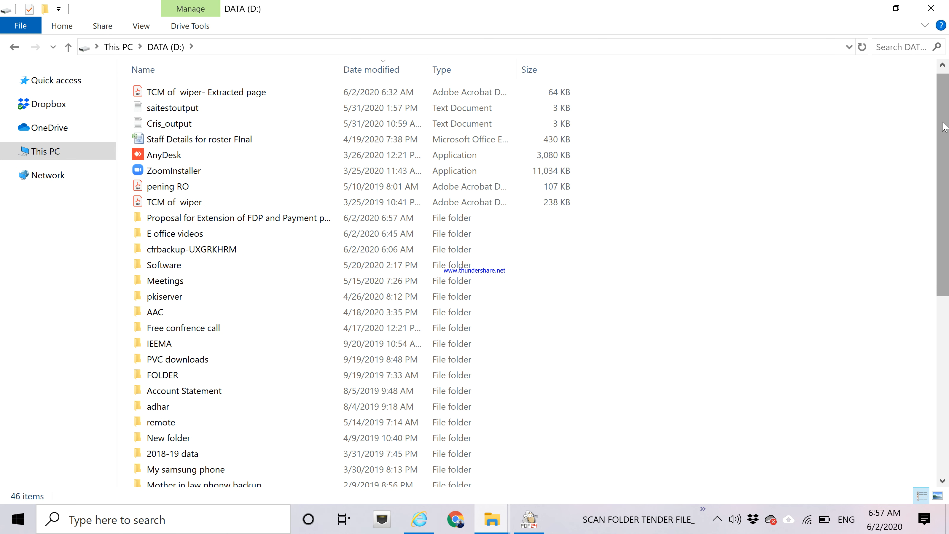
left_click_drag(943, 119, 940, 169)
double_click(276, 125)
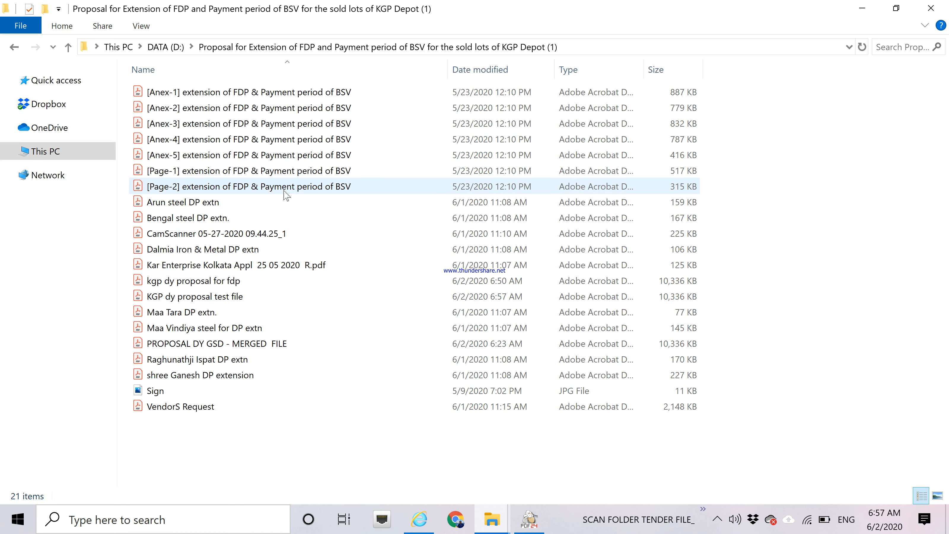
double_click(232, 297)
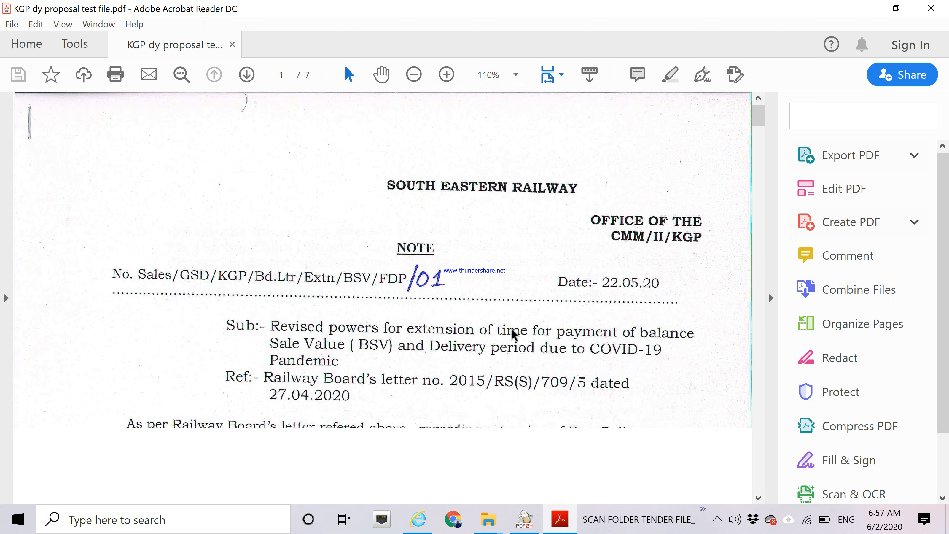
Go through the merged PDF from the first to the last page, checking the page order and the annexures' orientation
scroll(511, 331, "down", 3)
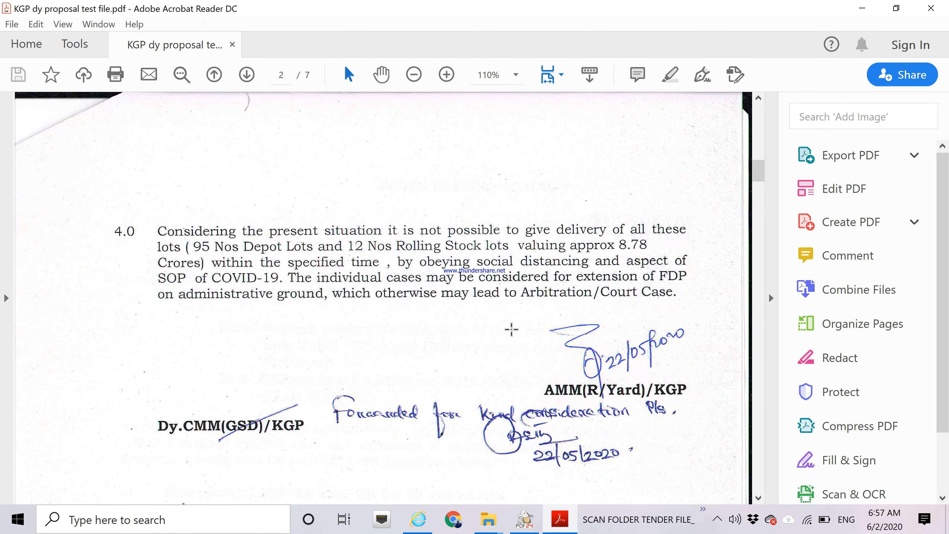
scroll(511, 329, "down", 5)
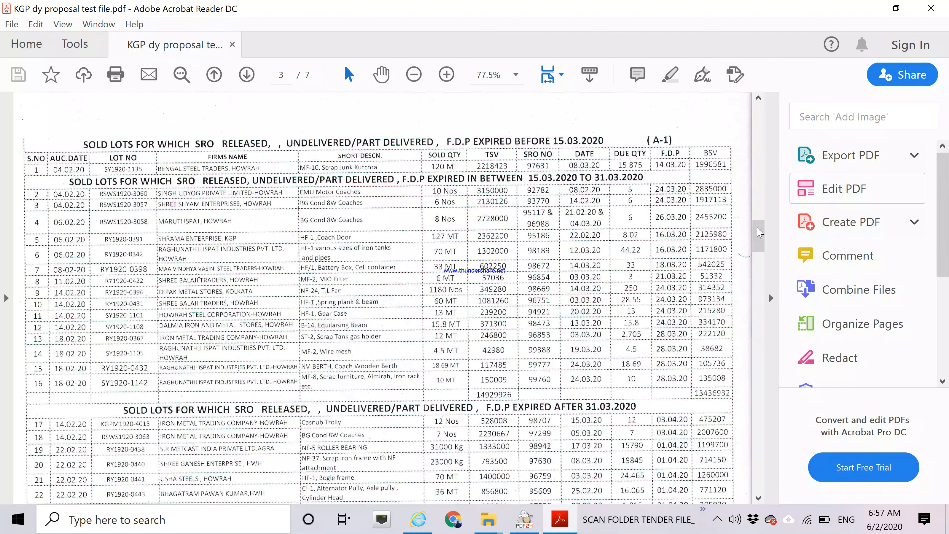
left_click_drag(758, 228, 751, 265)
key("Down")
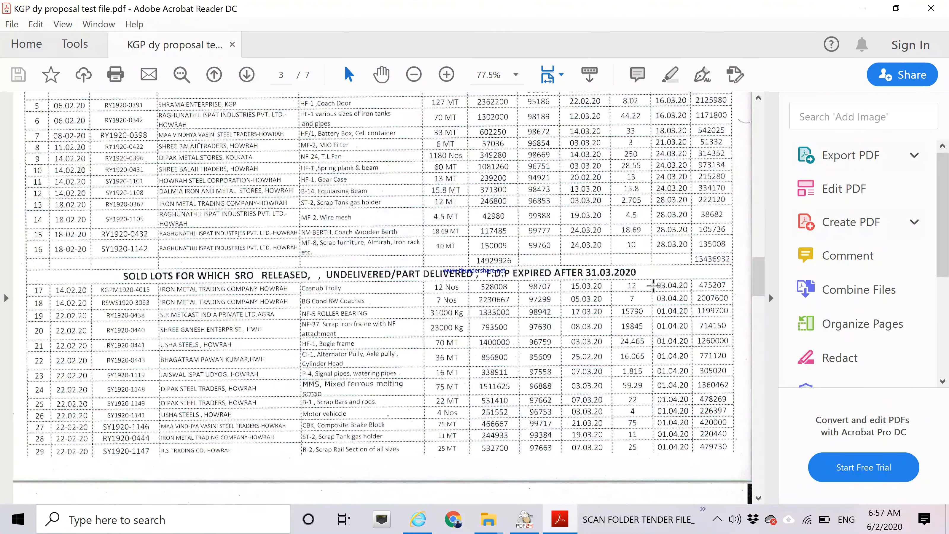
key("Right")
key("Right")
key("Right")
key("Right")
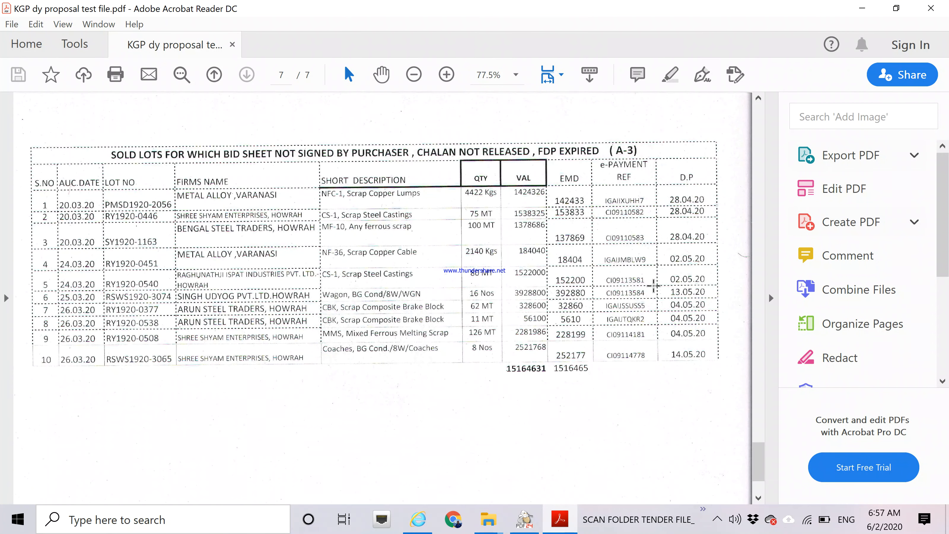
Go back through the annexure tables from the last page to page 3 and examine their orientation and readability
key("Left")
key("Left")
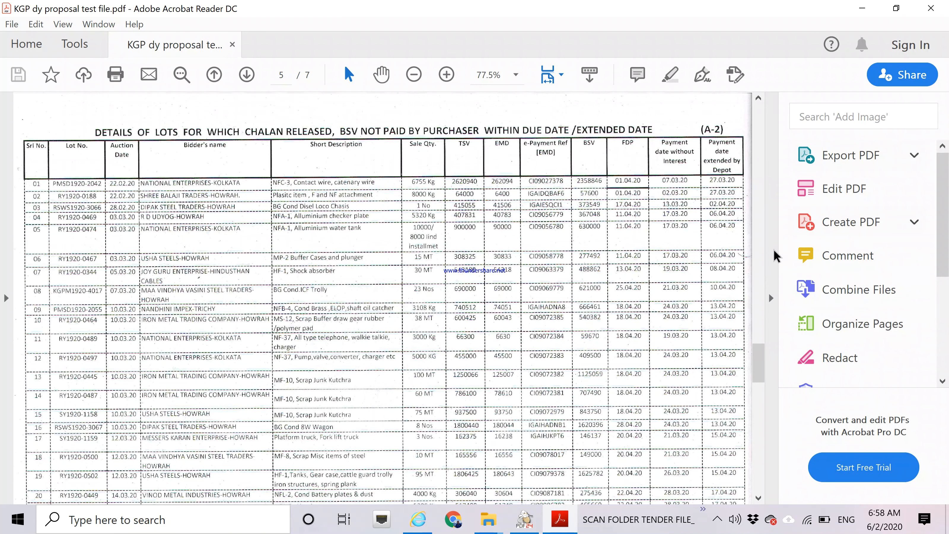
left_click(758, 99)
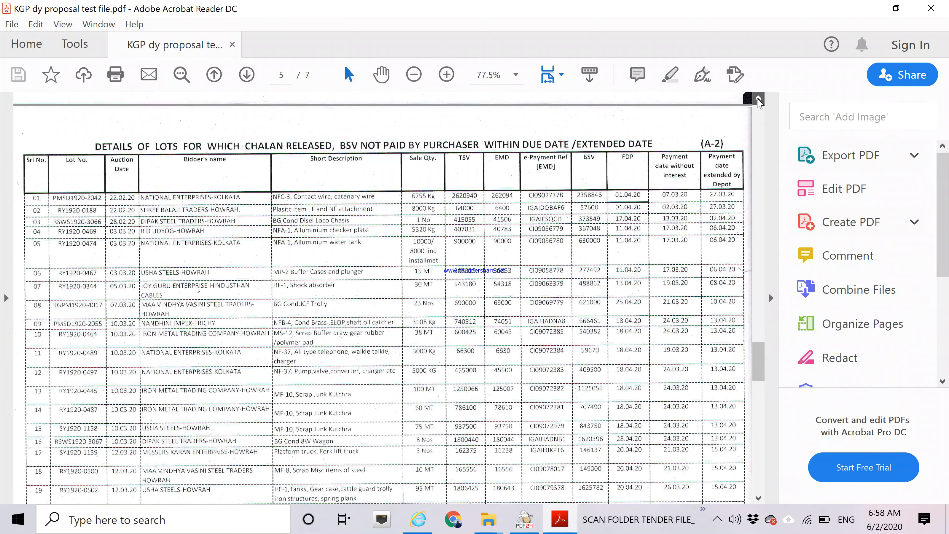
scroll(758, 100, "up", 10)
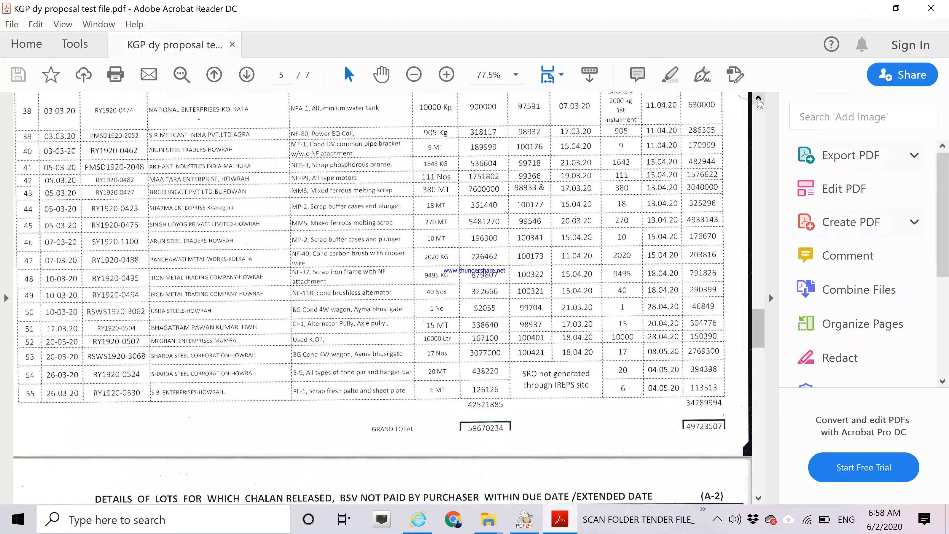
scroll(759, 103, "up", 15)
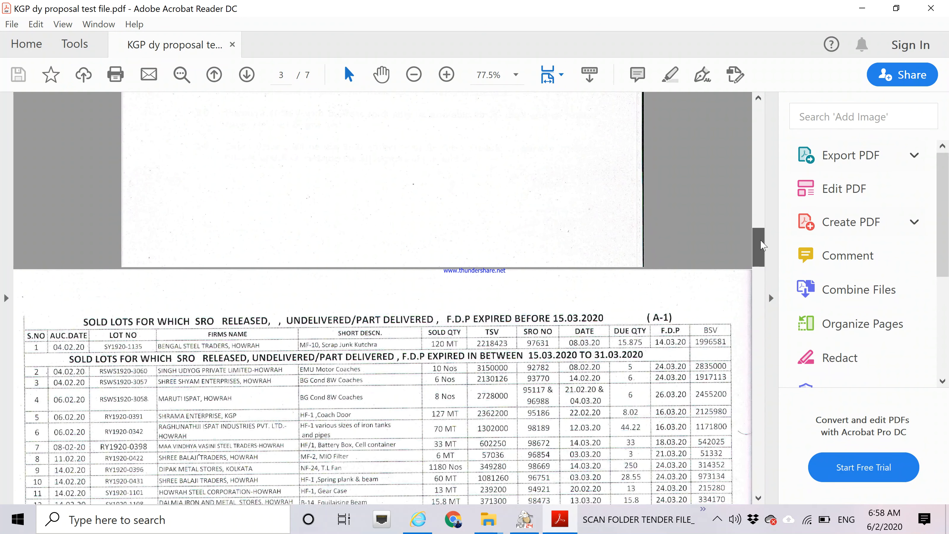
scroll(761, 250, "down", 1)
left_click_drag(760, 250, 743, 280)
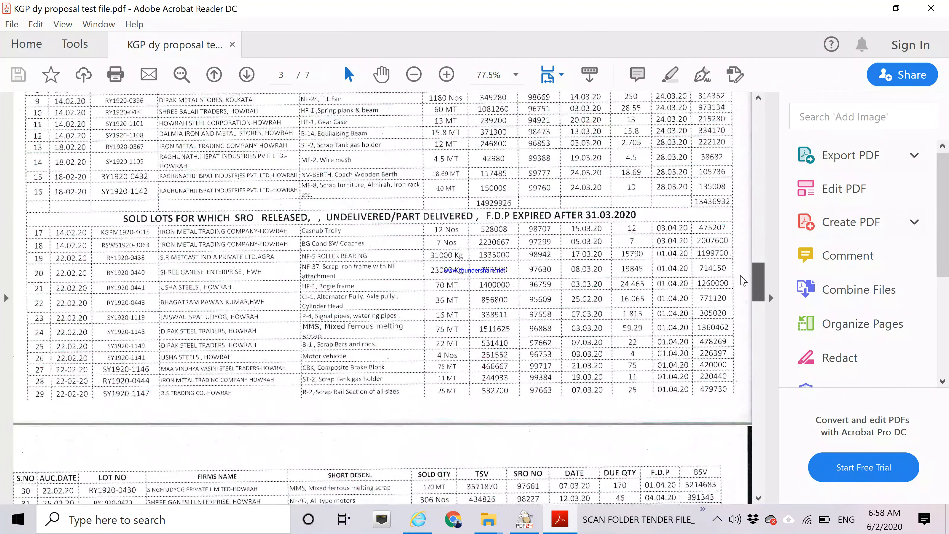
scroll(743, 280, "up", 2)
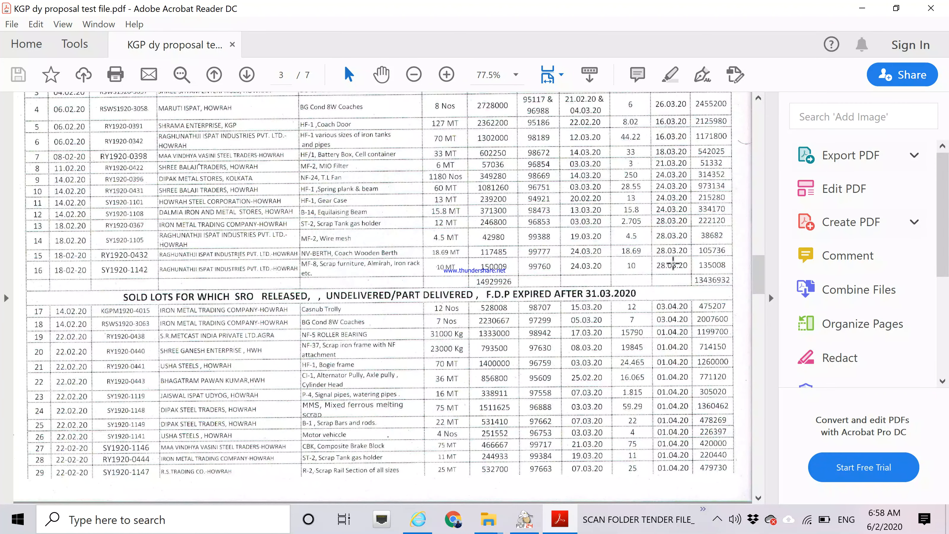
Finish viewing page 3, close the merged PDF and go up from the proposal folder to DATA (D:)
left_click_drag(759, 286, 755, 272)
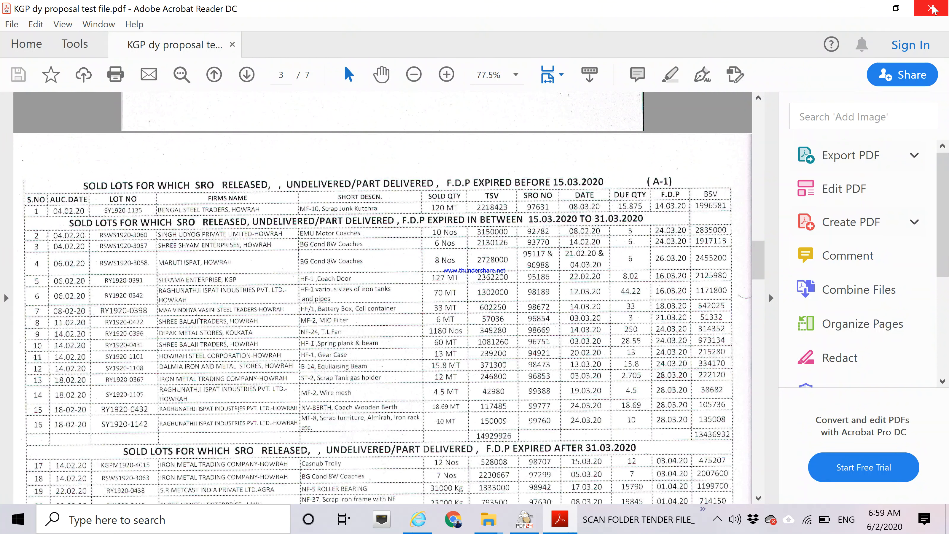
left_click(933, 8)
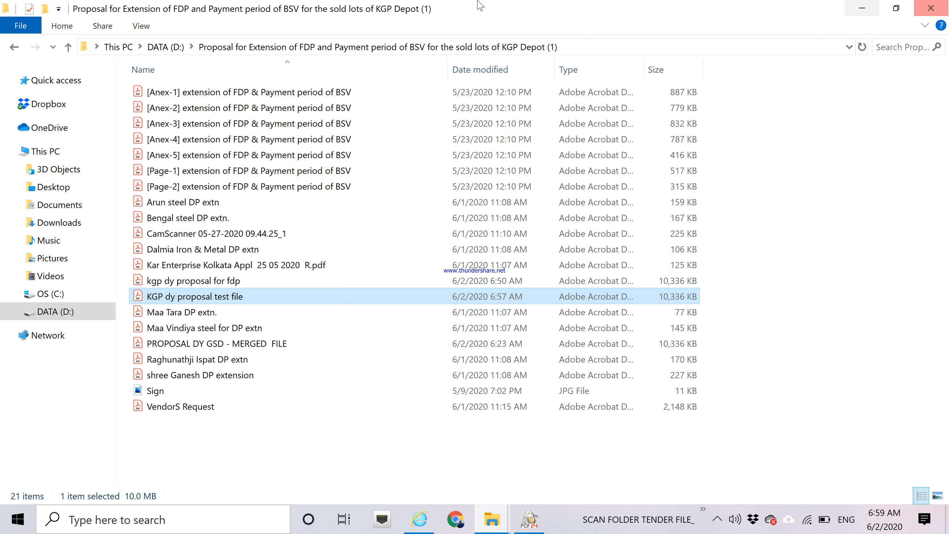
left_click(68, 48)
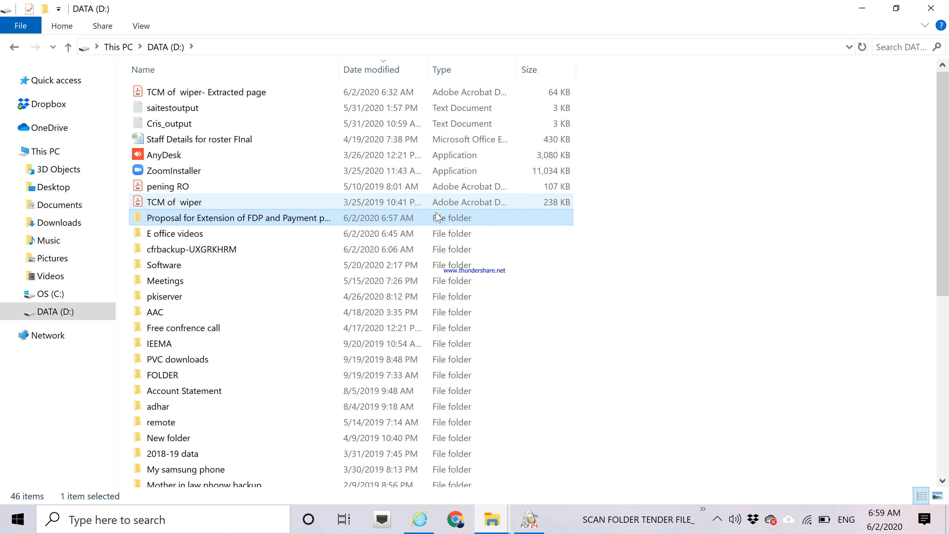
Open the "TCM of wiper" PDF from DATA (D:), look through its first two pages and close it
double_click(319, 202)
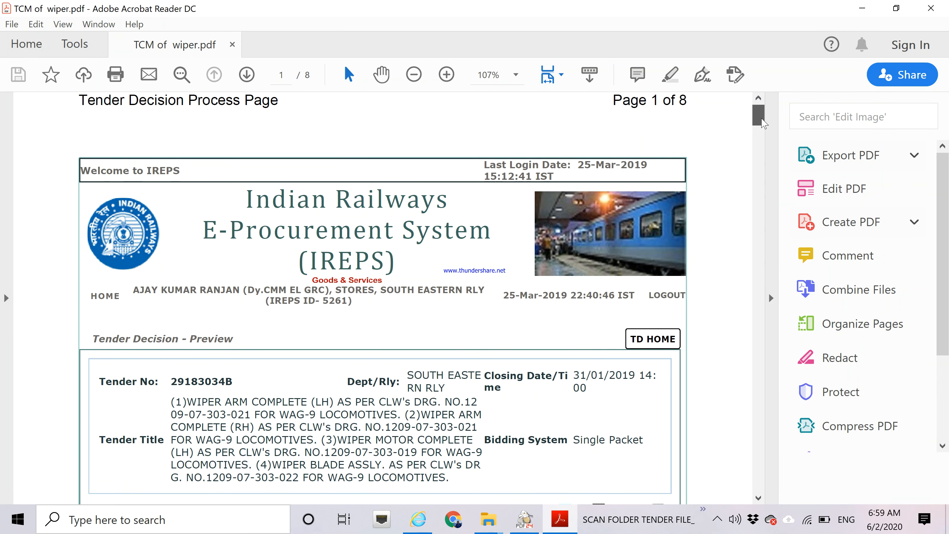
left_click_drag(762, 123, 748, 187)
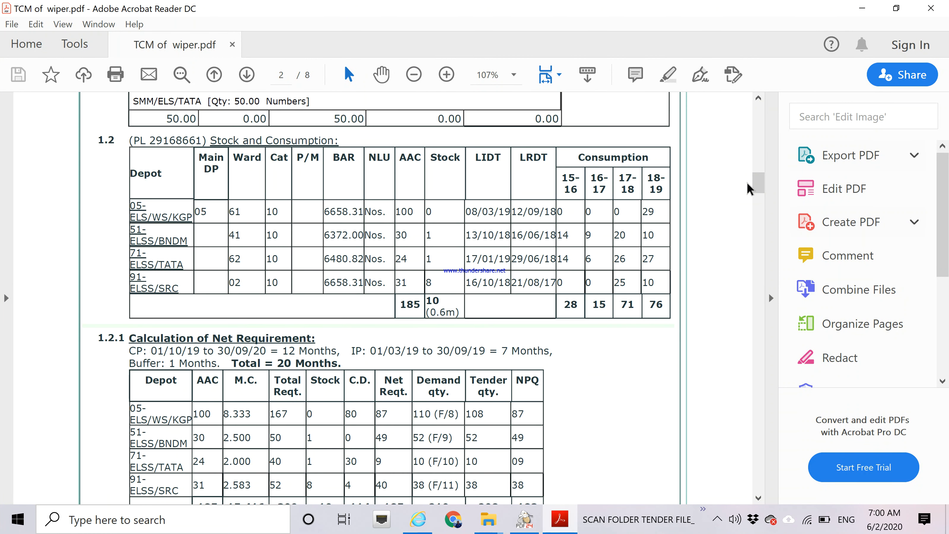
left_click(930, 8)
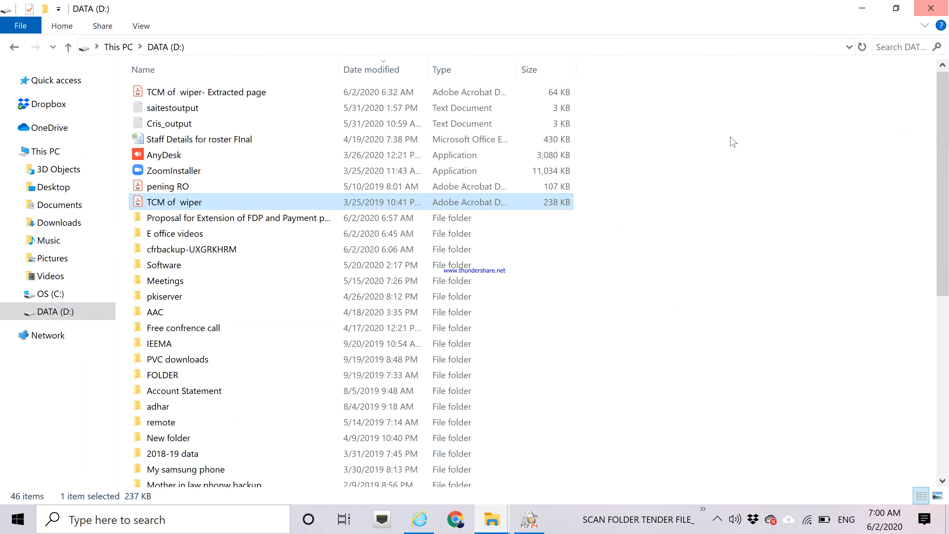
Switch to PDF24 Creator and close the "KGP dy proposal test file" document in the work area
left_click(530, 523)
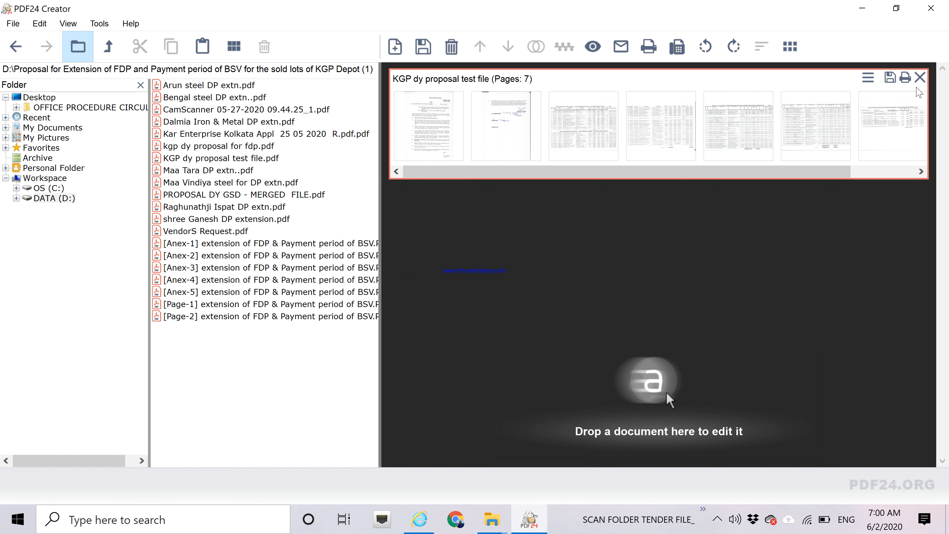
left_click(920, 78)
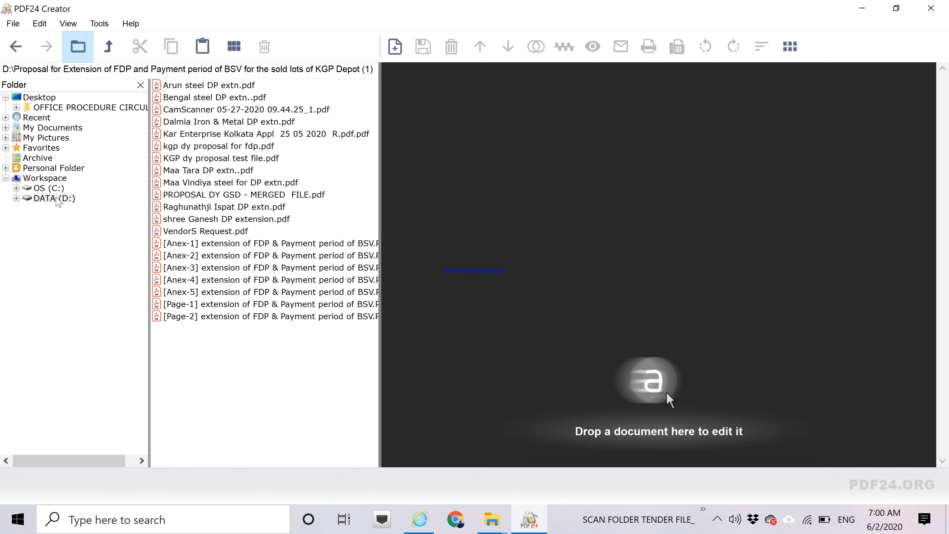
left_click(57, 198)
left_click(57, 199)
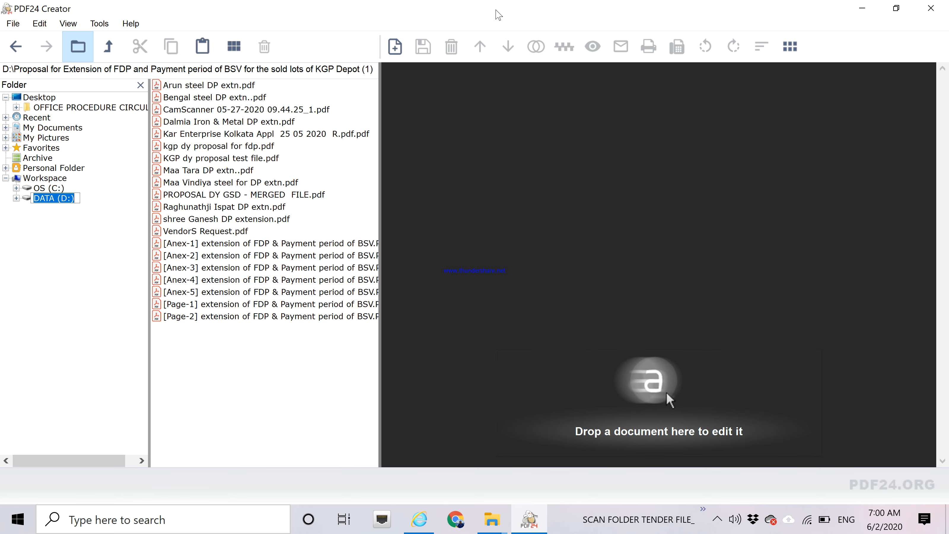
Load "TCM of wiper" from the DATA (D:) folder in File Explorer into PDF24 Creator's work area and maximize the PDF24 window
left_click_drag(497, 15, 646, 37)
left_click(158, 206)
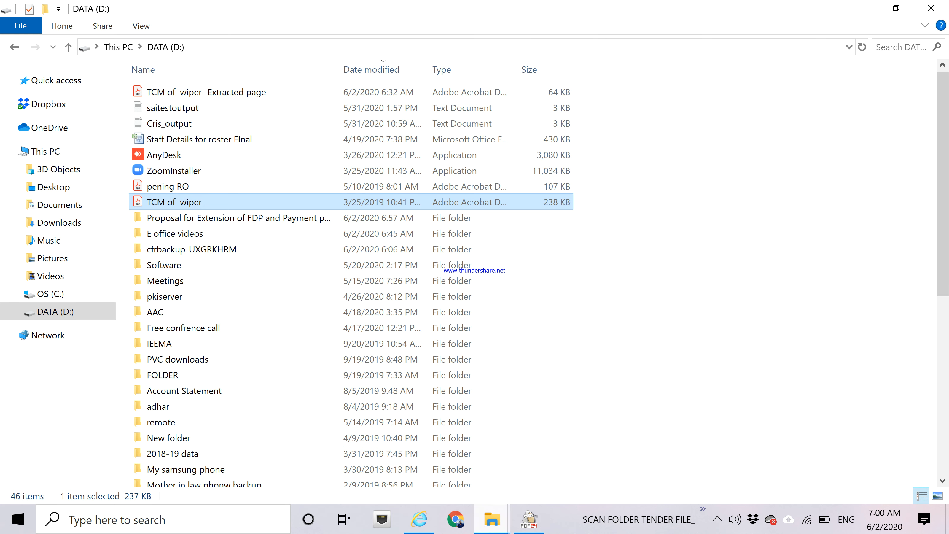
left_click(529, 520)
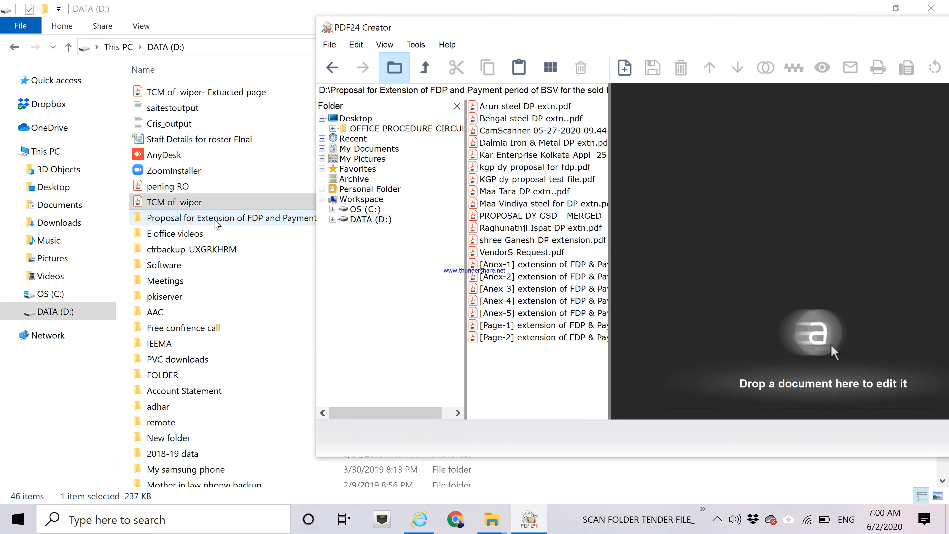
left_click_drag(213, 205, 705, 245)
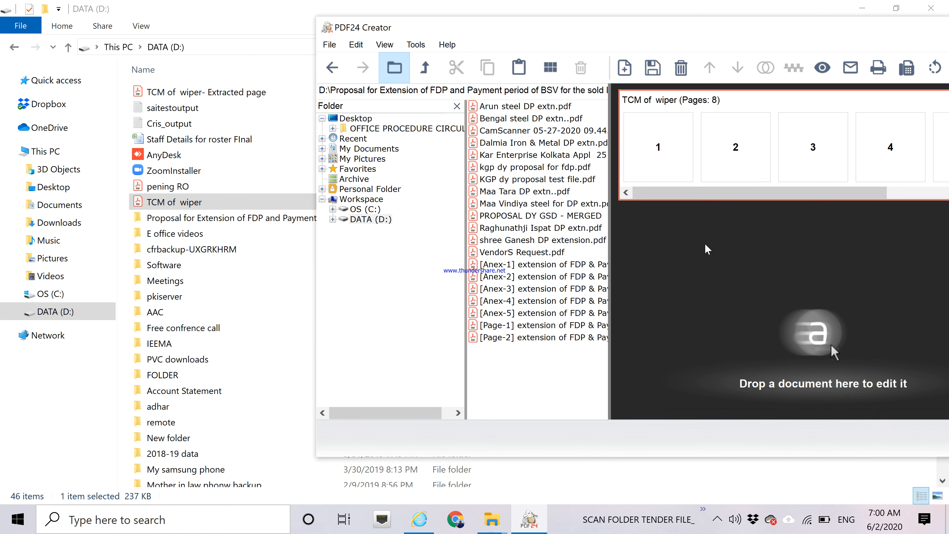
double_click(698, 33)
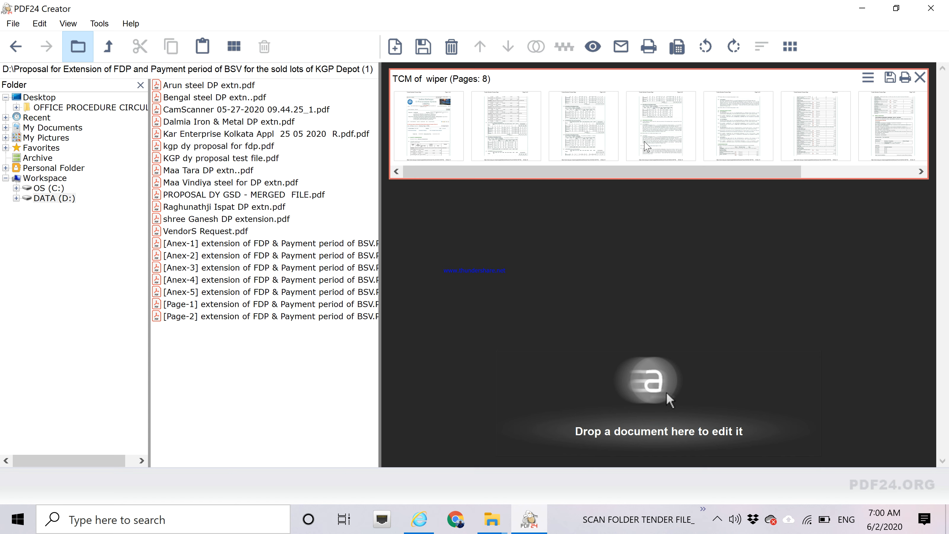
left_click(645, 144)
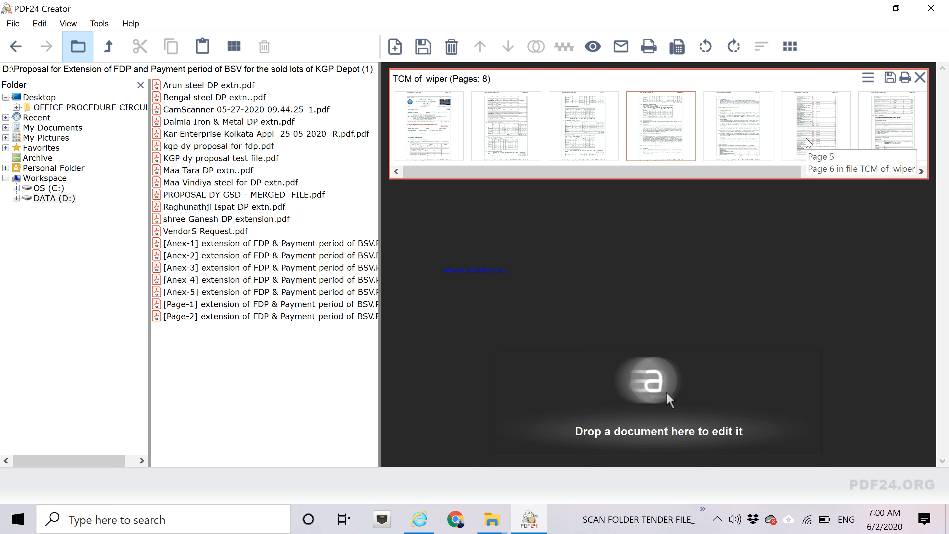
left_click(803, 144)
left_click(666, 151)
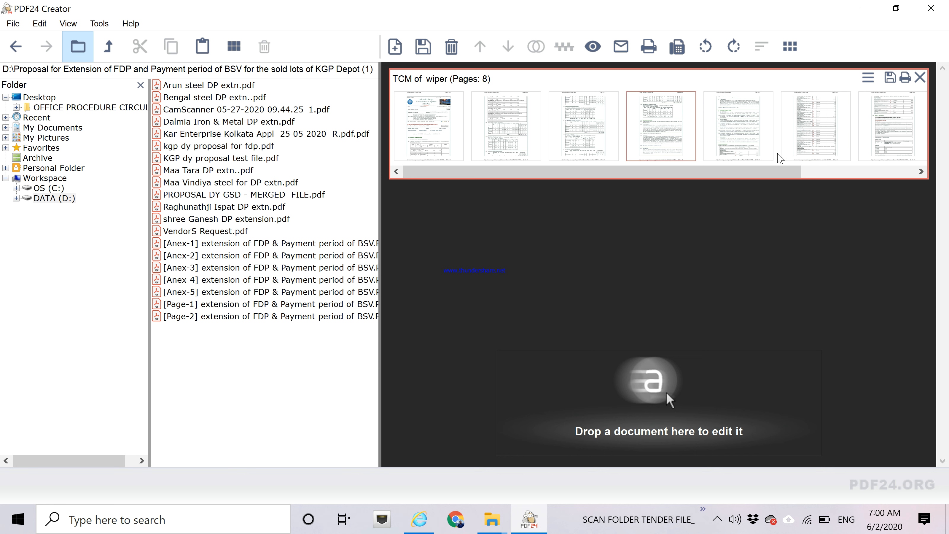
left_click(803, 149)
left_click(431, 138)
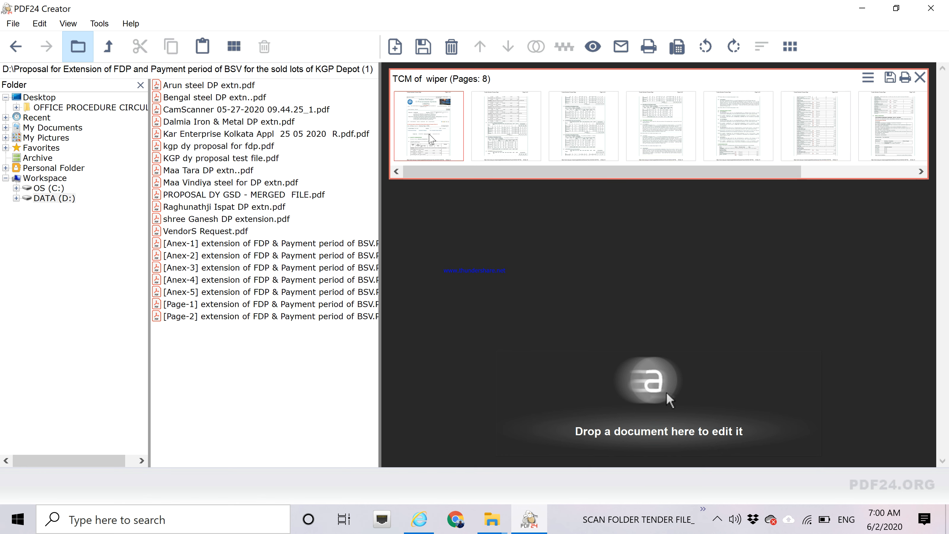
right_click(430, 135)
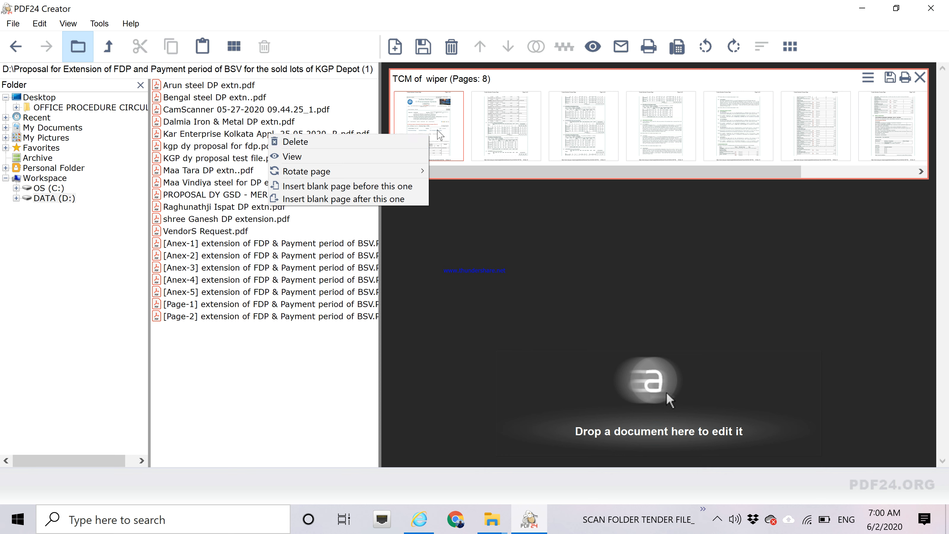
left_click(439, 129)
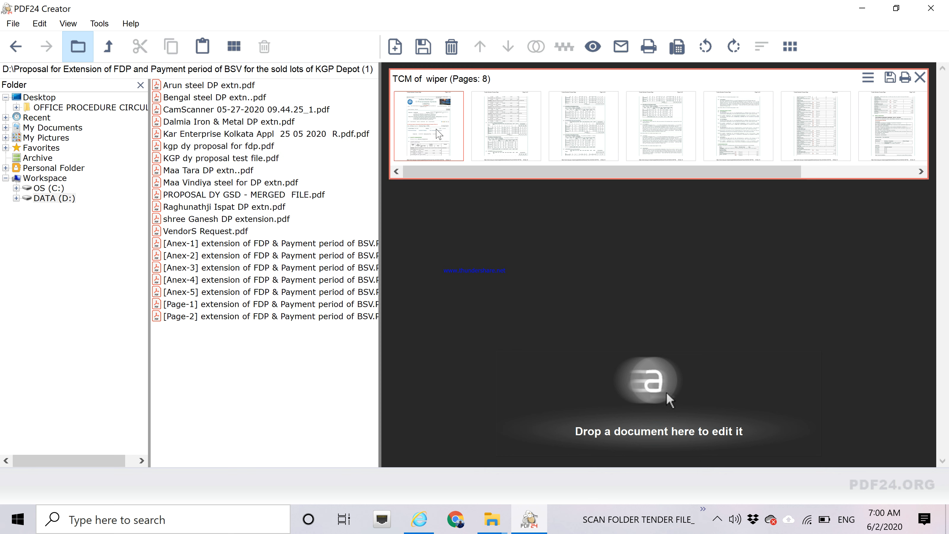
Delete pages 1, 2, 3, 5, 7 and 8 of "TCM of wiper" together, keeping only pages 4 and 6
left_click_drag(441, 133, 639, 135)
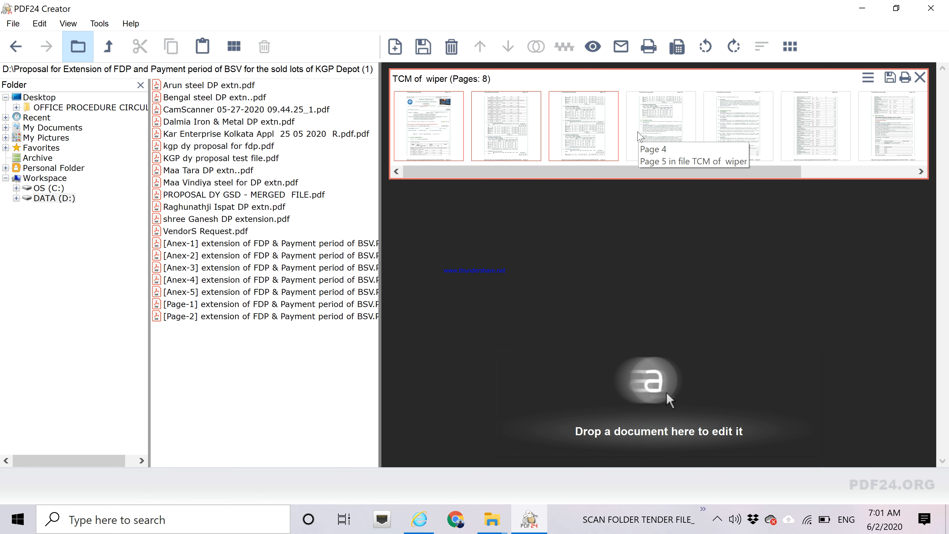
left_click(733, 147, "ctrl")
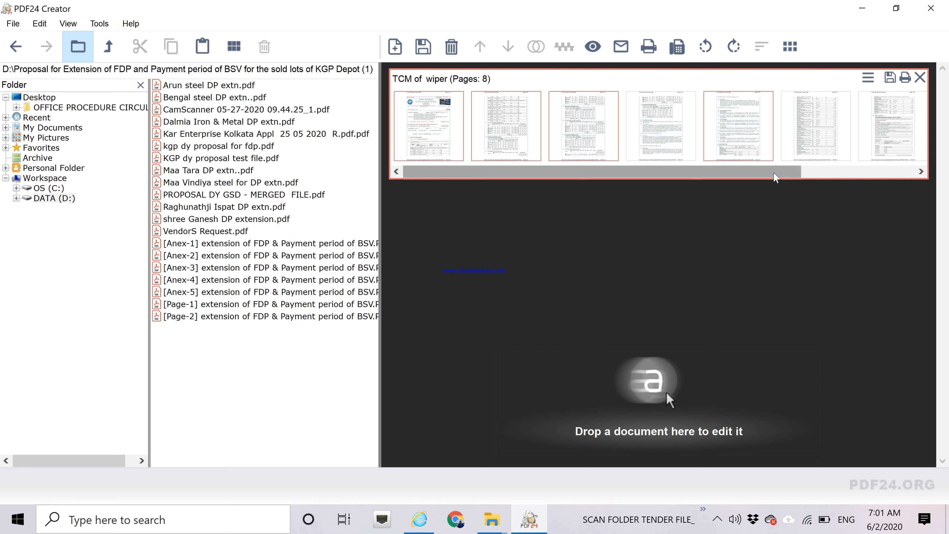
left_click_drag(778, 172, 837, 176)
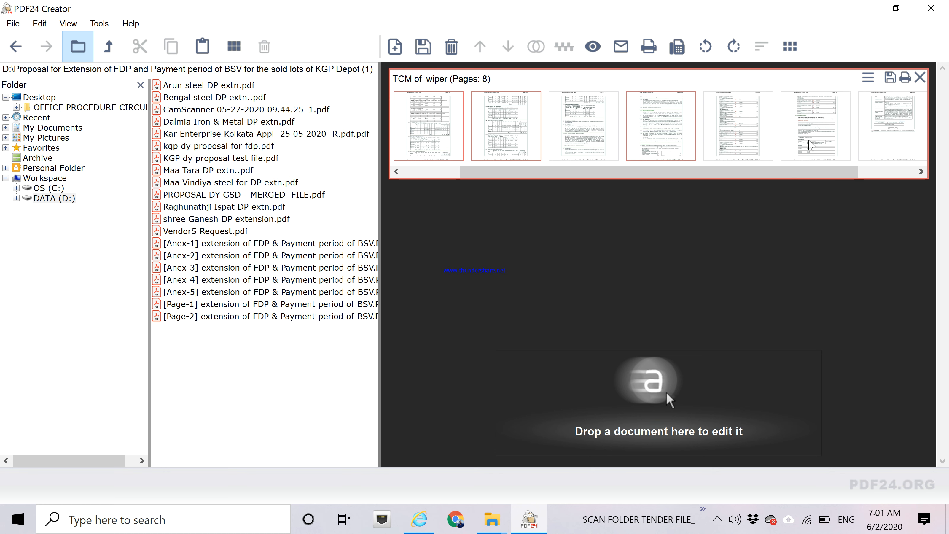
left_click(808, 140, "ctrl")
left_click(910, 129, "ctrl")
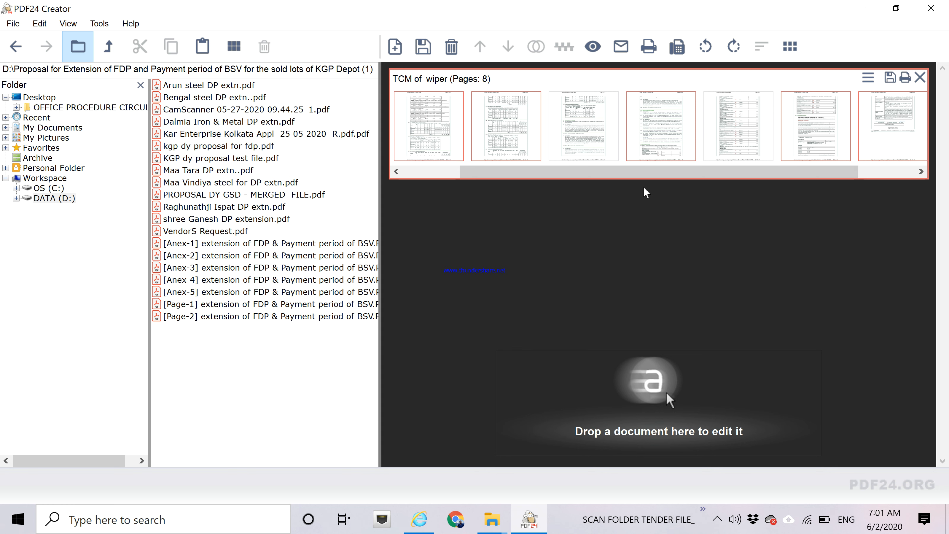
key("Delete")
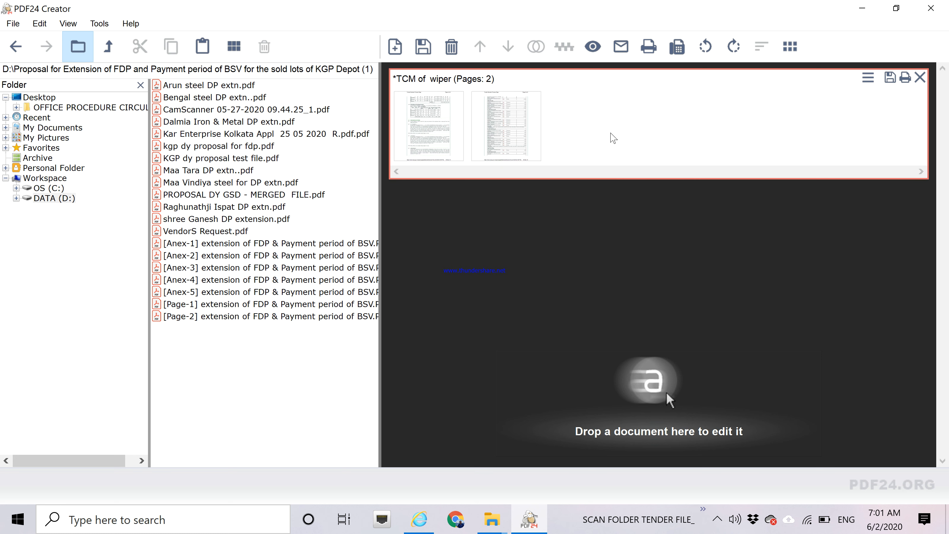
left_click(456, 130)
left_click(495, 134)
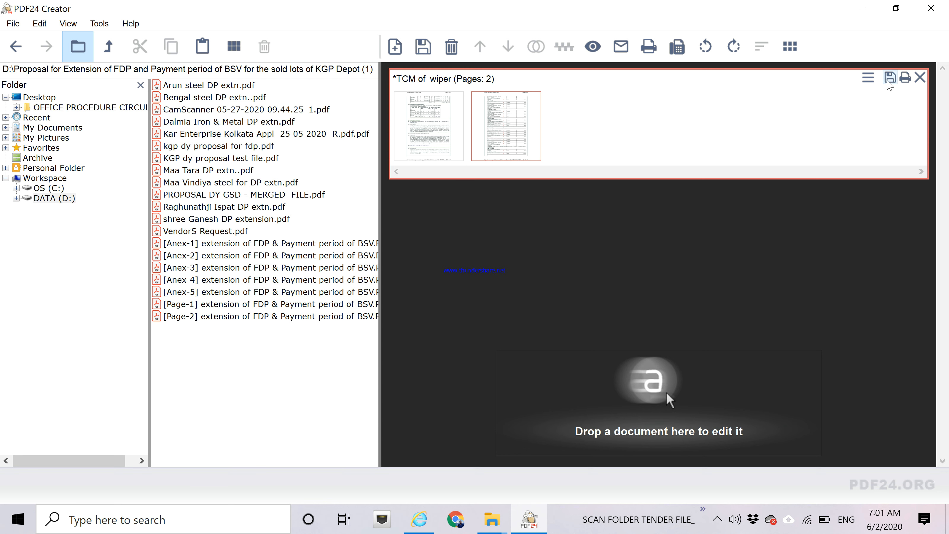
Save the extracted pages with the Good quality profile as a PDF named "TCM of wiper- Extract 6" on DATA (D:)
left_click(889, 78)
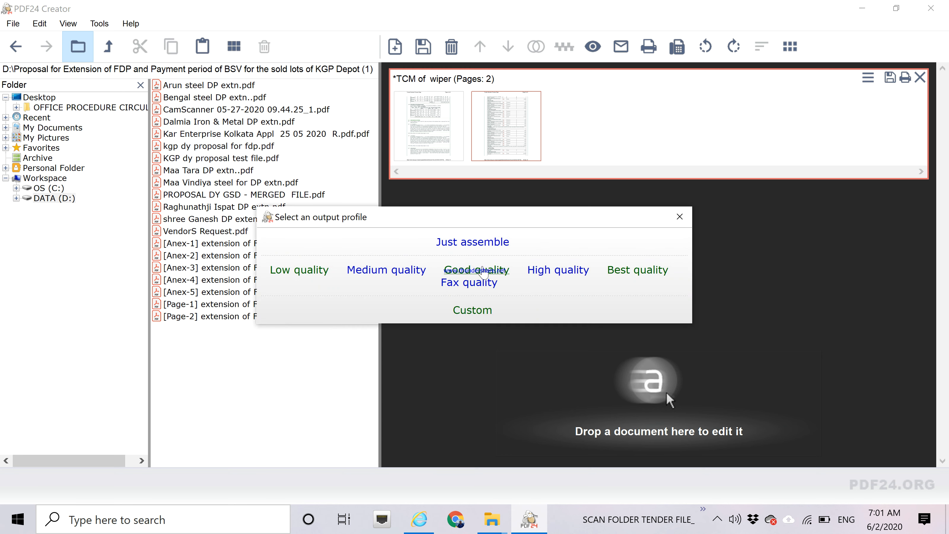
left_click(485, 270)
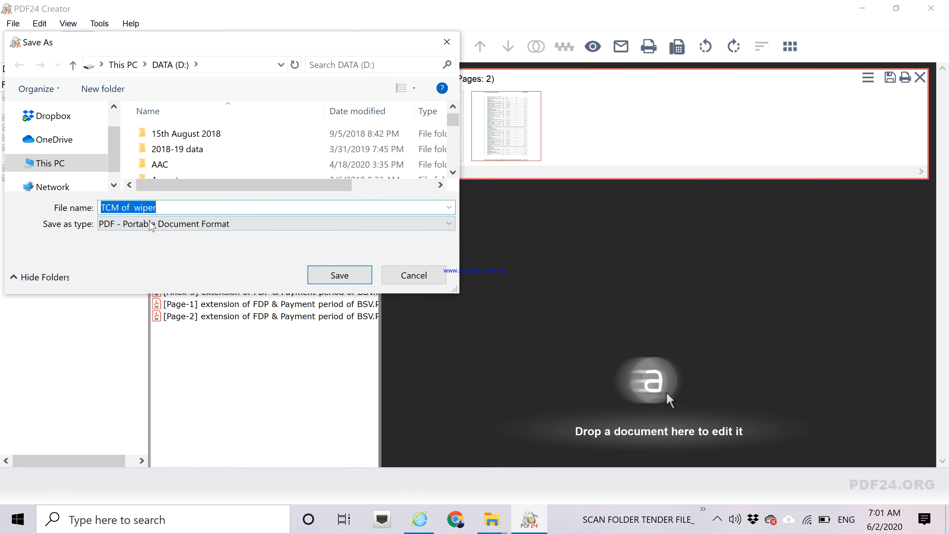
left_click(160, 207)
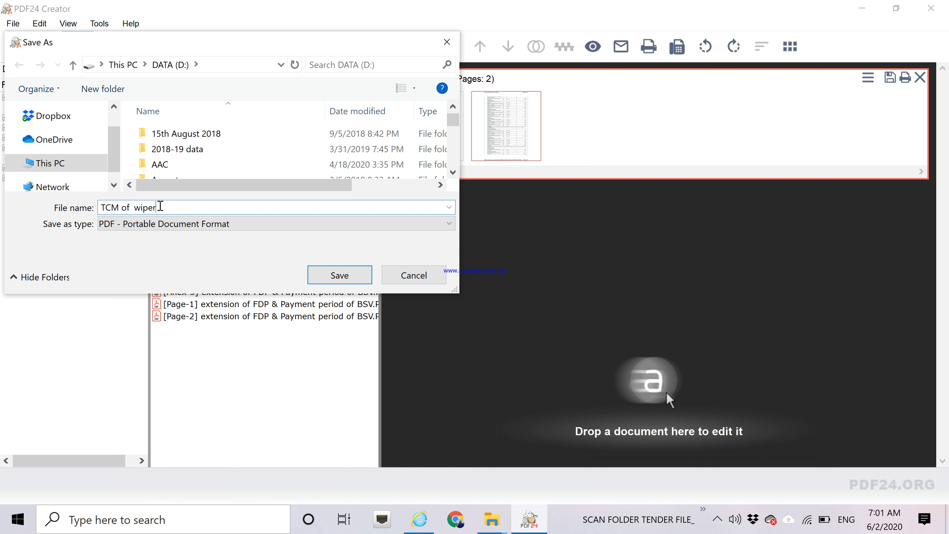
type("- Exctarc")
key("BackSpace")
key("BackSpace")
key("BackSpace")
key("BackSpace")
key("BackSpace")
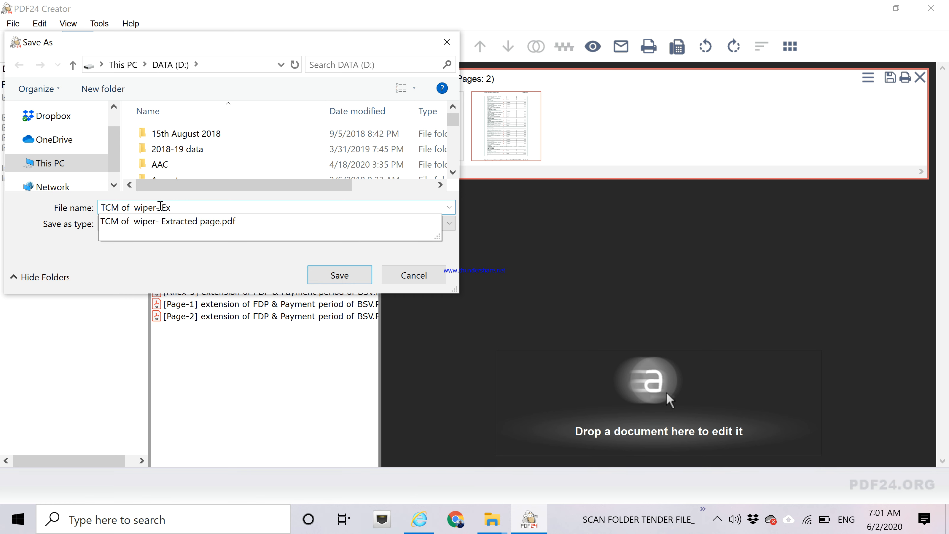
type("tract ")
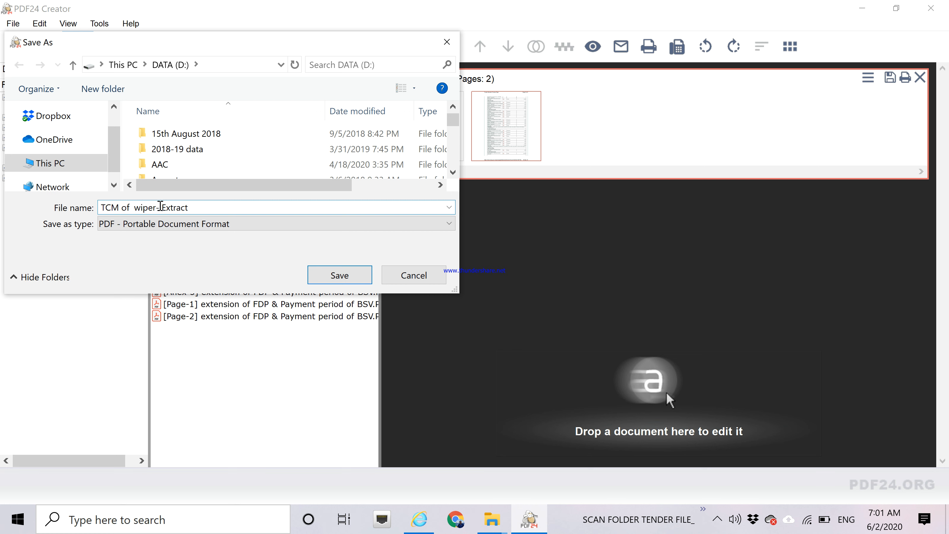
type("6")
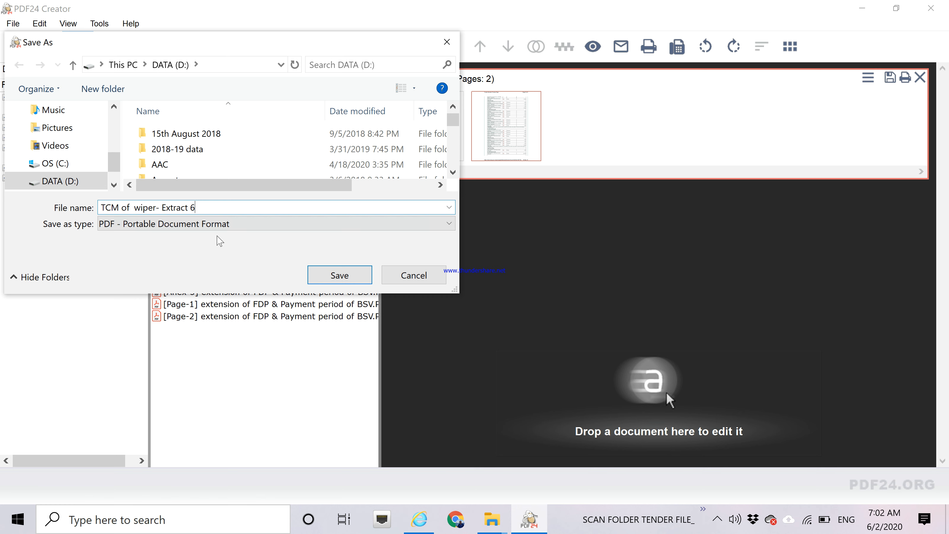
left_click(338, 275)
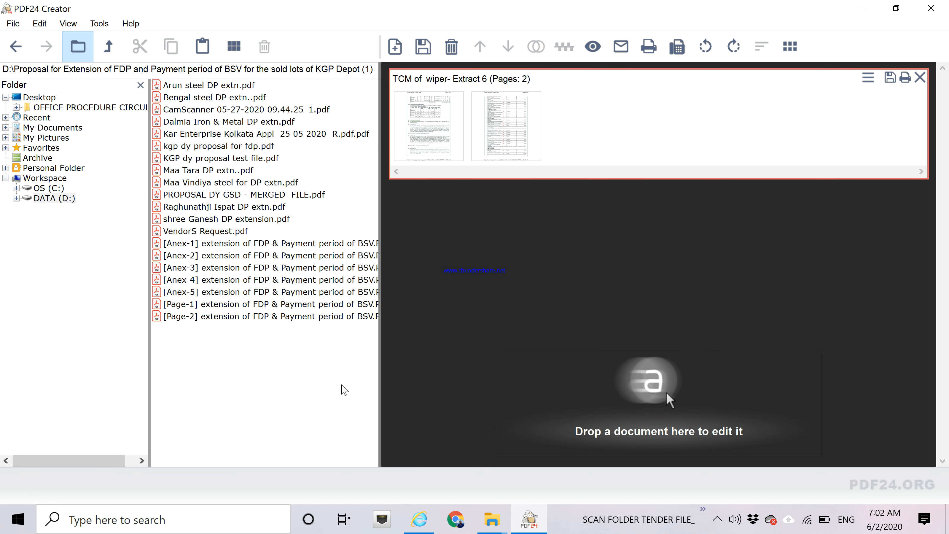
Switch to File Explorer, open DATA (D:) and locate the original "TCM of wiper" file and its extracted PDFs
key("super+e")
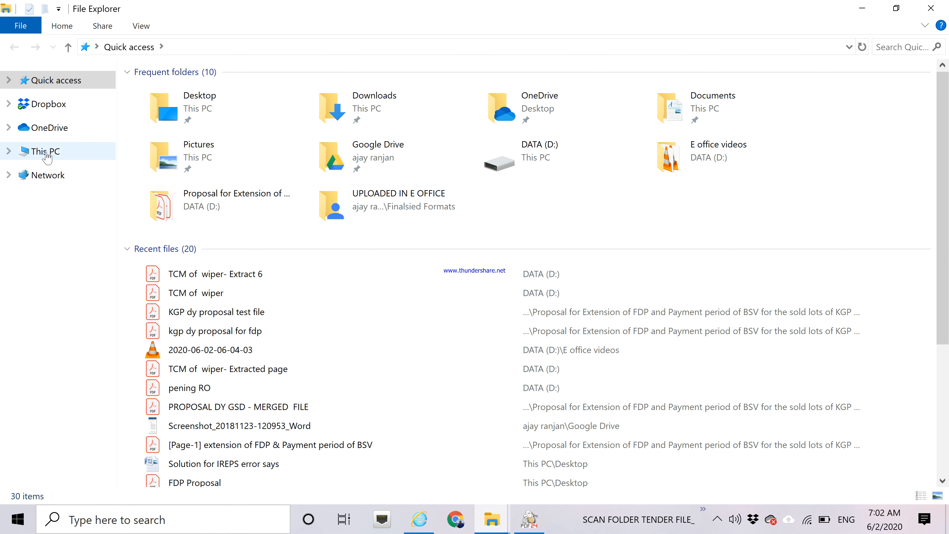
double_click(534, 174)
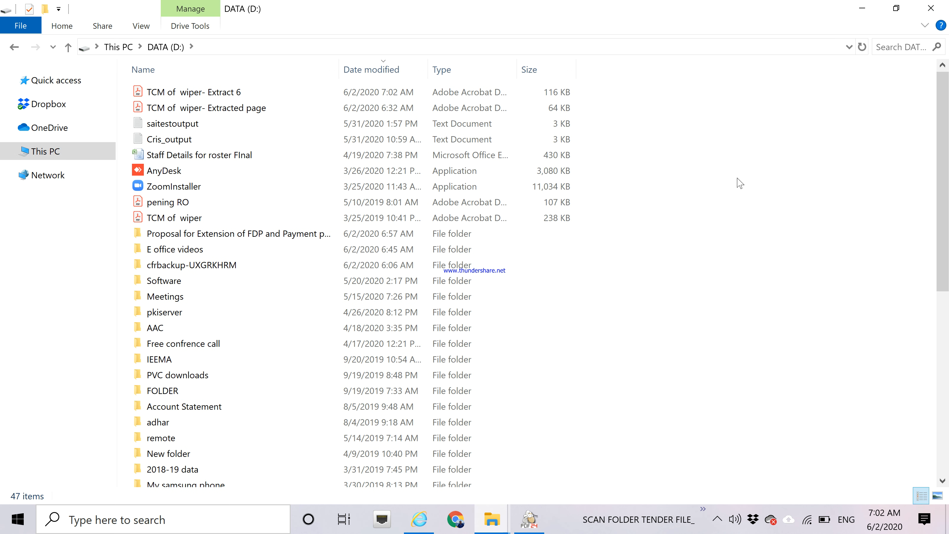
left_click(243, 221)
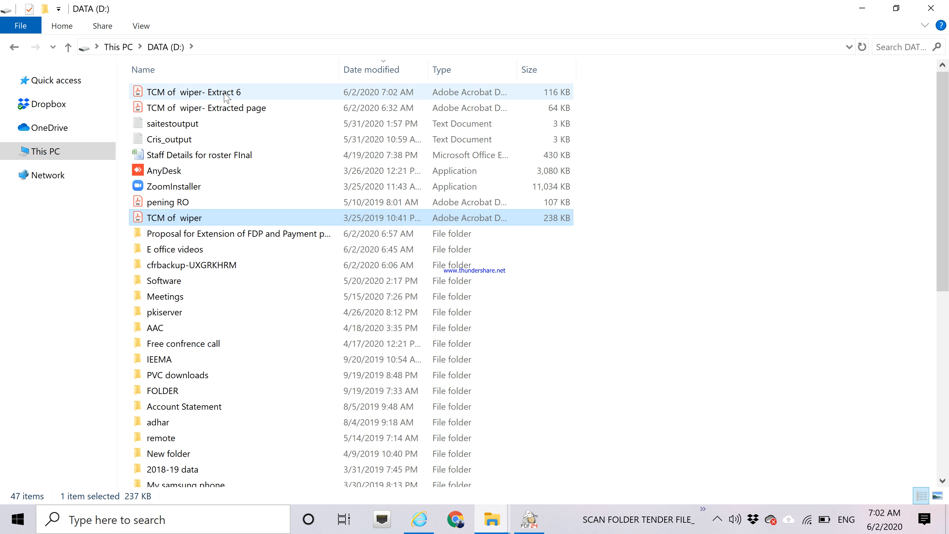
left_click(223, 105)
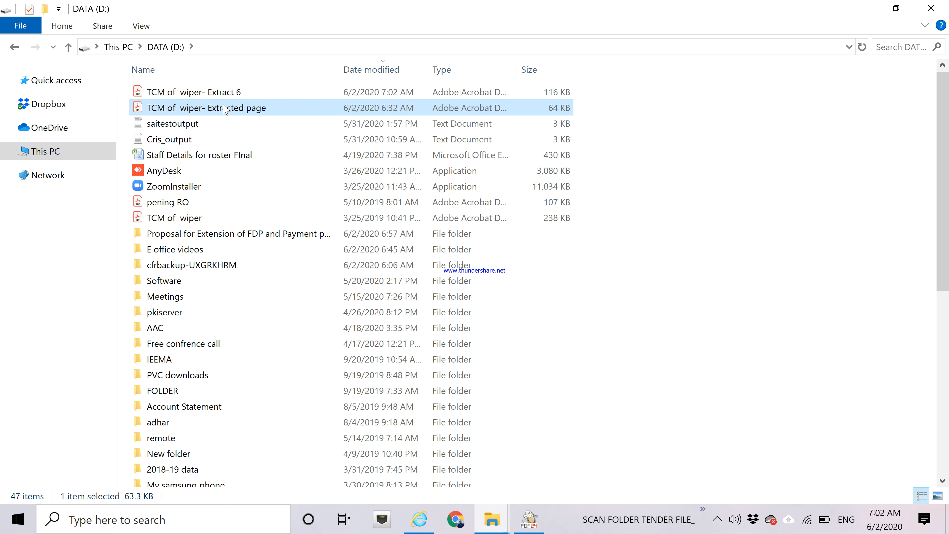
Delete "TCM of wiper- Extracted page" from DATA (D:) and check the pages of "TCM of wiper- Extract 6" in Acrobat Reader
key("Delete")
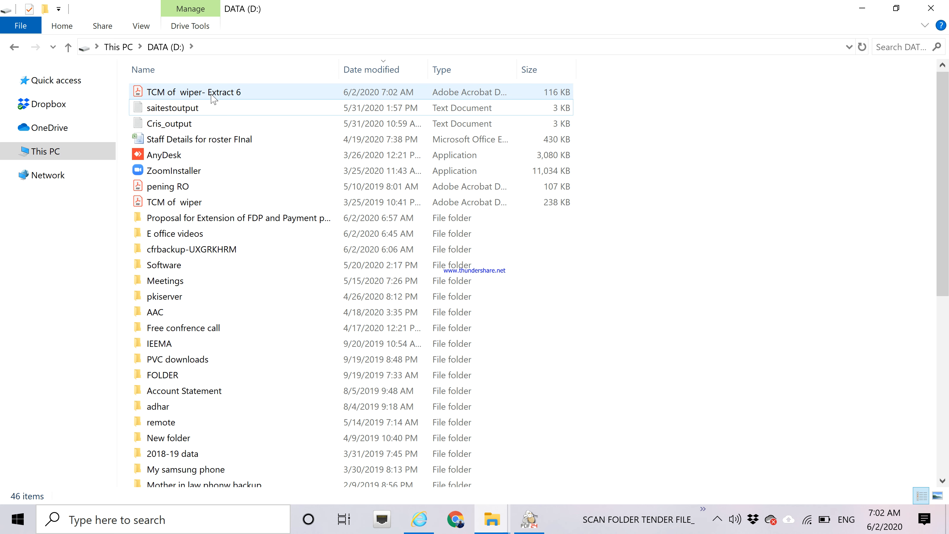
double_click(212, 95)
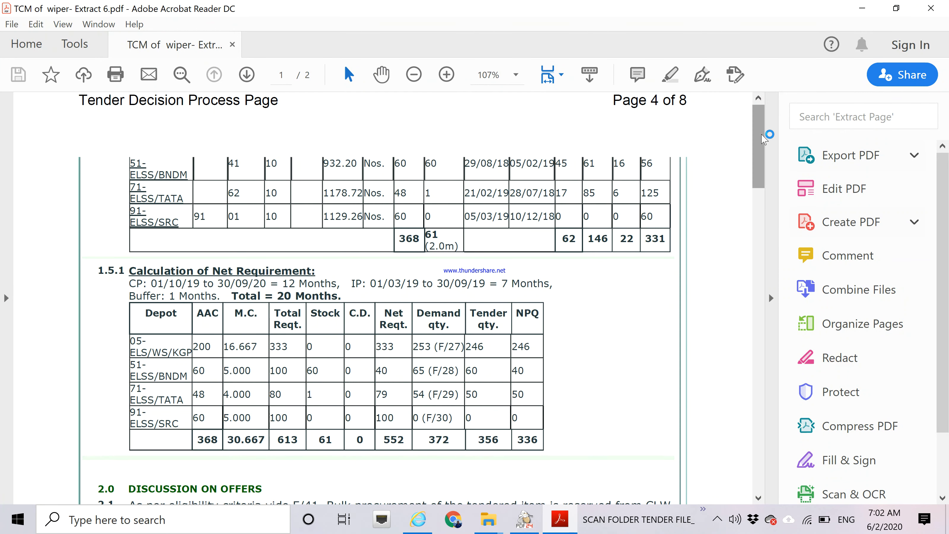
left_click_drag(763, 133, 781, 100)
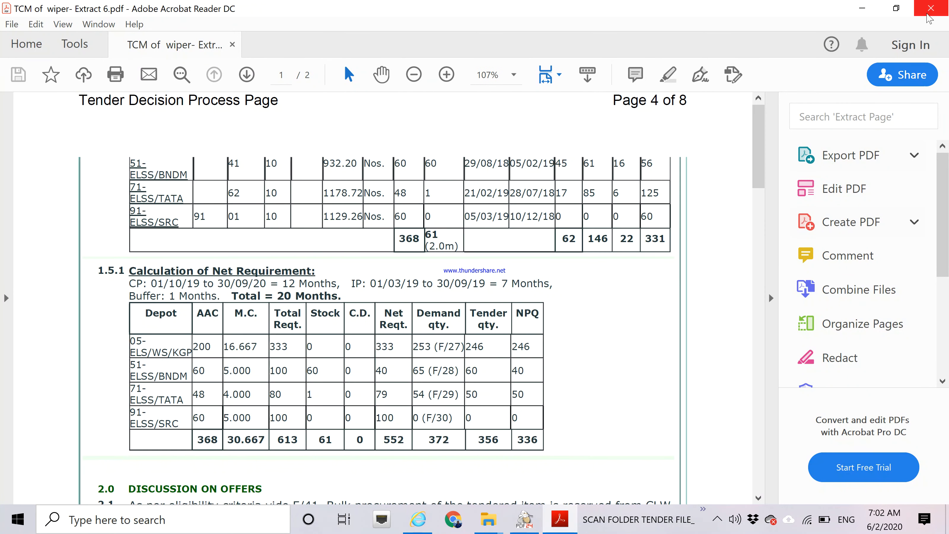
left_click(926, 12)
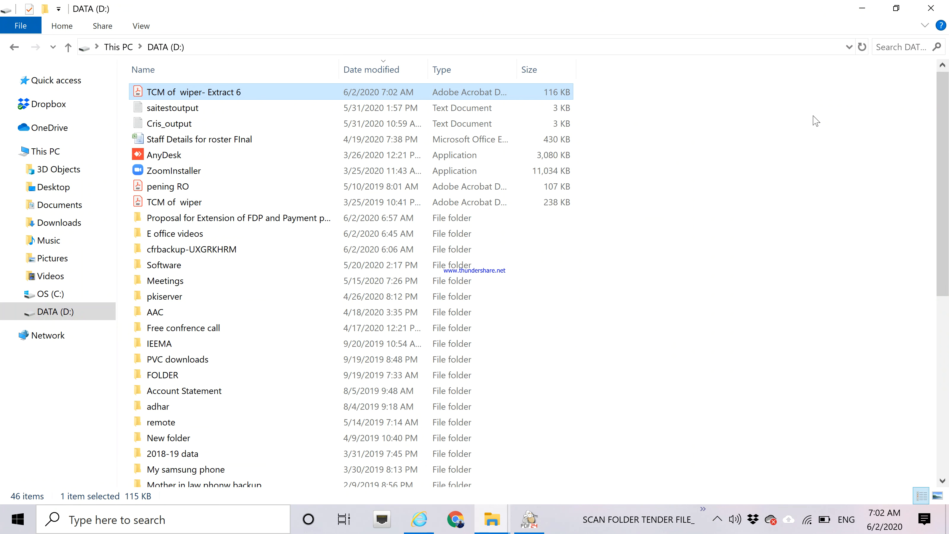
Delete the original "TCM of wiper" PDF and the "TCM of wiper- Extract 6" PDF from DATA (D:)
left_click(406, 205)
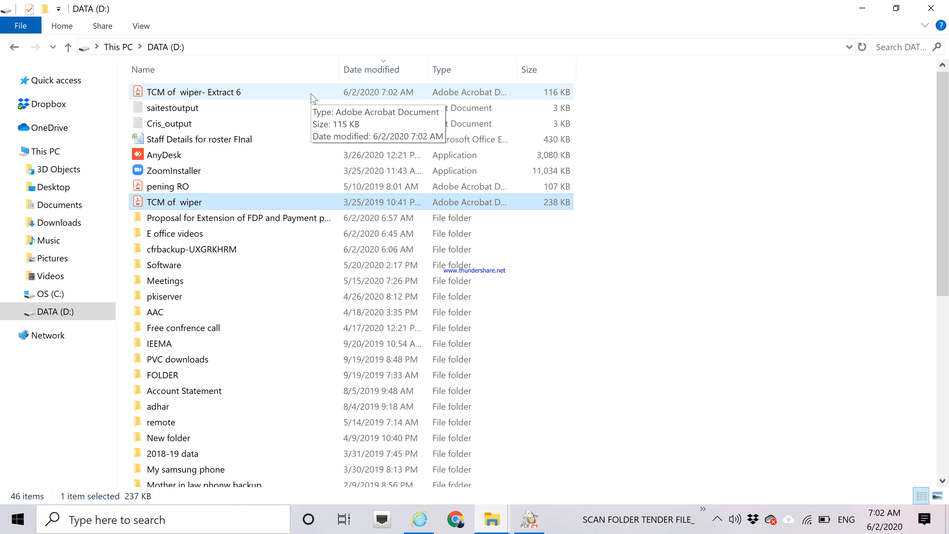
key("Delete")
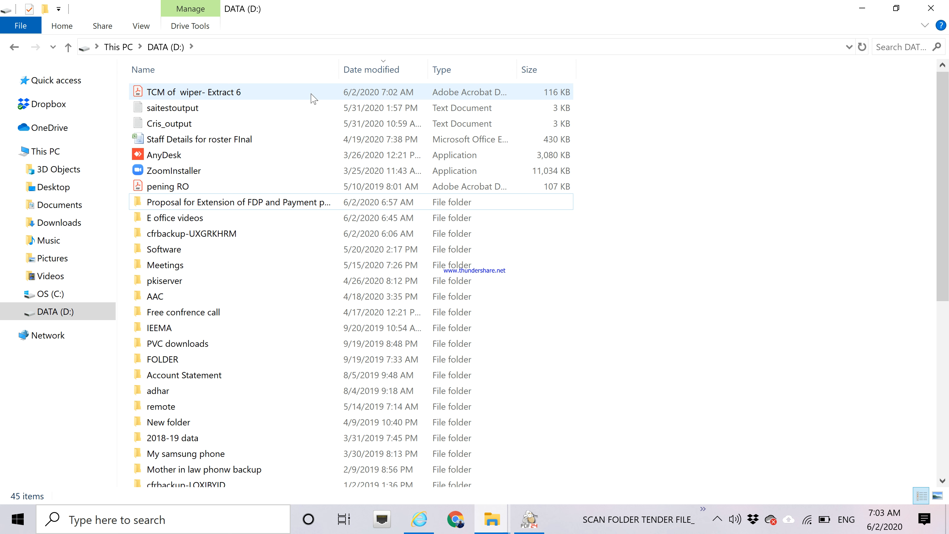
left_click(314, 98)
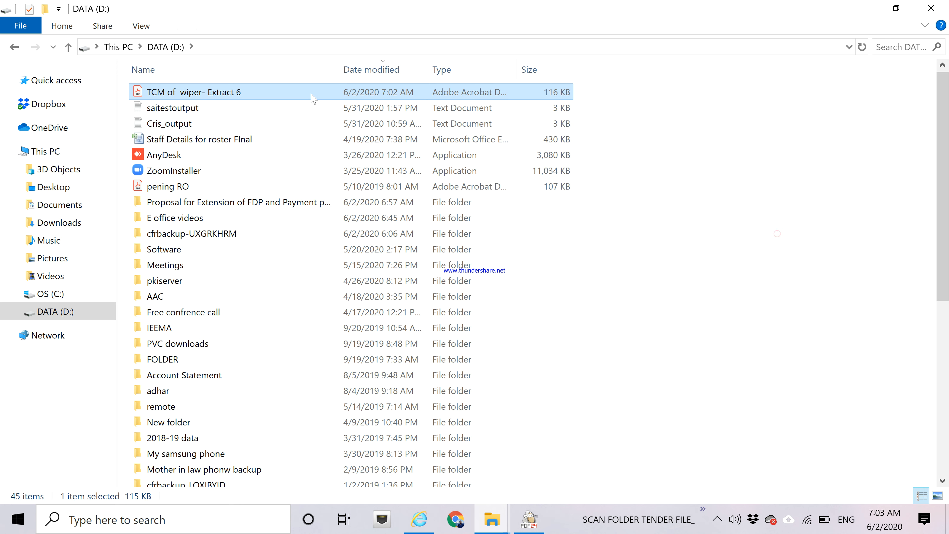
key("Delete")
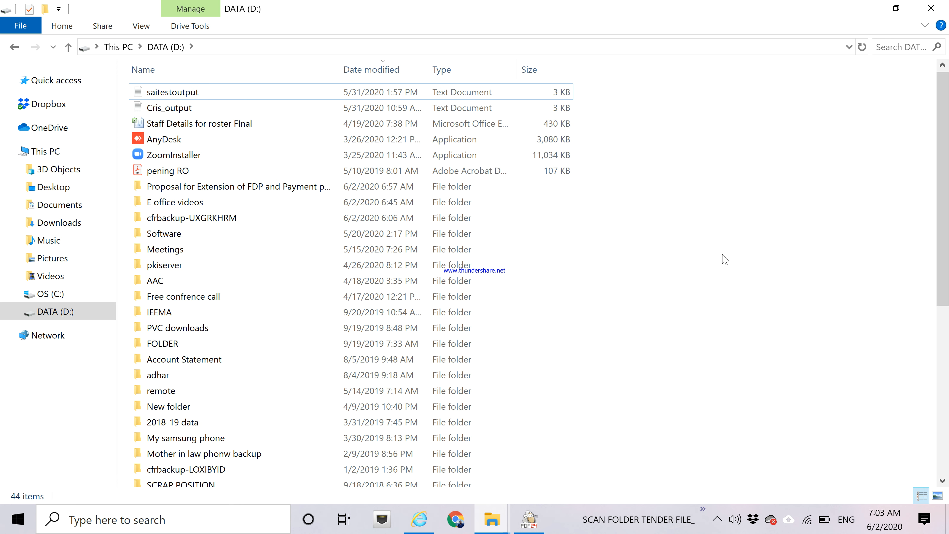
Close the File Explorer windows and PDF24 Creator to return to the desktop
left_click(930, 9)
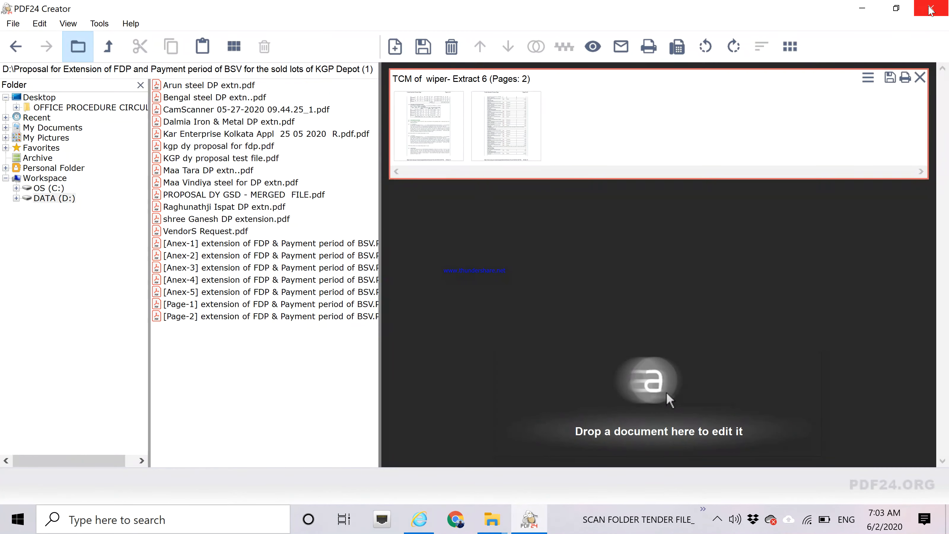
left_click(930, 9)
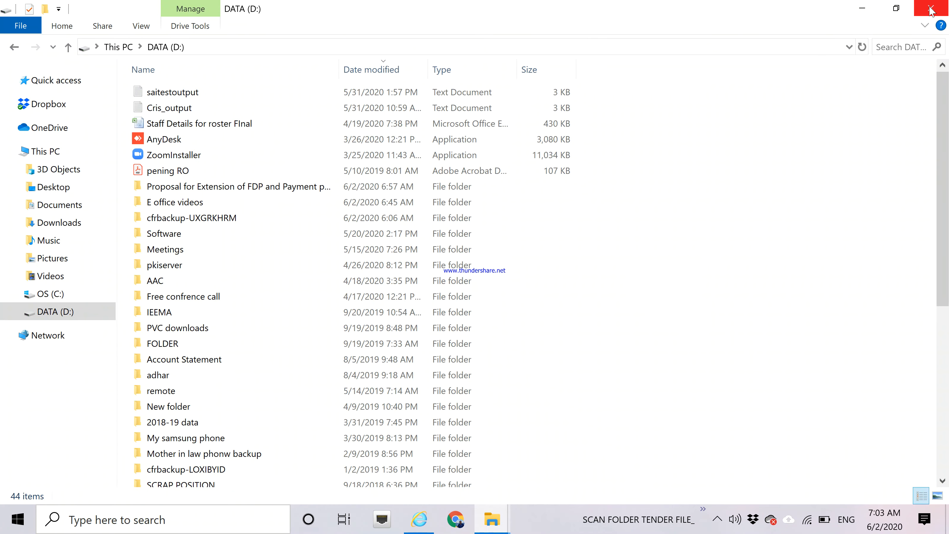
left_click(931, 10)
left_click(930, 9)
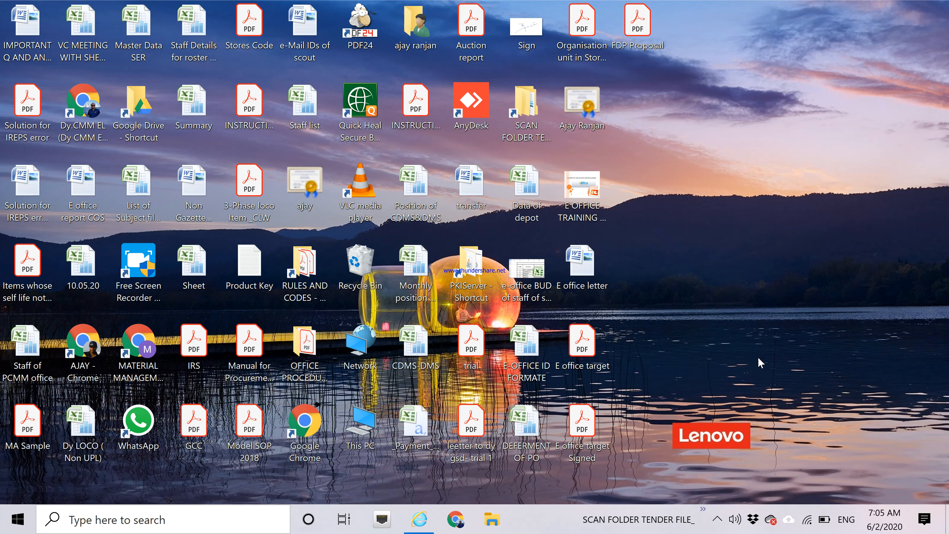
Open the "FDP Proposal" PDF from the desktop in Acrobat Reader and review it through to its closing paragraph
double_click(646, 27)
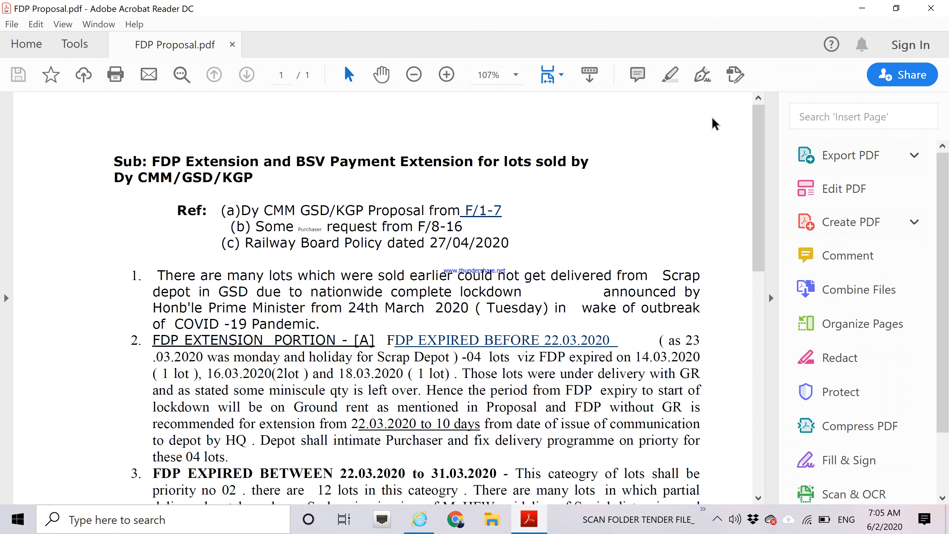
left_click_drag(763, 145, 770, 315)
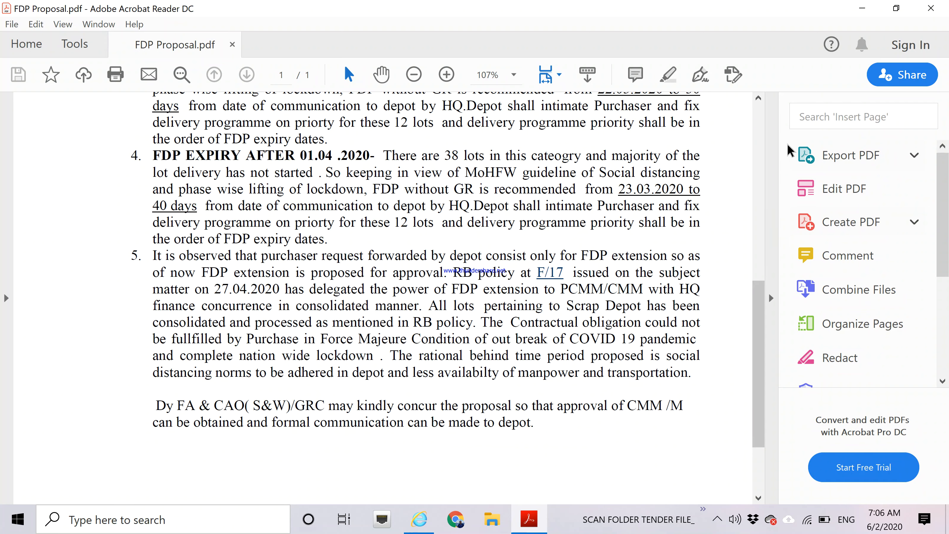
left_click_drag(760, 308, 718, 399)
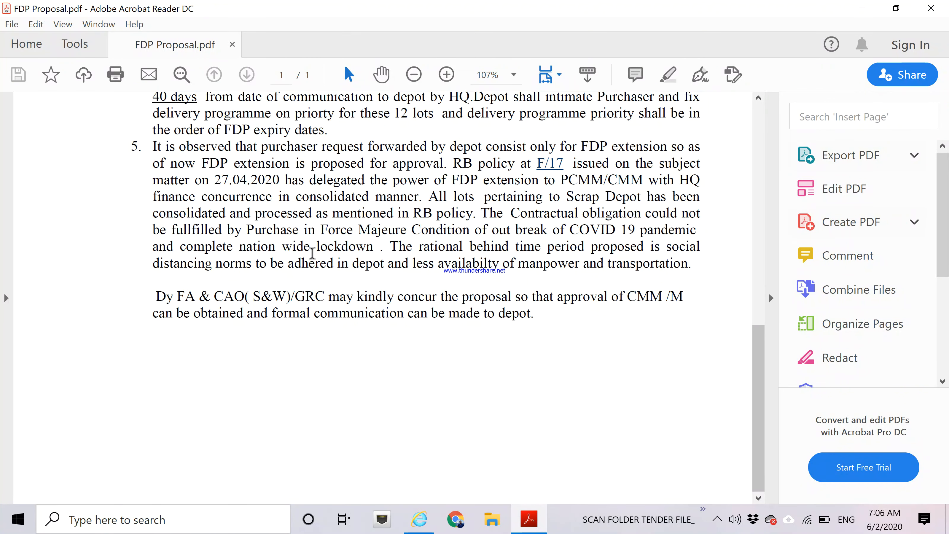
Use the Certificates tool's Digitally Sign command to draw a large signature area in the blank space below the closing paragraph
left_click(86, 48)
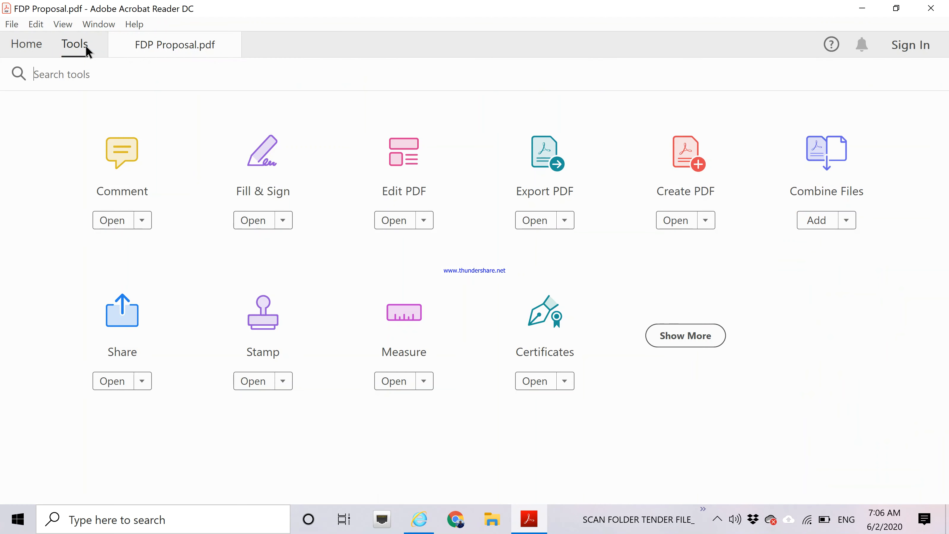
left_click(535, 359)
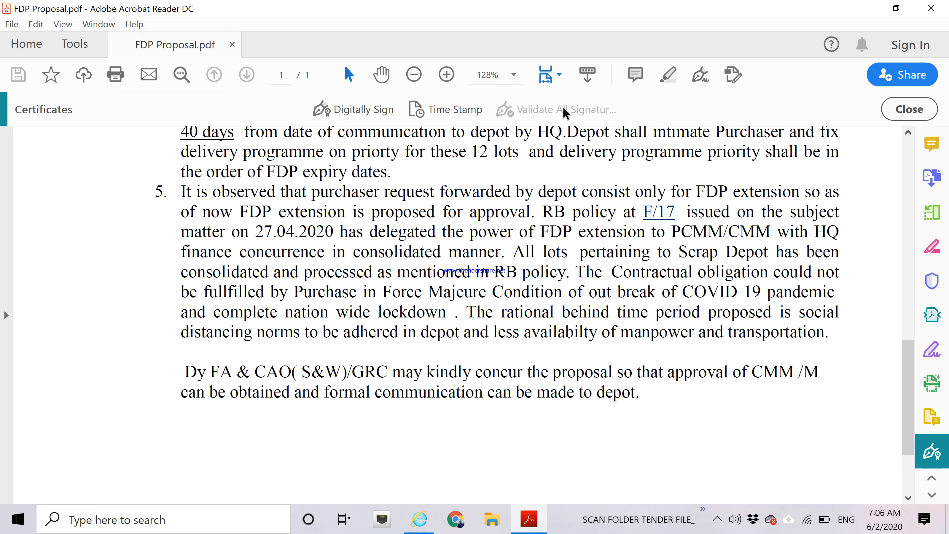
left_click(368, 110)
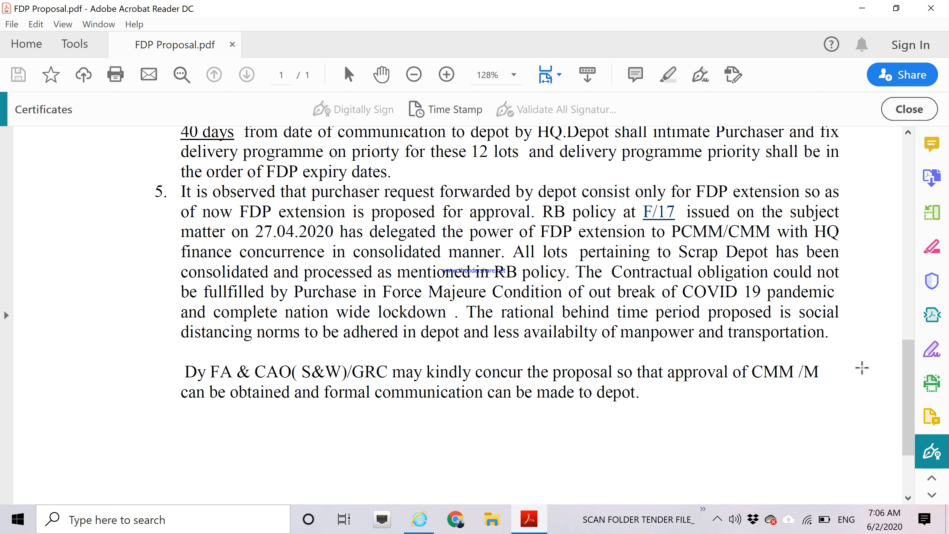
scroll(898, 430, "down", 3)
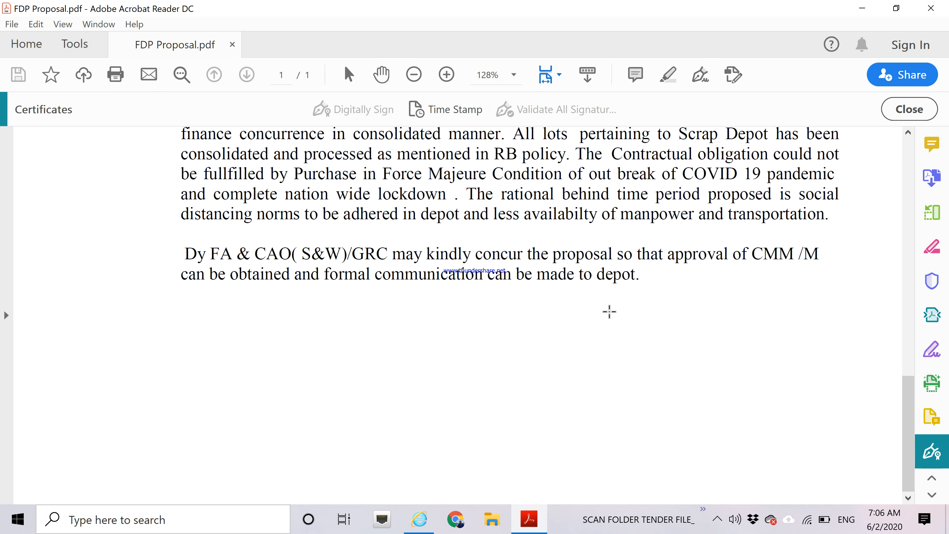
mouse_move(583, 302)
left_mouse_down()
mouse_move(687, 371)
mouse_move(805, 474)
mouse_move(832, 485)
left_mouse_up()
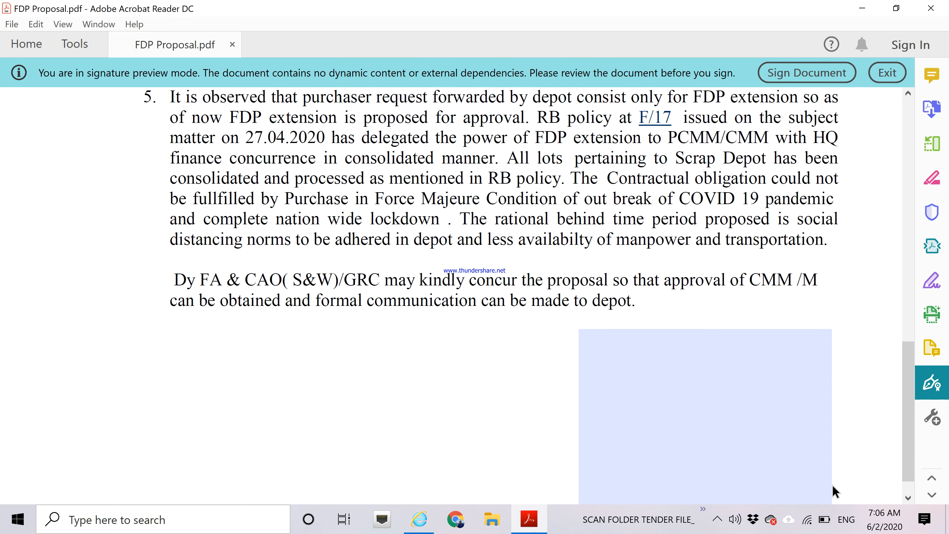
Sign the document with the listed Windows Digital ID, save it as "FDP Proposal- signd" and enter the token password
left_click(791, 79)
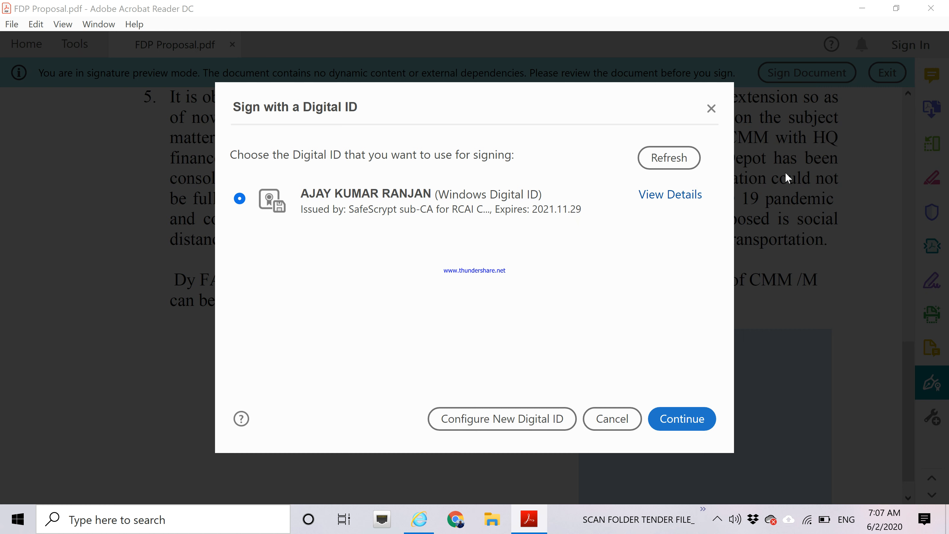
left_click(530, 214)
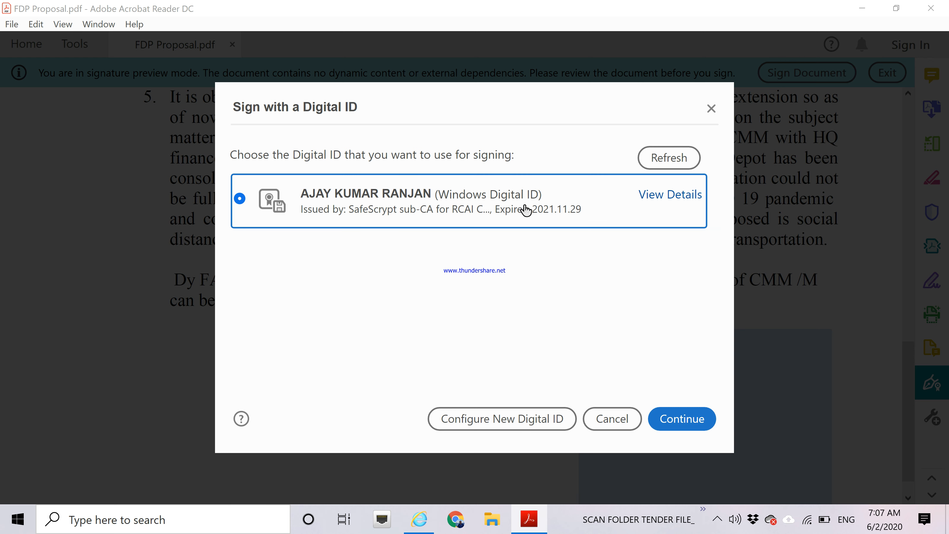
left_click(691, 416)
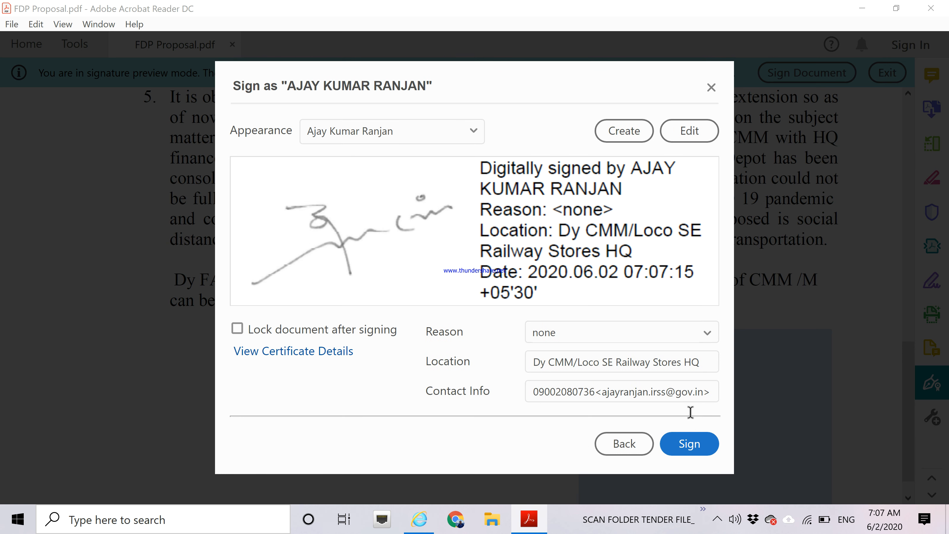
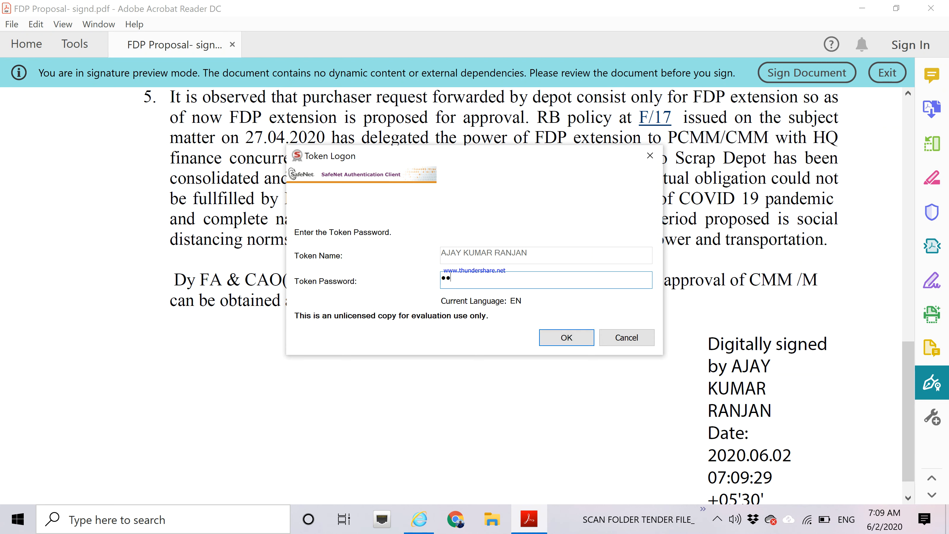
type("**")
left_click(568, 336)
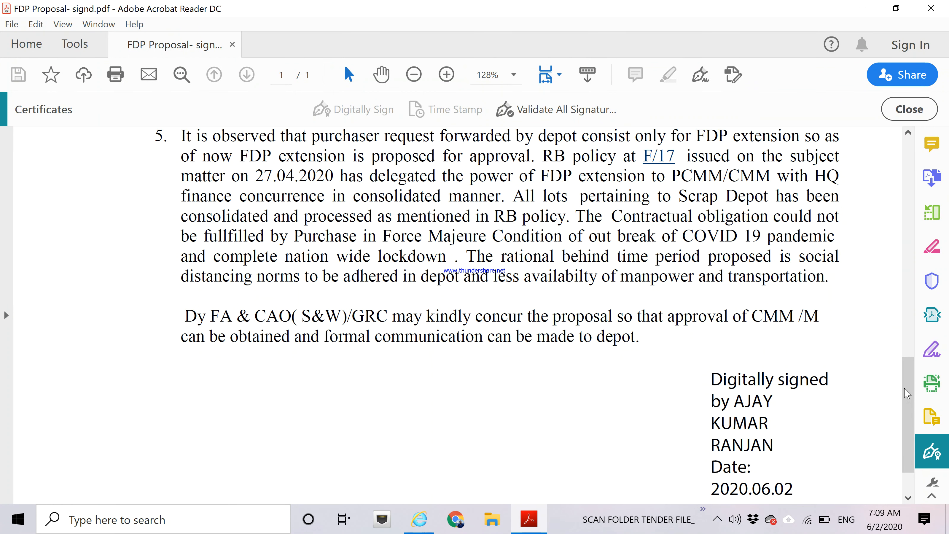
Review the digital signature block at the end of the signed proposal and its opening section, and close the document
left_click_drag(909, 385, 904, 439)
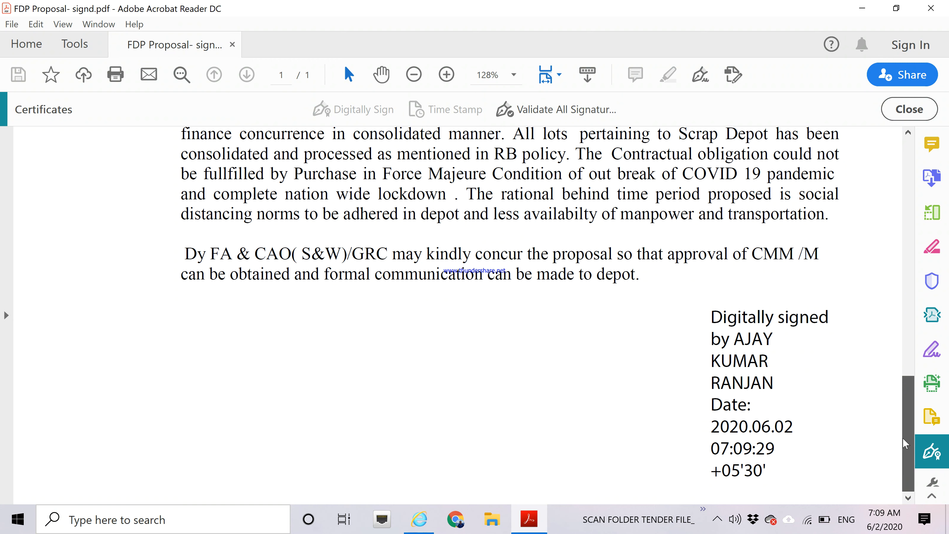
mouse_move(823, 335)
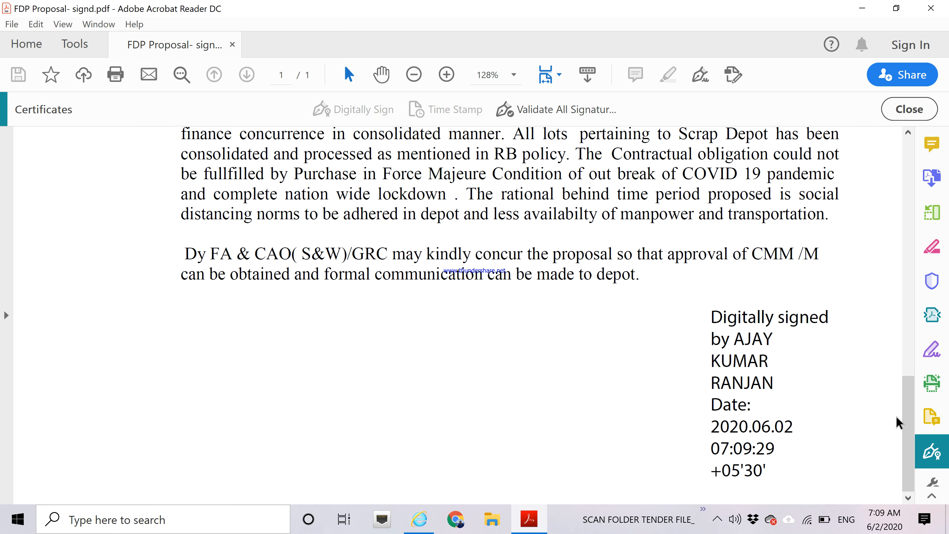
left_click_drag(900, 415, 888, 164)
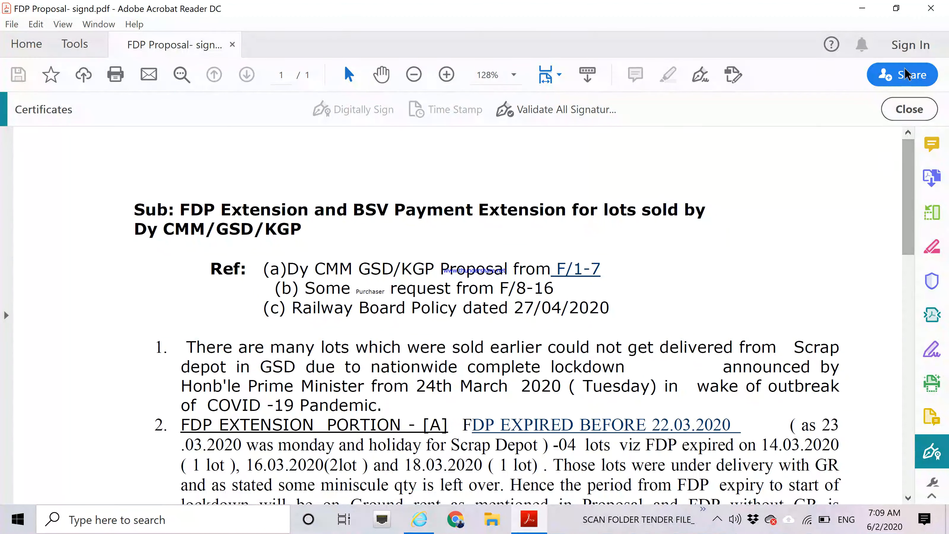
left_click(930, 8)
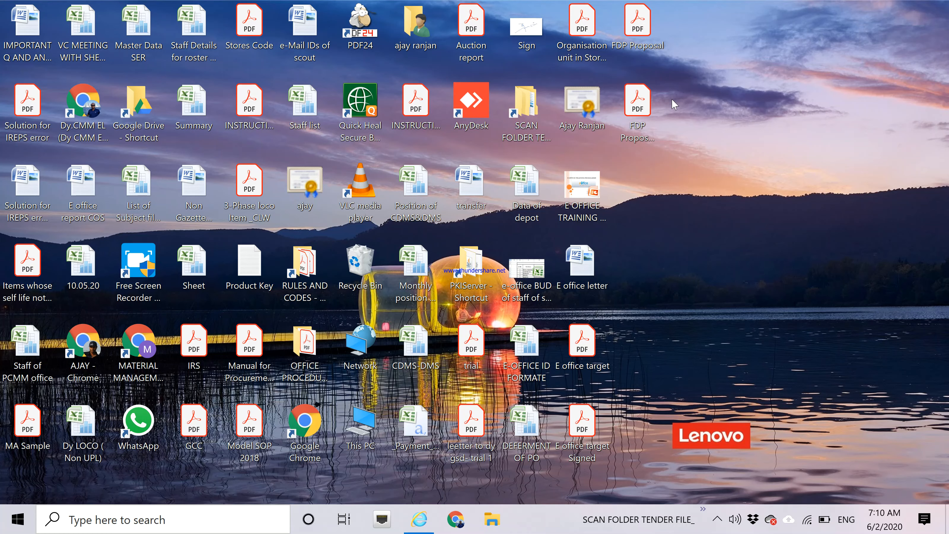
Reopen "FDP Proposal- signd" from the desktop, inspect its signature and document lock details, and close it
left_click(641, 108)
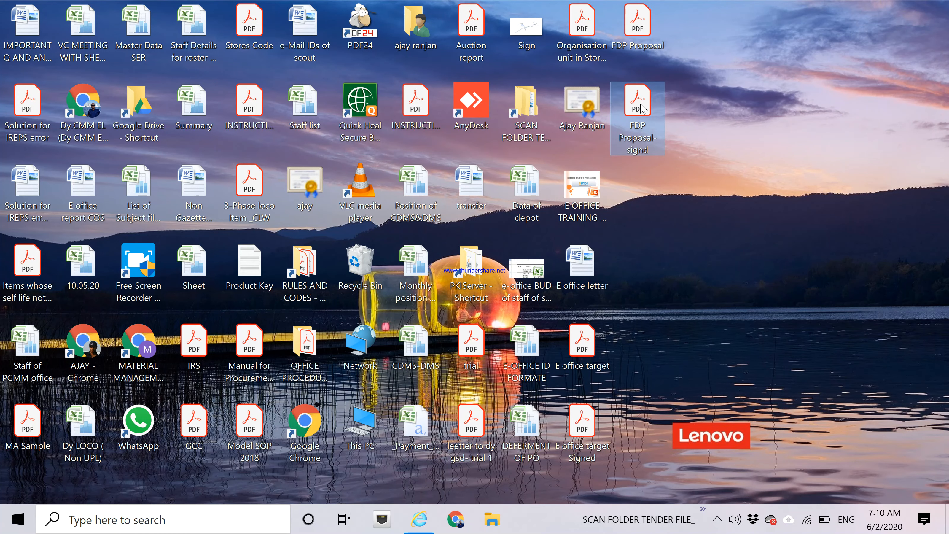
double_click(638, 106)
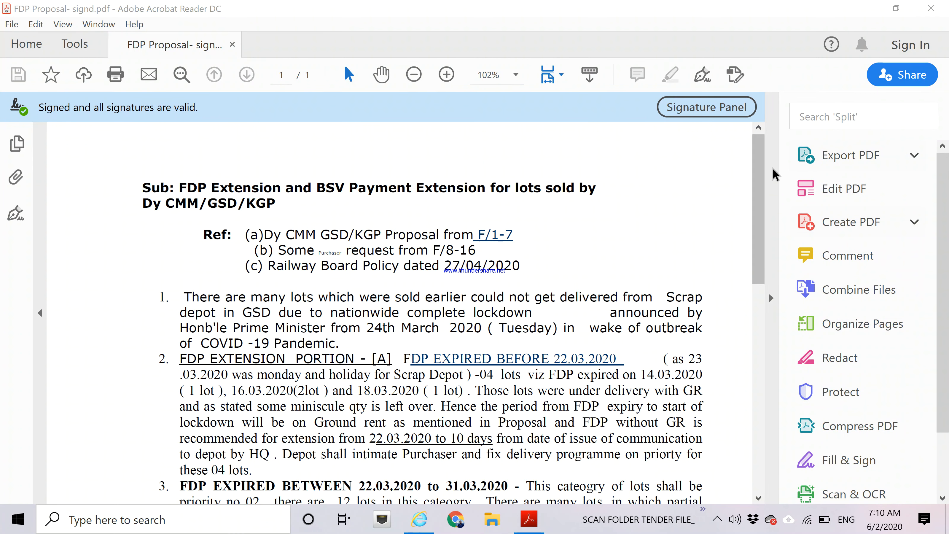
scroll(749, 263, "down", 6)
left_click_drag(748, 260, 749, 165)
left_click(706, 107)
left_click(138, 221)
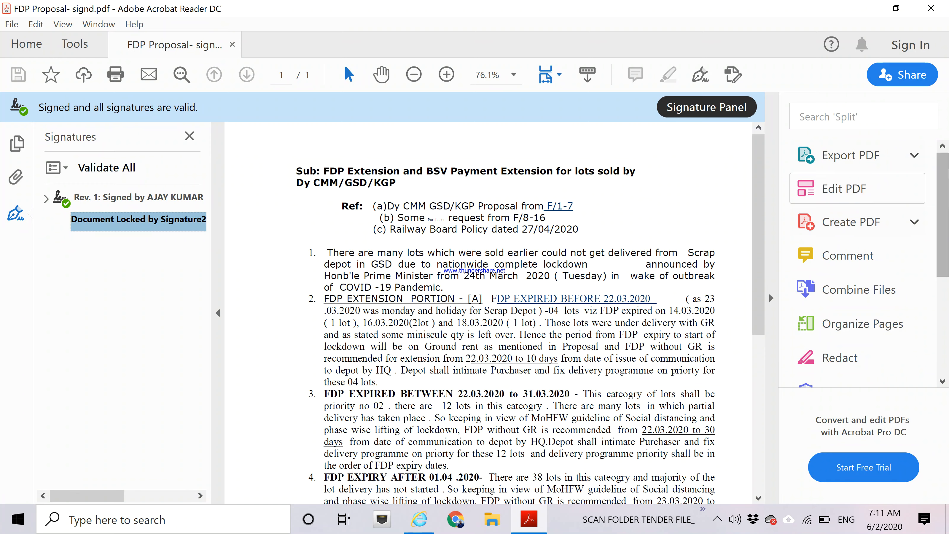
left_click(938, 7)
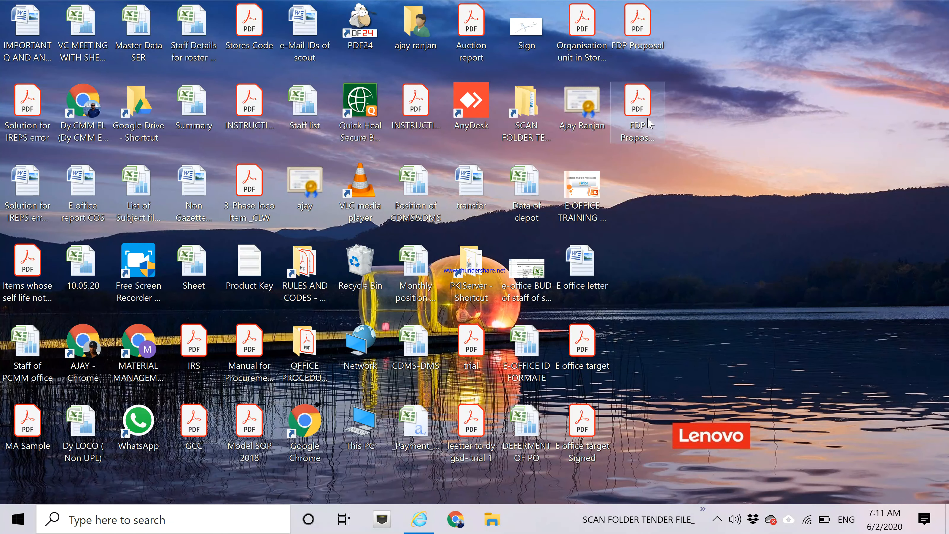
right_click(717, 116)
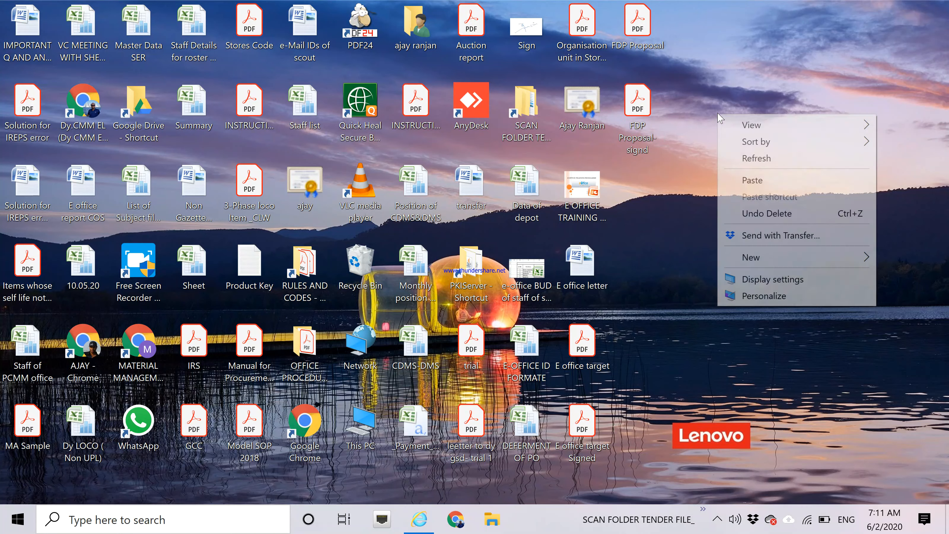
left_click(749, 161)
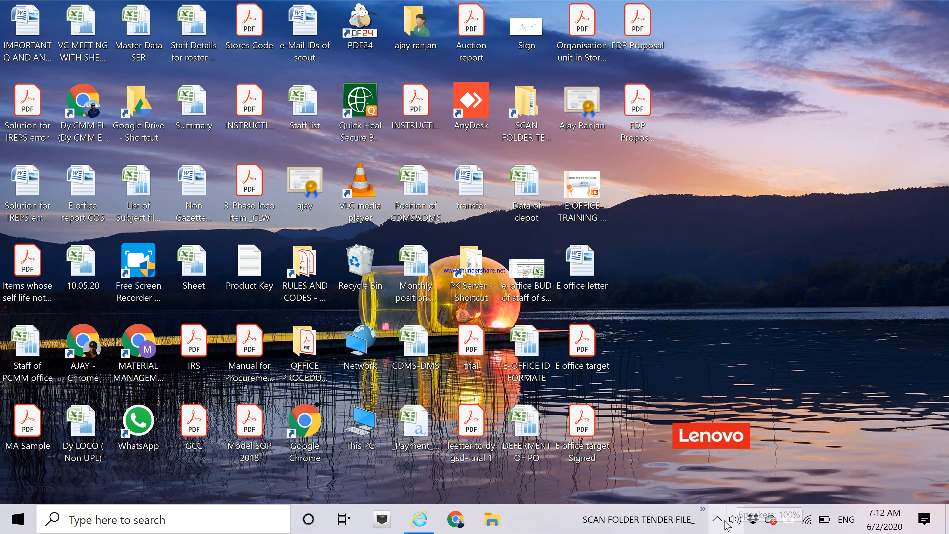
left_click(717, 519)
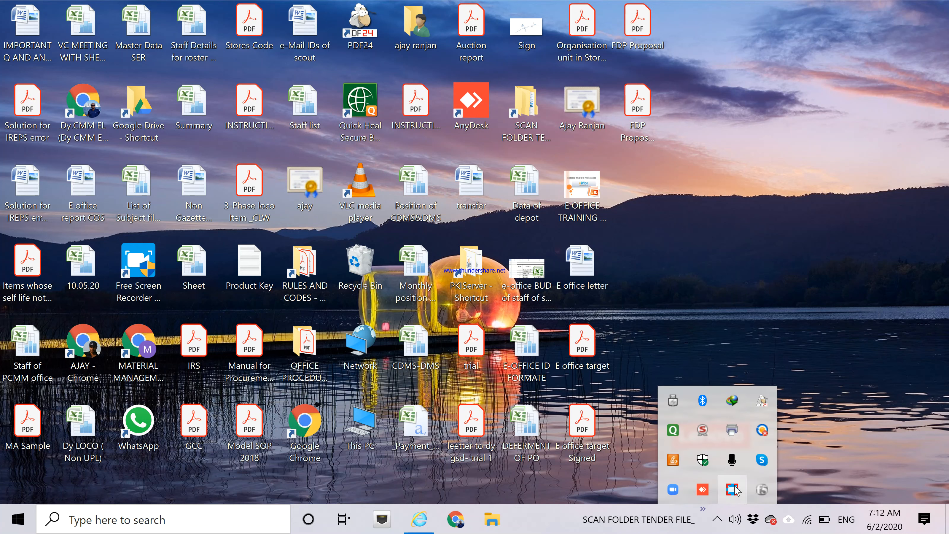